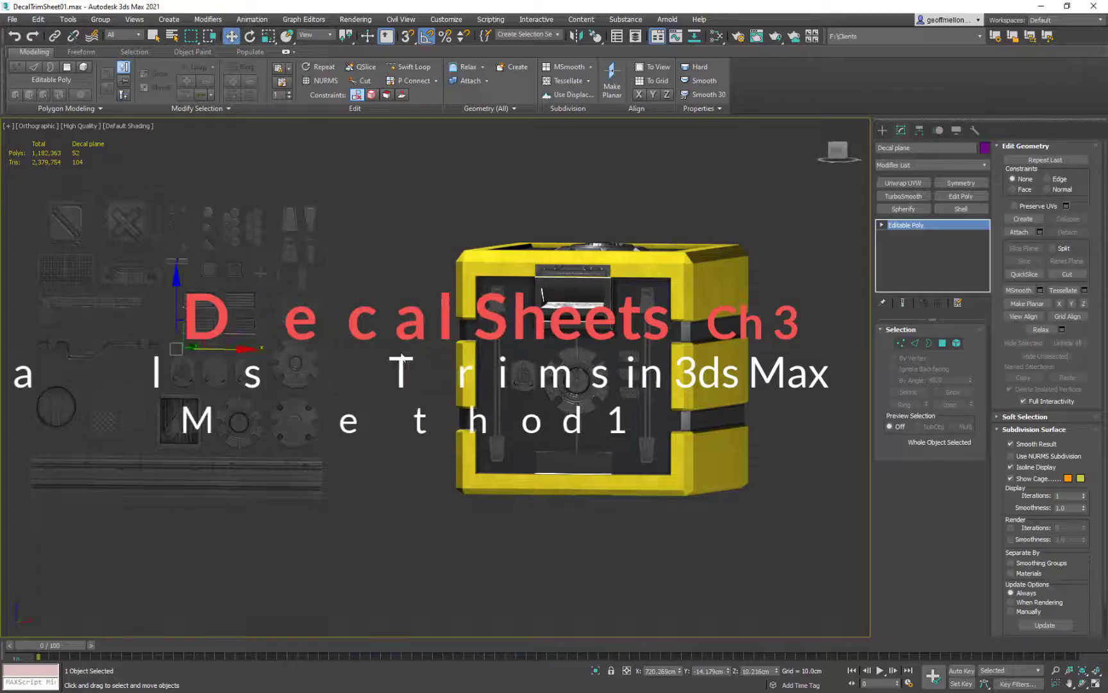
# - Select the decal object on the crate's front, show its edges and examine how the separate planes are laid out
pyautogui.click(372, 388)
pyautogui.moveTo(364, 322); pyautogui.dragTo(378, 340, button='middle')
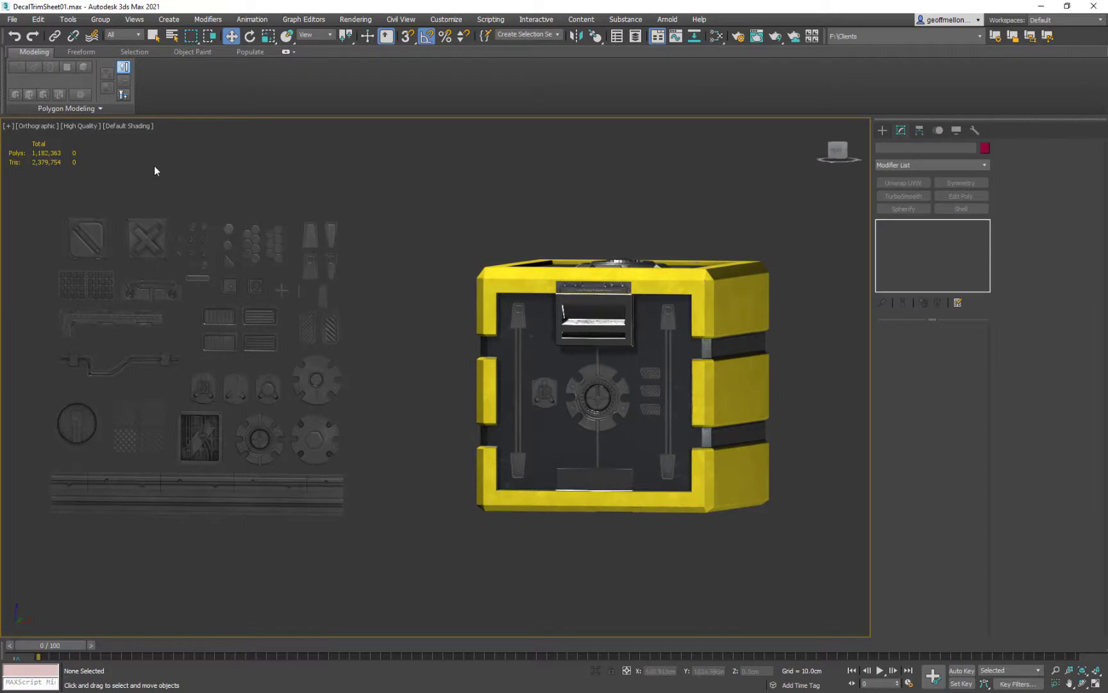
pyautogui.moveTo(391, 279); pyautogui.dragTo(382, 280, button='middle')
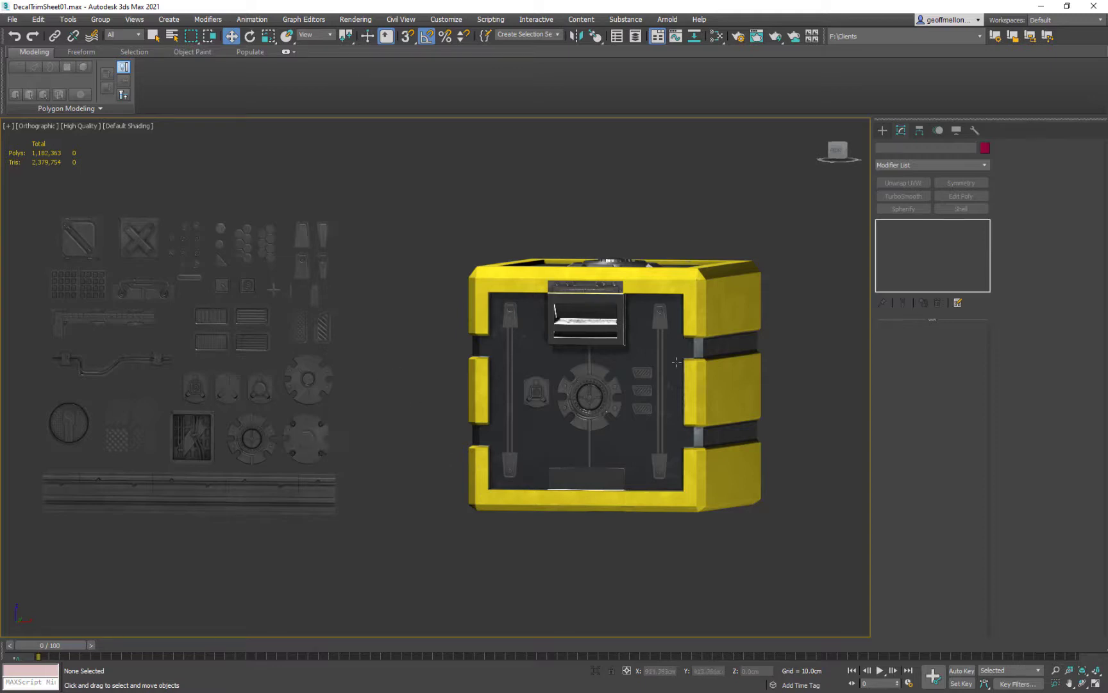
pyautogui.keyDown('alt'); pyautogui.moveTo(455, 458); pyautogui.dragTo(634, 394, button='middle'); pyautogui.keyUp('alt')
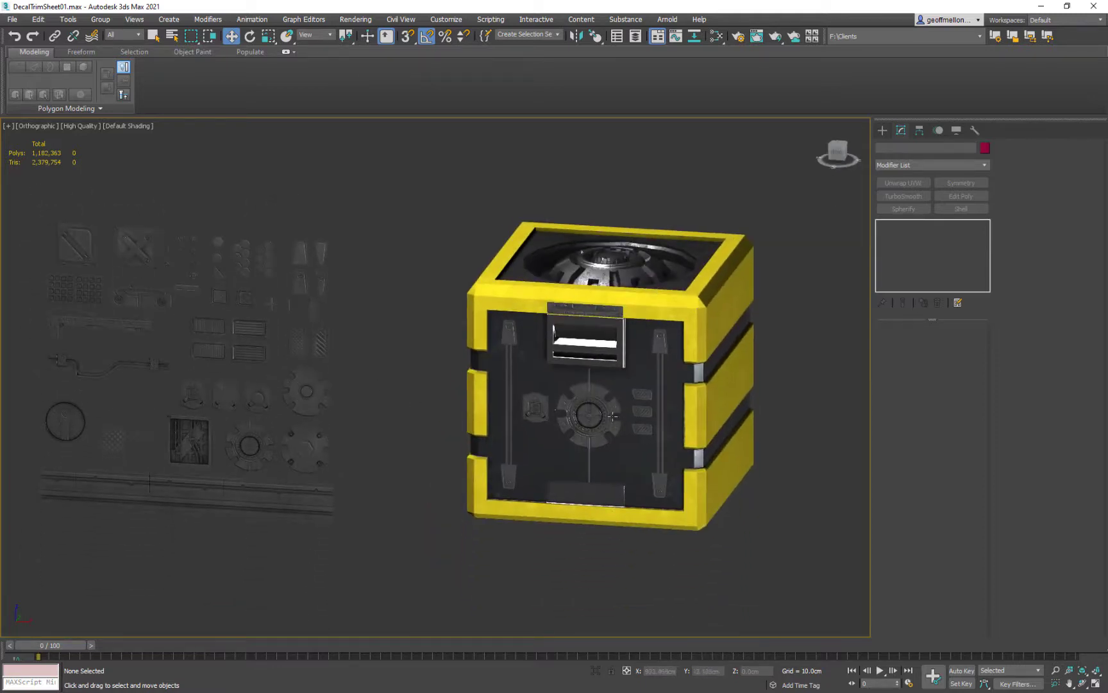
pyautogui.click(585, 339)
pyautogui.scroll(3, 663, 385)
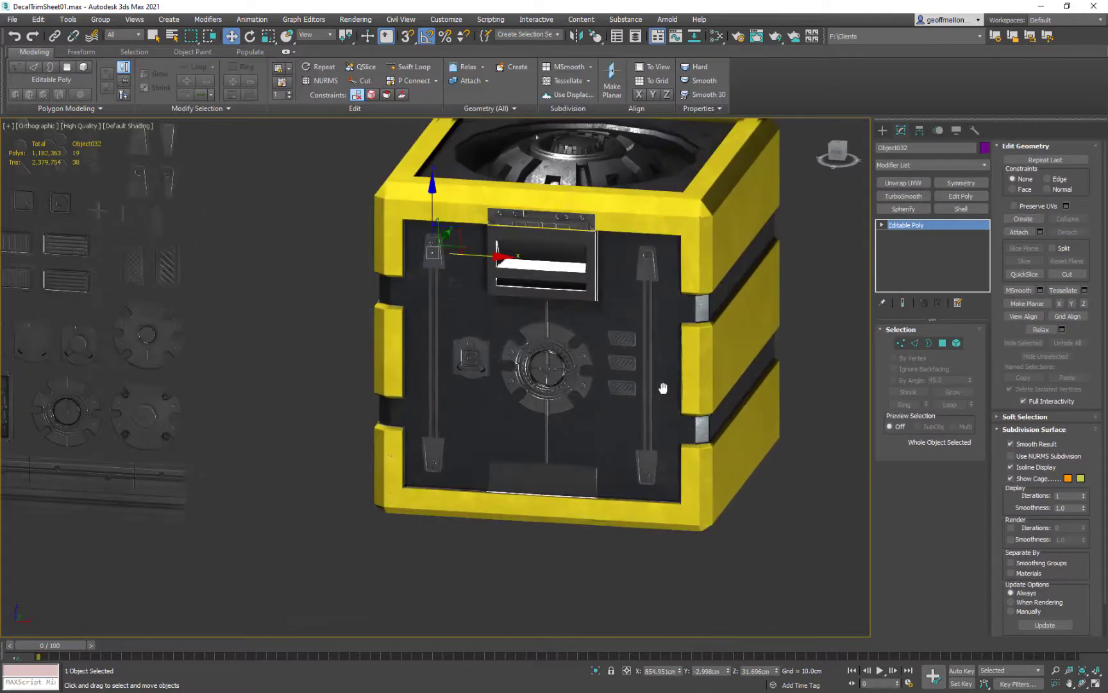
pyautogui.moveTo(663, 388); pyautogui.dragTo(664, 389, button='middle')
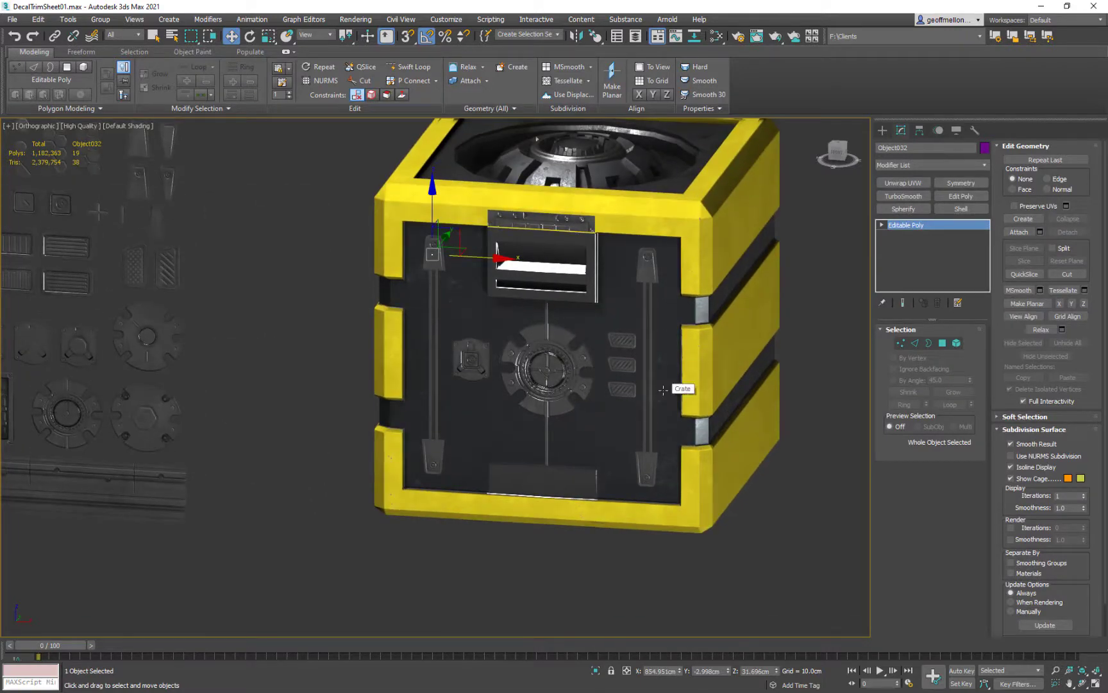
pyautogui.press('F4')
pyautogui.keyDown('alt'); pyautogui.moveTo(601, 399); pyautogui.dragTo(542, 487, button='middle'); pyautogui.keyUp('alt')
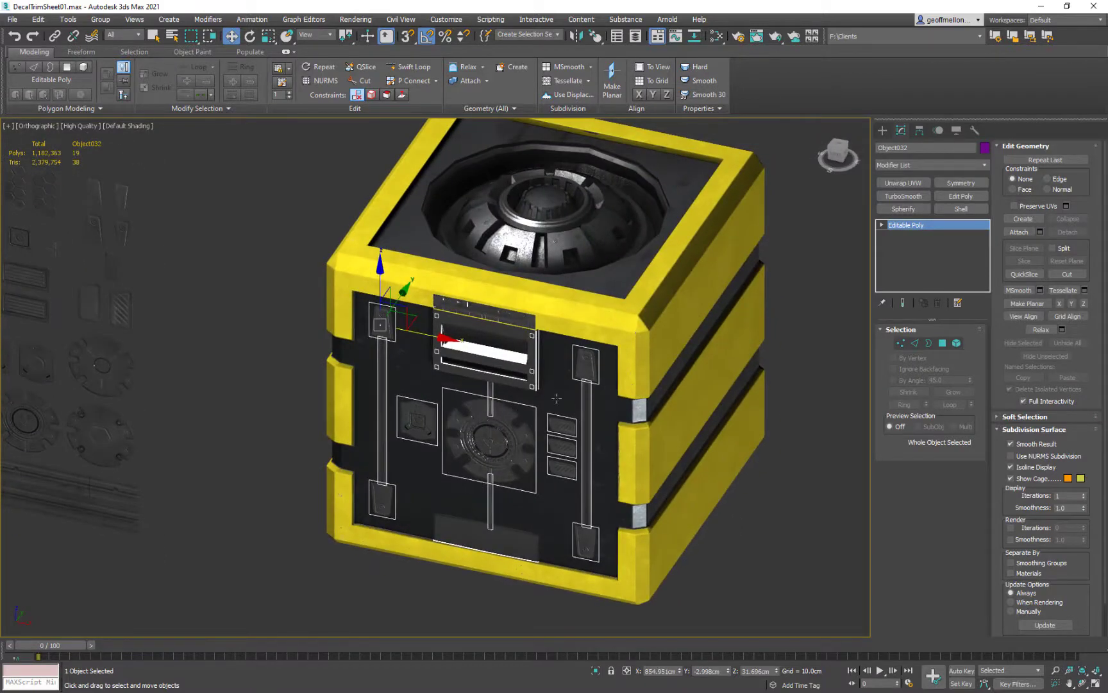
pyautogui.keyDown('alt'); pyautogui.moveTo(556, 399); pyautogui.dragTo(578, 357, button='middle'); pyautogui.keyUp('alt')
pyautogui.moveTo(578, 358); pyautogui.dragTo(623, 348, button='middle')
pyautogui.scroll(3, 598, 321)
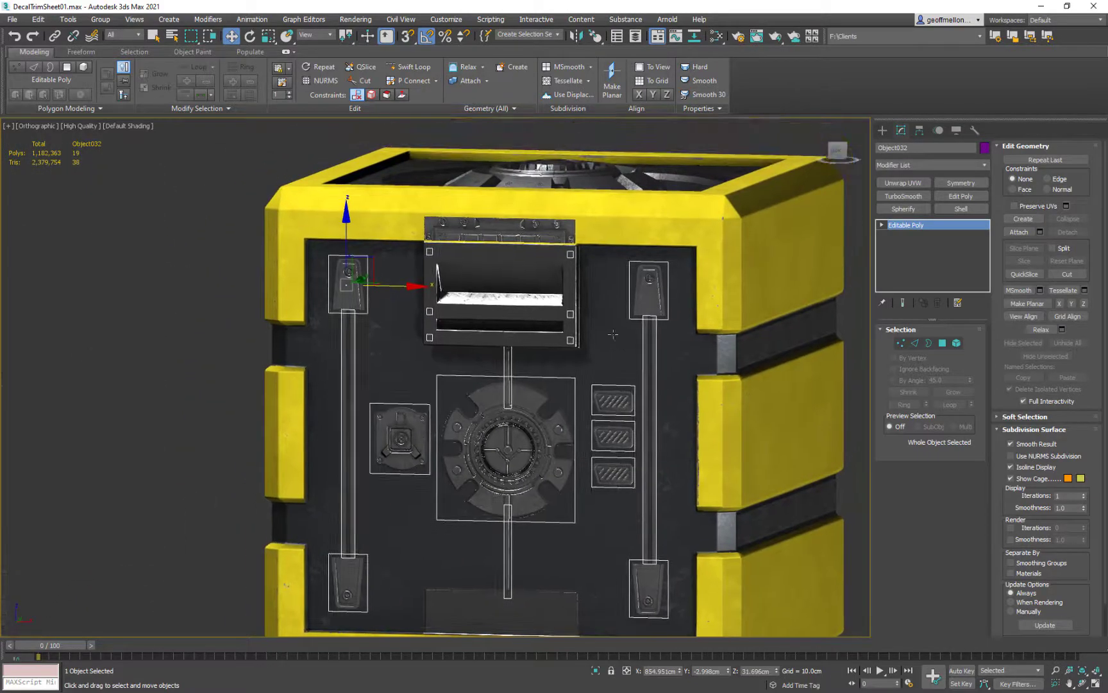
# - Examine a small bolt decal up close with its plane edges, and the decal layout over the whole front face
pyautogui.click(216, 306)
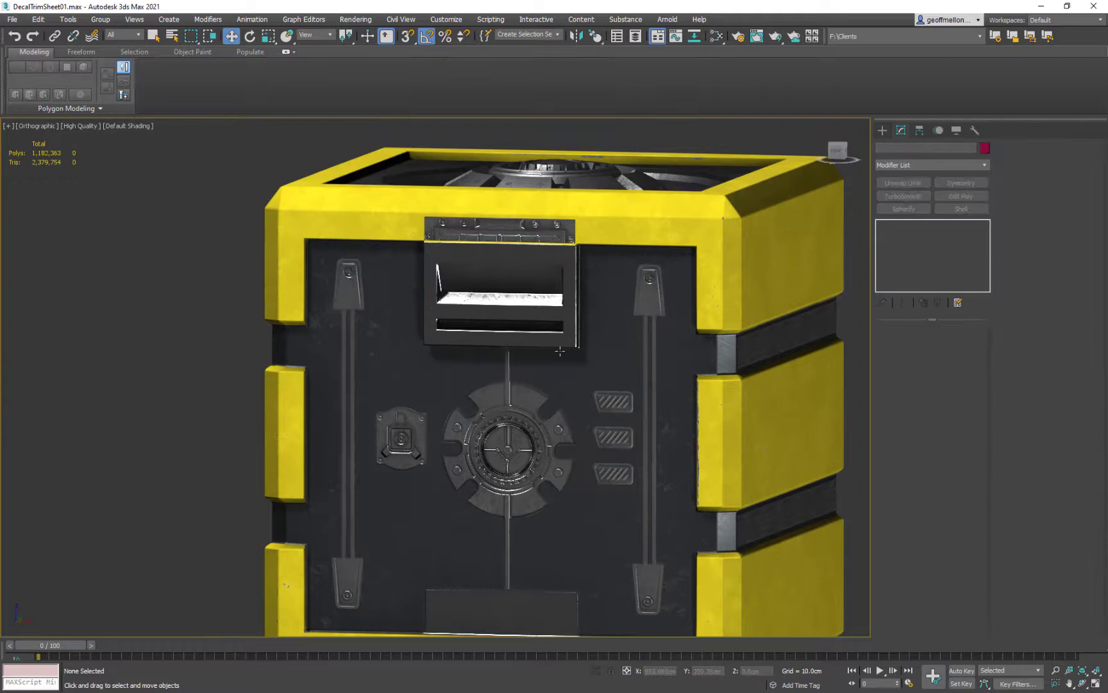
pyautogui.scroll(10, 560, 351)
pyautogui.click(606, 321)
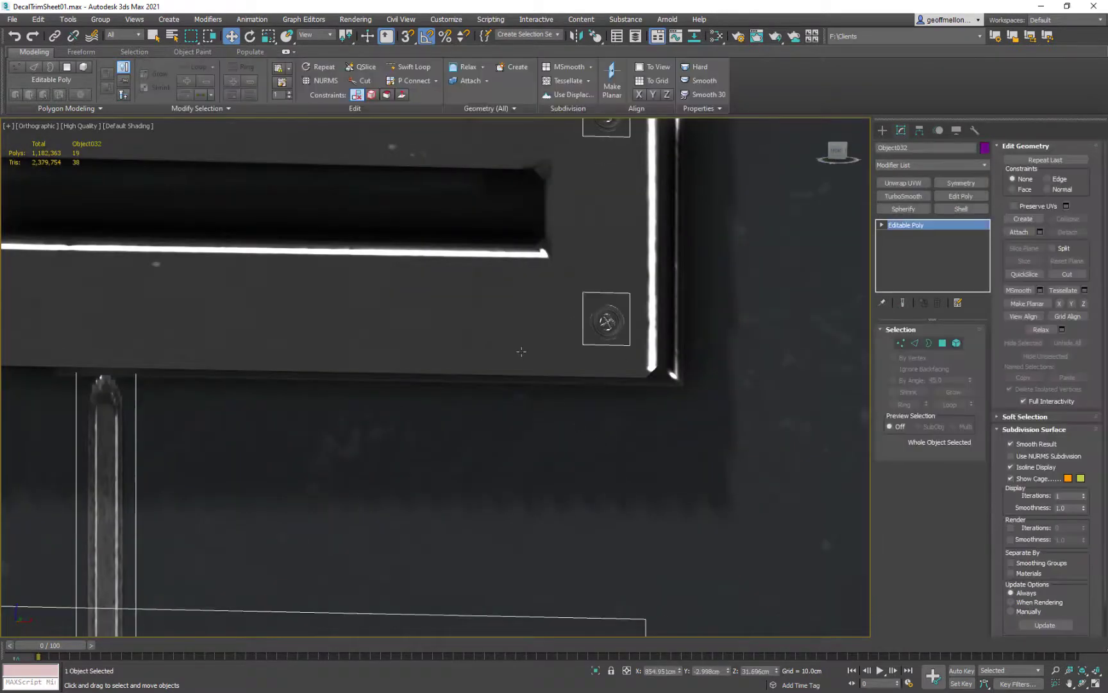
pyautogui.scroll(-8, 521, 351)
pyautogui.scroll(-4, 598, 391)
pyautogui.keyDown('alt'); pyautogui.moveTo(604, 411); pyautogui.dragTo(578, 405, button='middle'); pyautogui.keyUp('alt')
pyautogui.moveTo(577, 405); pyautogui.dragTo(478, 294, button='middle')
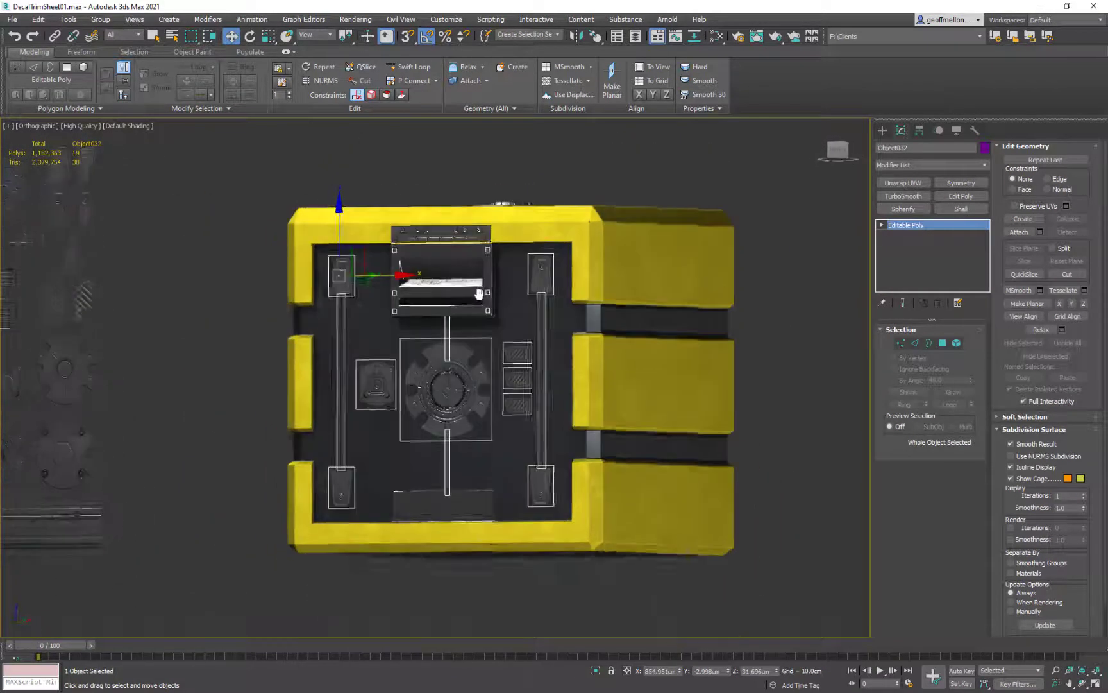
pyautogui.scroll(5, 479, 294)
pyautogui.scroll(-3, 494, 415)
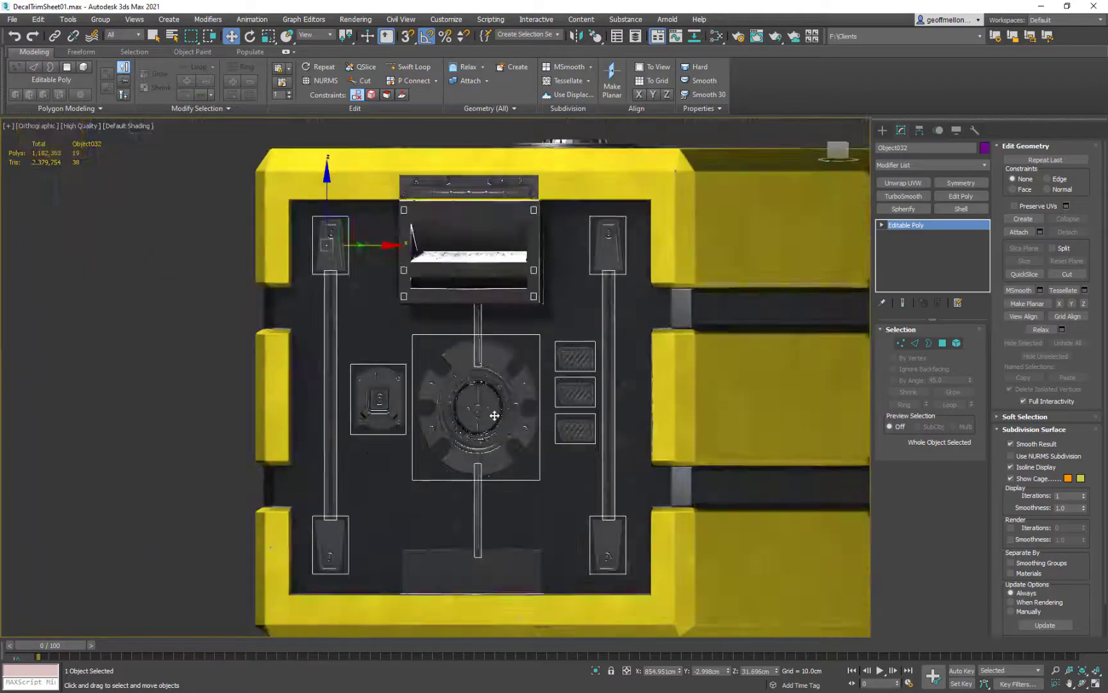
pyautogui.scroll(-4, 495, 415)
# - Clone the round notched plate polygon from the decal sheet to a new object over the crate's front
pyautogui.click(247, 448)
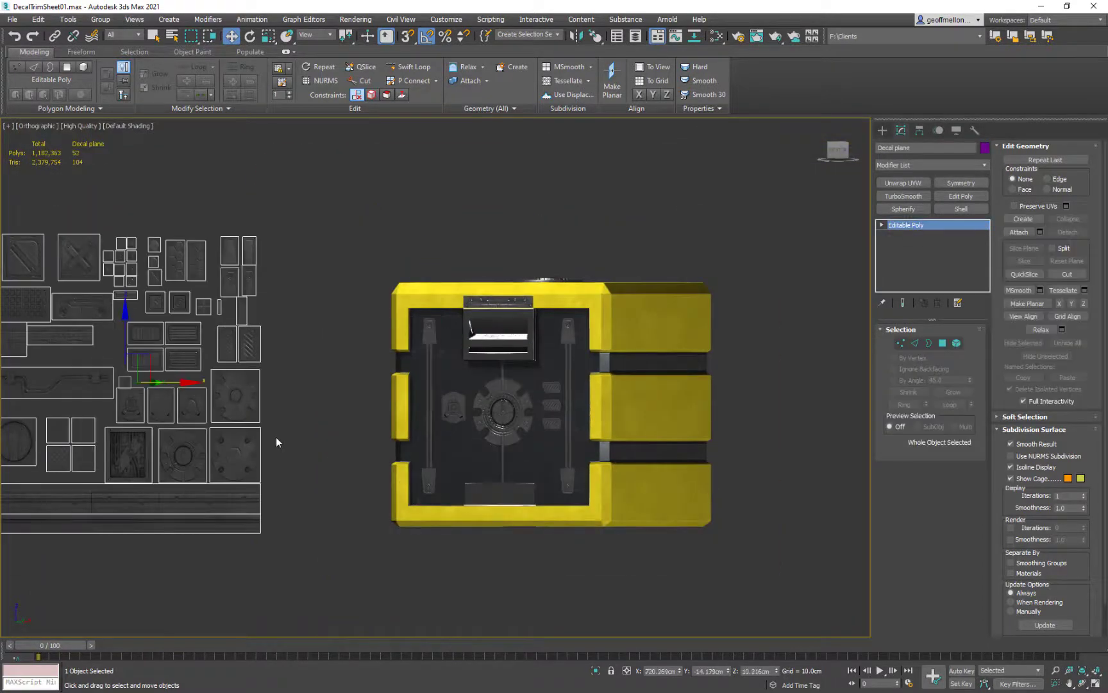
pyautogui.press('4')
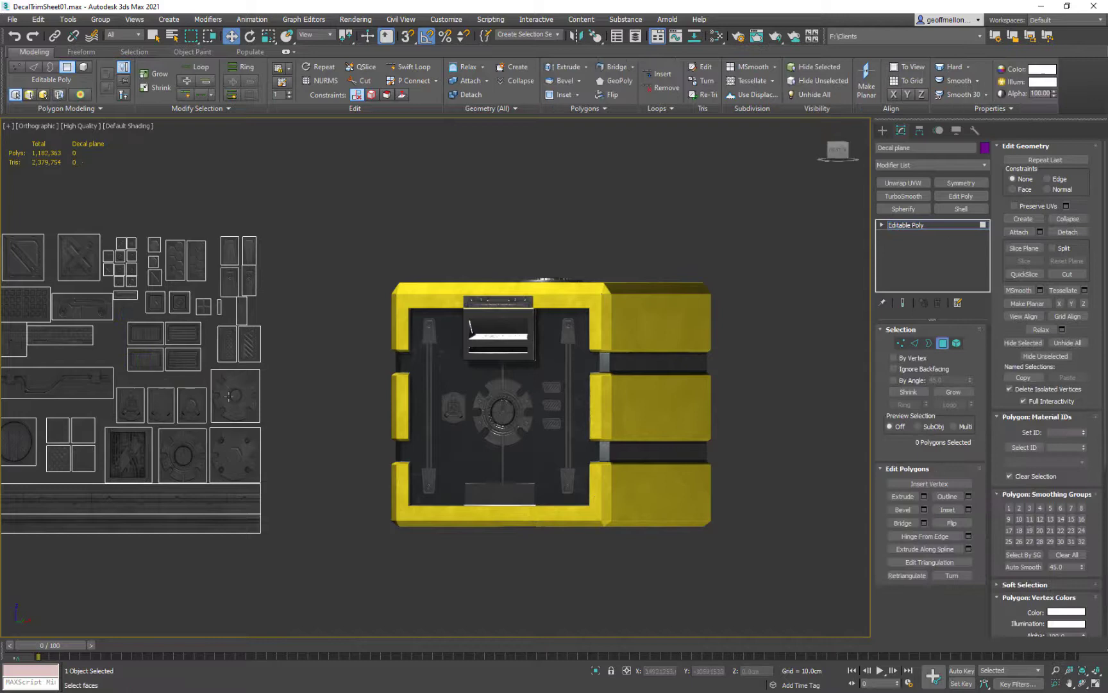
pyautogui.click(236, 396)
pyautogui.moveTo(281, 396); pyautogui.dragTo(532, 430)
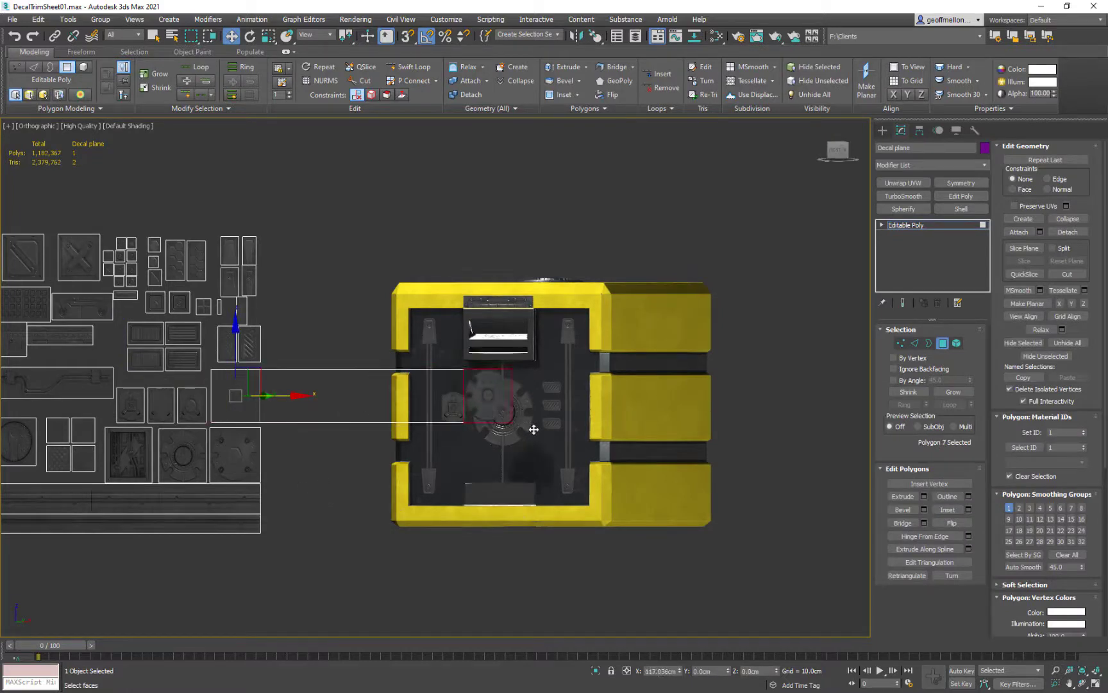
pyautogui.rightClick(531, 430)
pyautogui.keyDown('shift'); pyautogui.moveTo(276, 397); pyautogui.dragTo(513, 417); pyautogui.keyUp('shift')
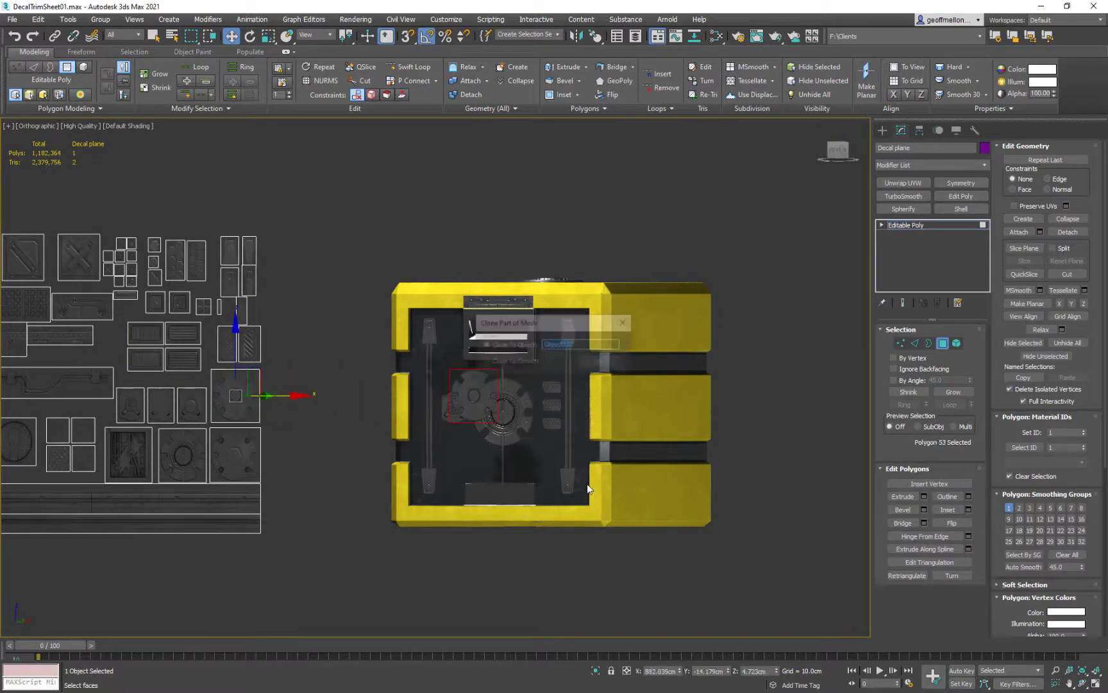
pyautogui.click(606, 364)
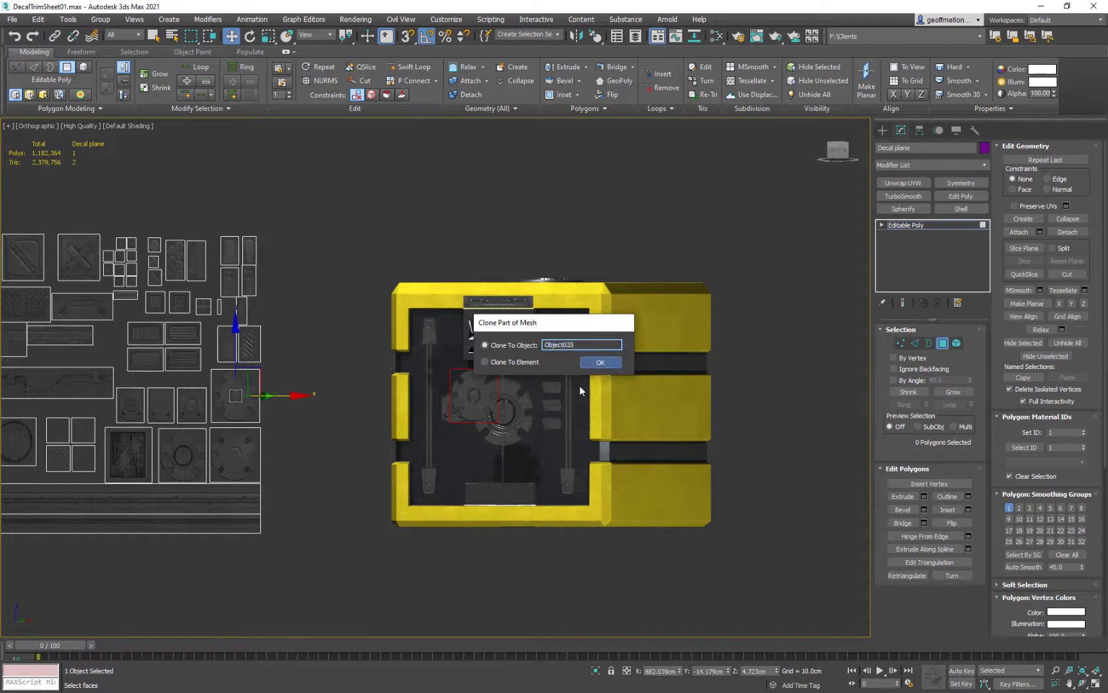
# - Leave polygon editing, select the cloned round plate decal and center its pivot on the object
pyautogui.moveTo(559, 414)
pyautogui.keyDown('alt'); pyautogui.mouseDown(button='middle')
pyautogui.moveTo(544, 420)
pyautogui.moveTo(543, 407)
pyautogui.mouseUp(button='middle'); pyautogui.keyUp('alt')
pyautogui.scroll(5, 543, 407)
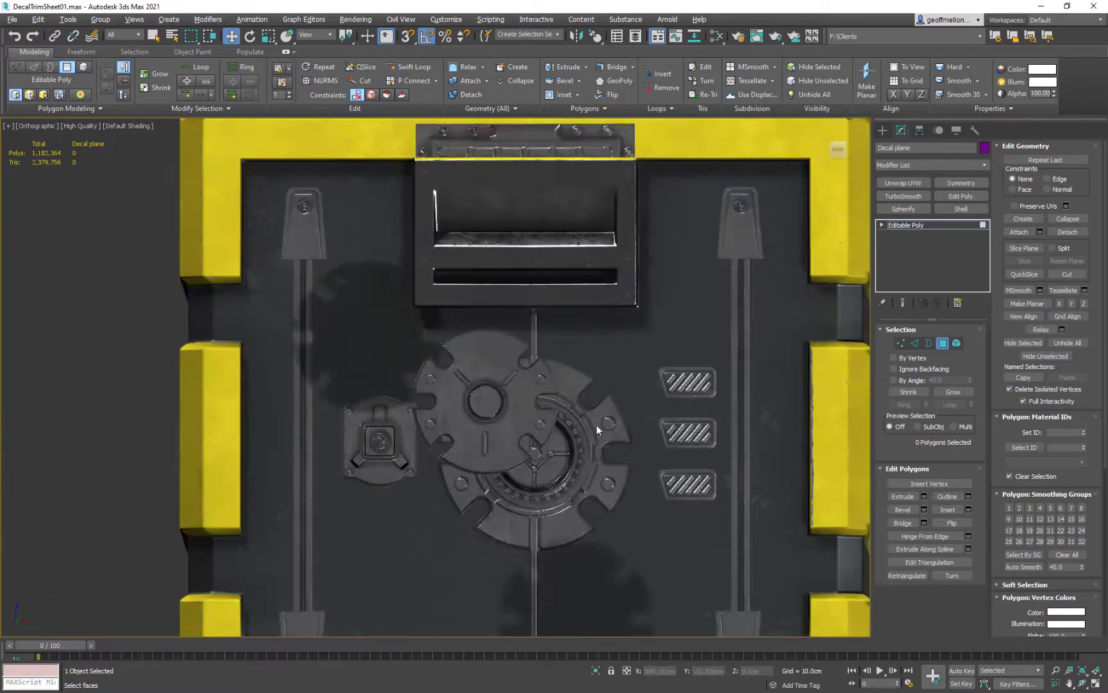
pyautogui.click(942, 343)
pyautogui.click(486, 413)
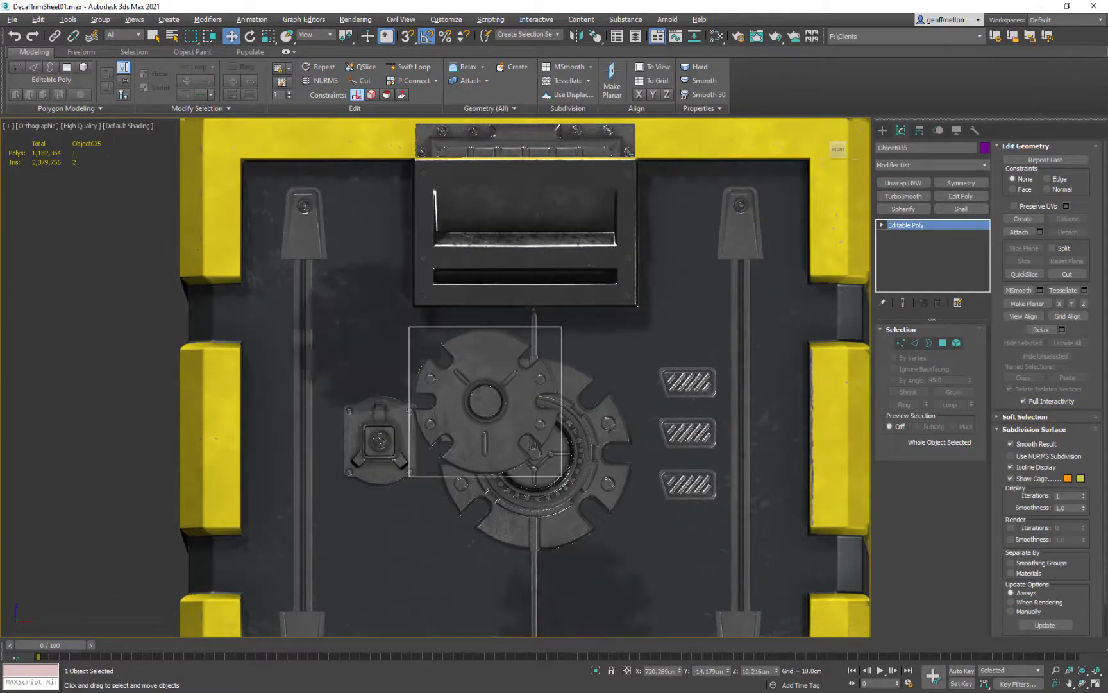
pyautogui.moveTo(485, 413)
pyautogui.keyDown('alt'); pyautogui.mouseDown(button='middle')
pyautogui.moveTo(451, 427)
pyautogui.moveTo(482, 403)
pyautogui.moveTo(532, 440)
pyautogui.mouseUp(button='middle'); pyautogui.keyUp('alt')
pyautogui.scroll(-8, 366, 321)
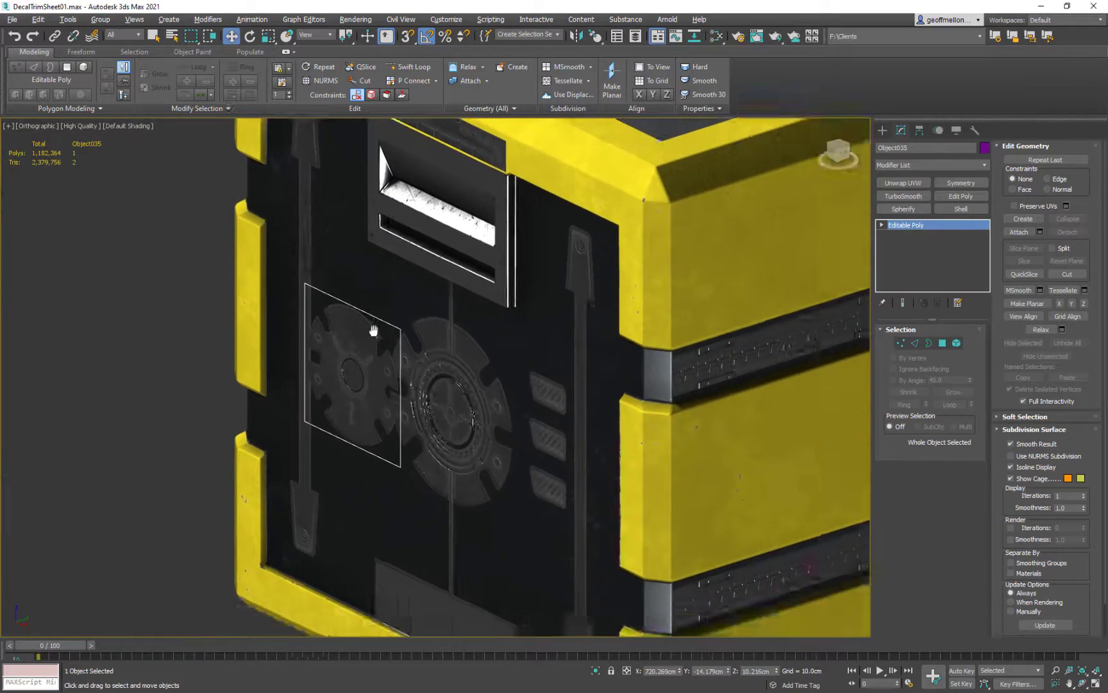
pyautogui.keyDown('alt'); pyautogui.moveTo(304, 344); pyautogui.dragTo(352, 393, button='middle'); pyautogui.keyUp('alt')
pyautogui.click(919, 130)
pyautogui.click(930, 209)
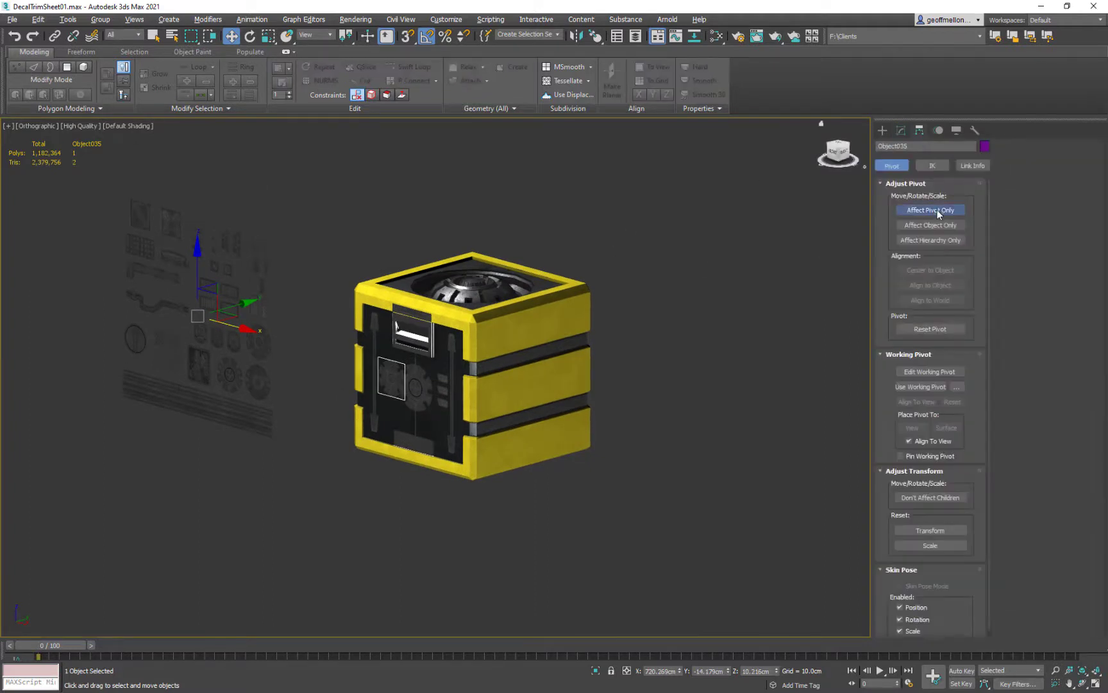
pyautogui.click(930, 270)
pyautogui.click(936, 213)
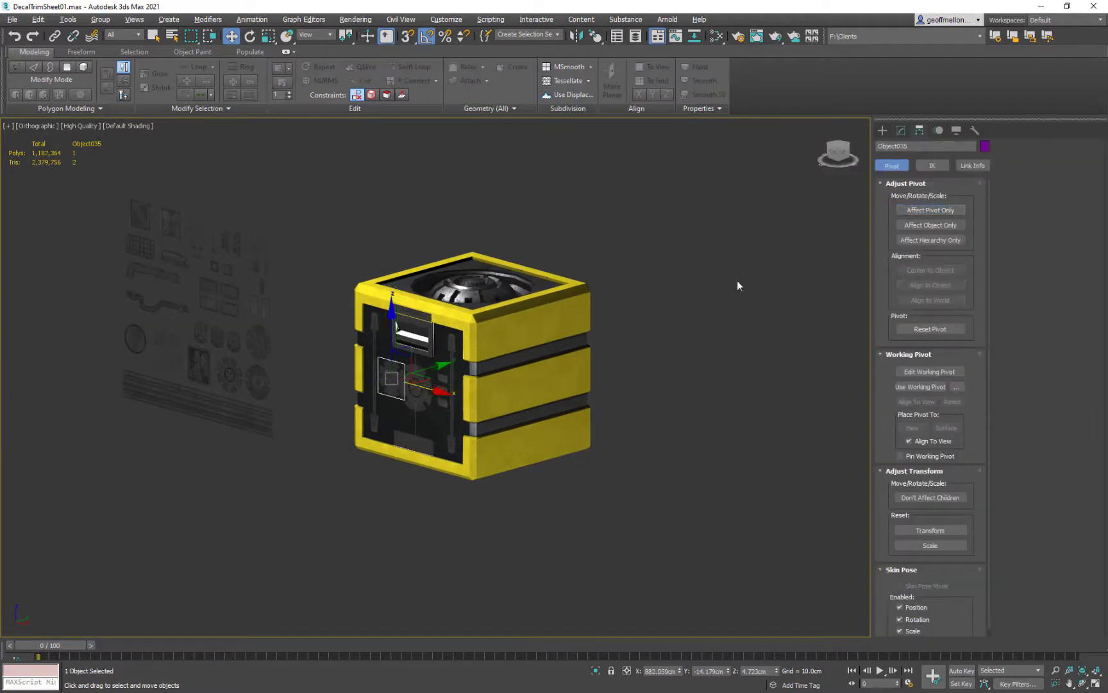
pyautogui.rightClick(744, 356)
pyautogui.click(783, 343)
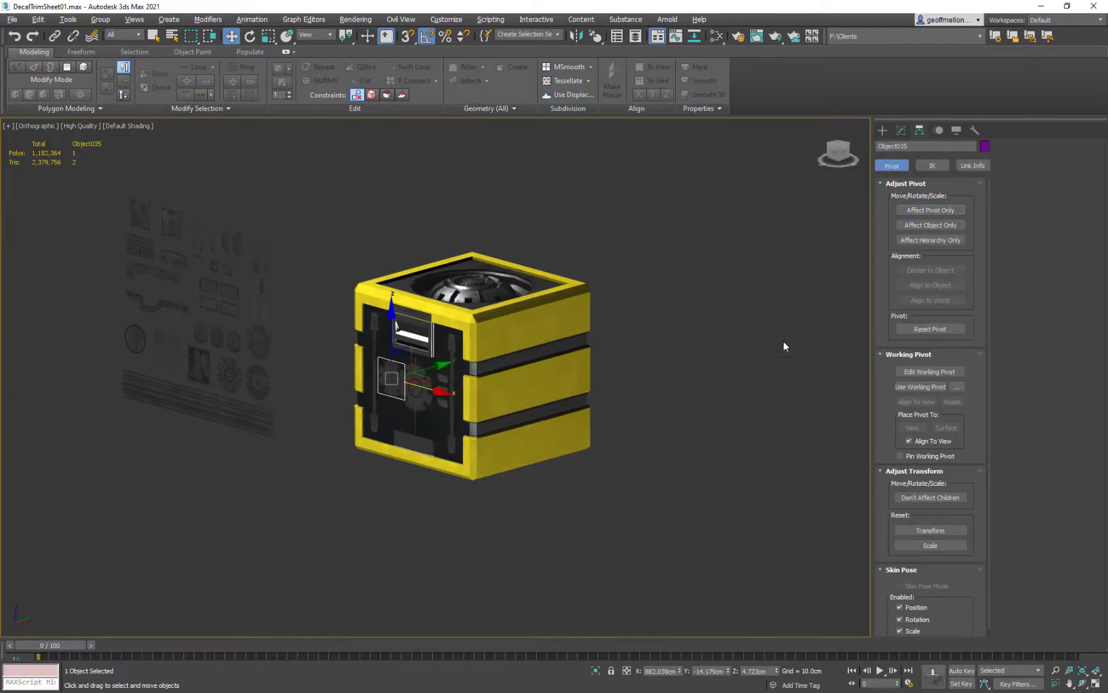
pyautogui.click(974, 130)
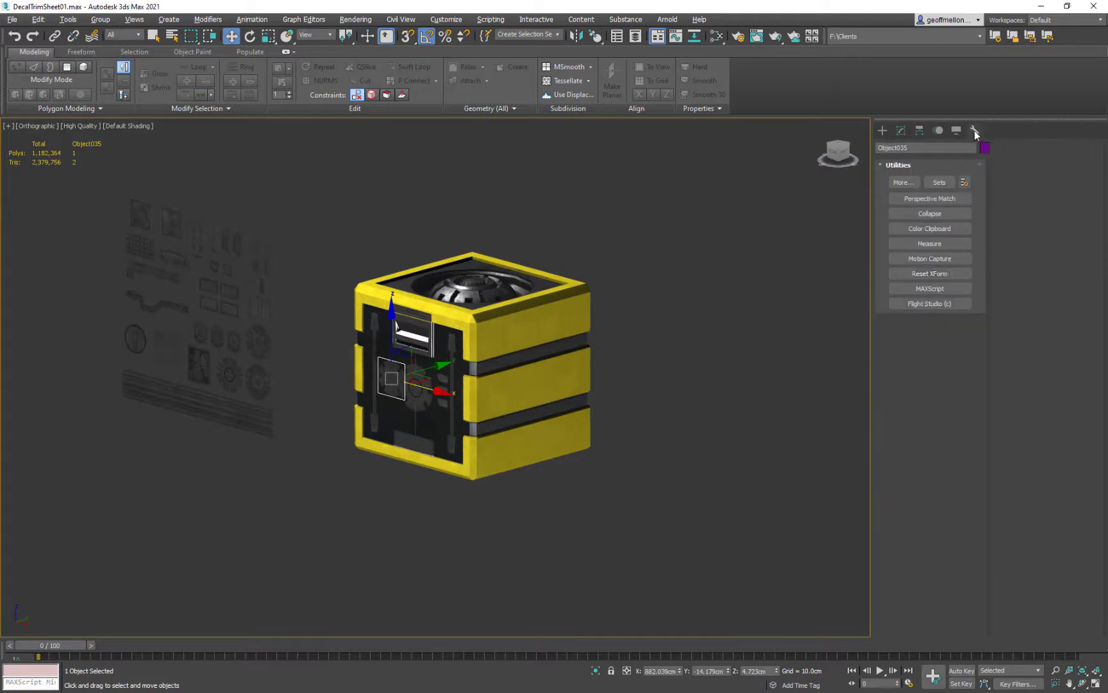
pyautogui.click(901, 131)
# - Move the cloned decal along Y towards the crate's front panel, to about Y -2.164 cm
pyautogui.scroll(6, 388, 385)
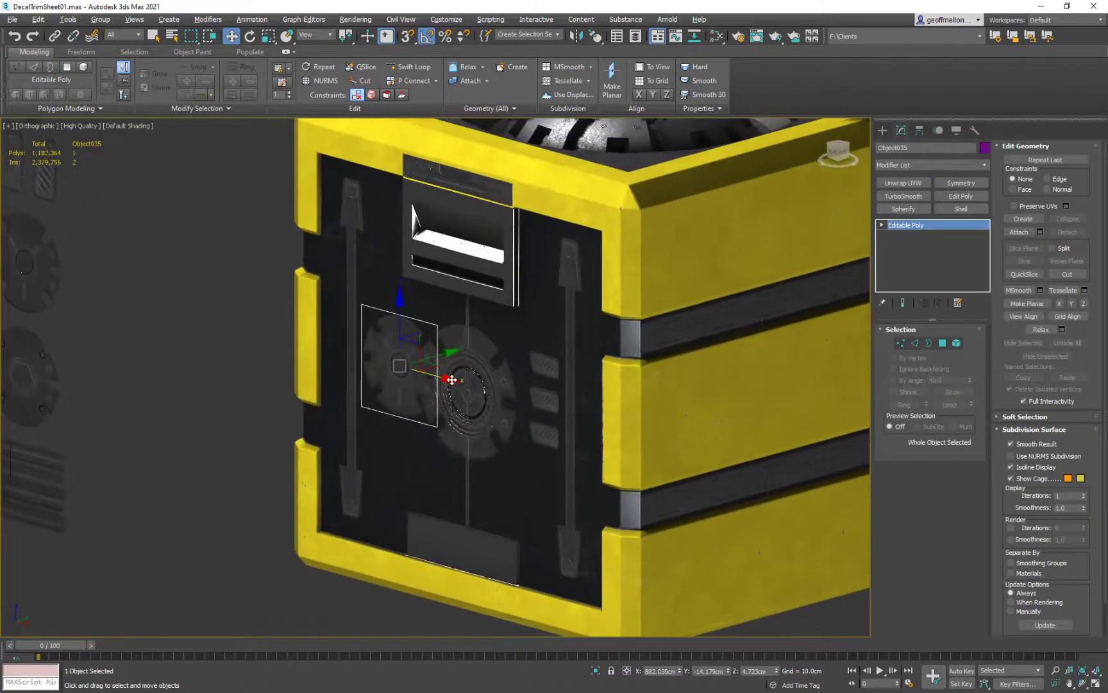
pyautogui.keyDown('alt'); pyautogui.moveTo(447, 380); pyautogui.dragTo(490, 394, button='middle'); pyautogui.keyUp('alt')
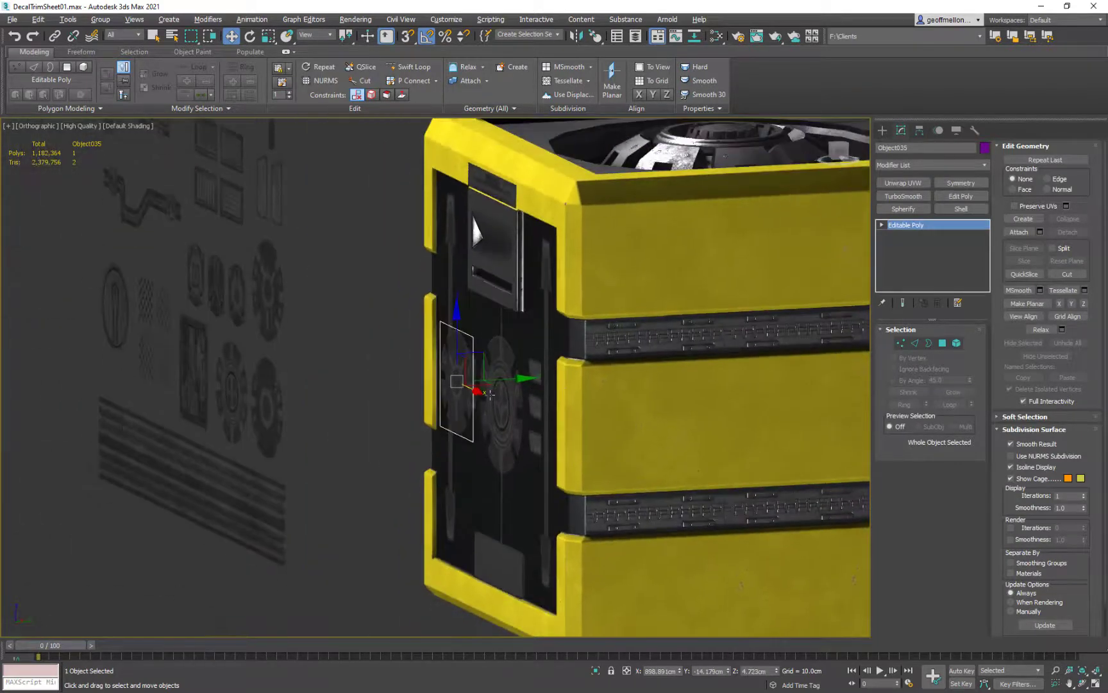
pyautogui.moveTo(504, 383); pyautogui.dragTo(557, 397)
pyautogui.keyDown('alt'); pyautogui.moveTo(557, 397); pyautogui.dragTo(648, 378, button='middle'); pyautogui.keyUp('alt')
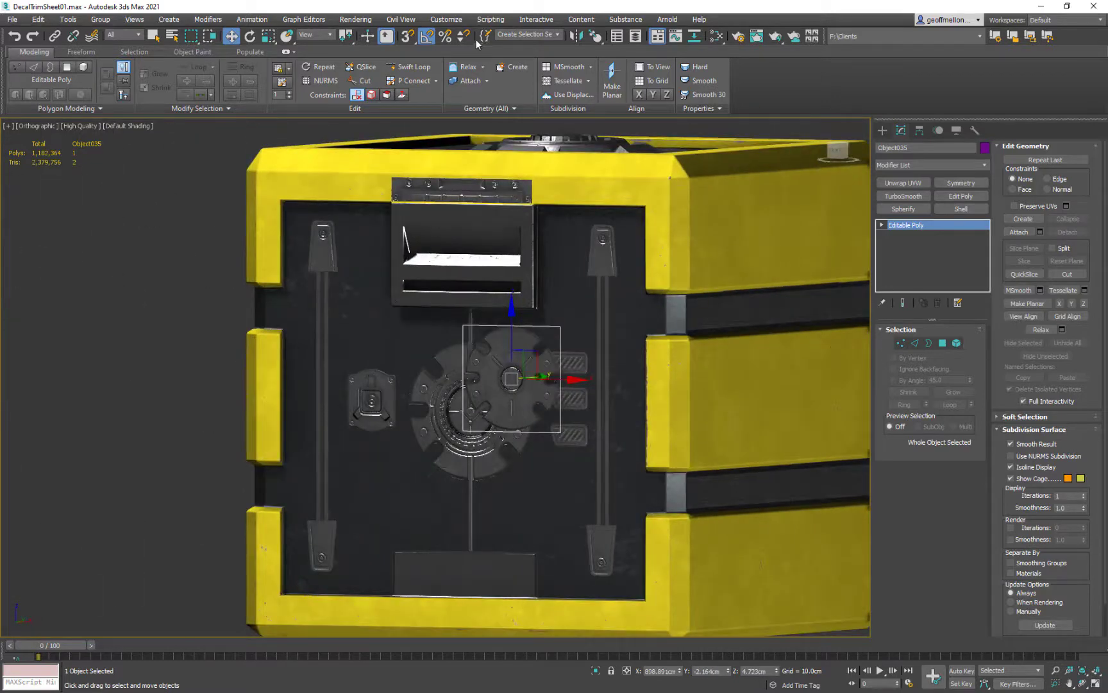
# - Turn on 3D snapping and disable Grid Points and Grid Lines, leaving only Face snapping enabled
pyautogui.click(407, 36)
pyautogui.rightClick(407, 36)
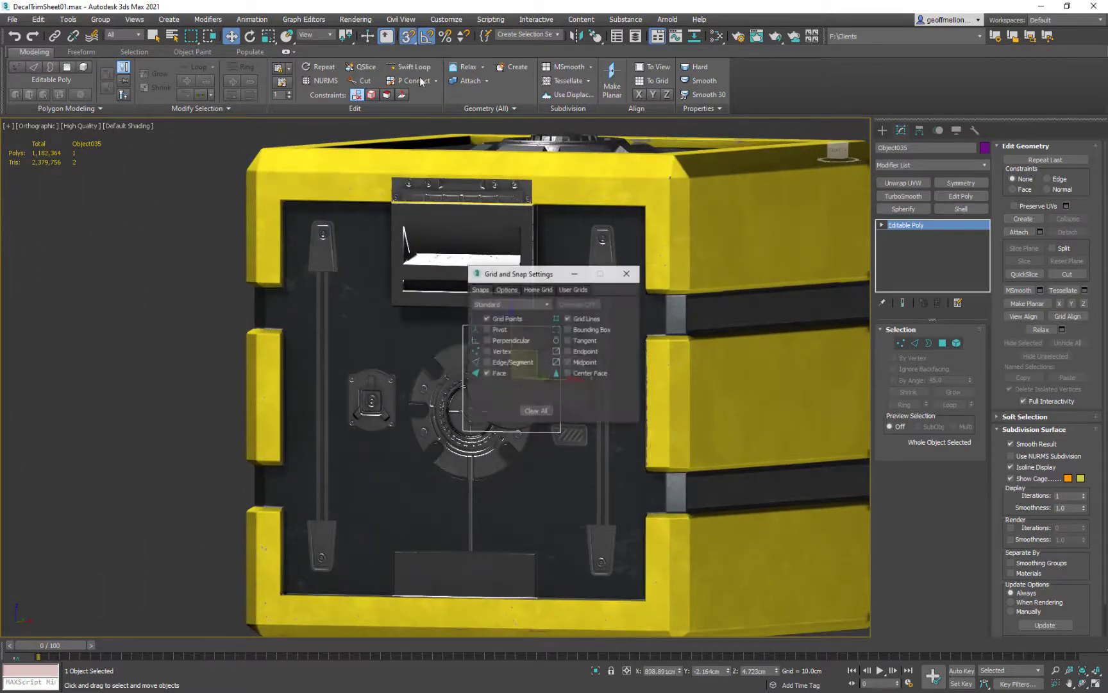
pyautogui.click(498, 318)
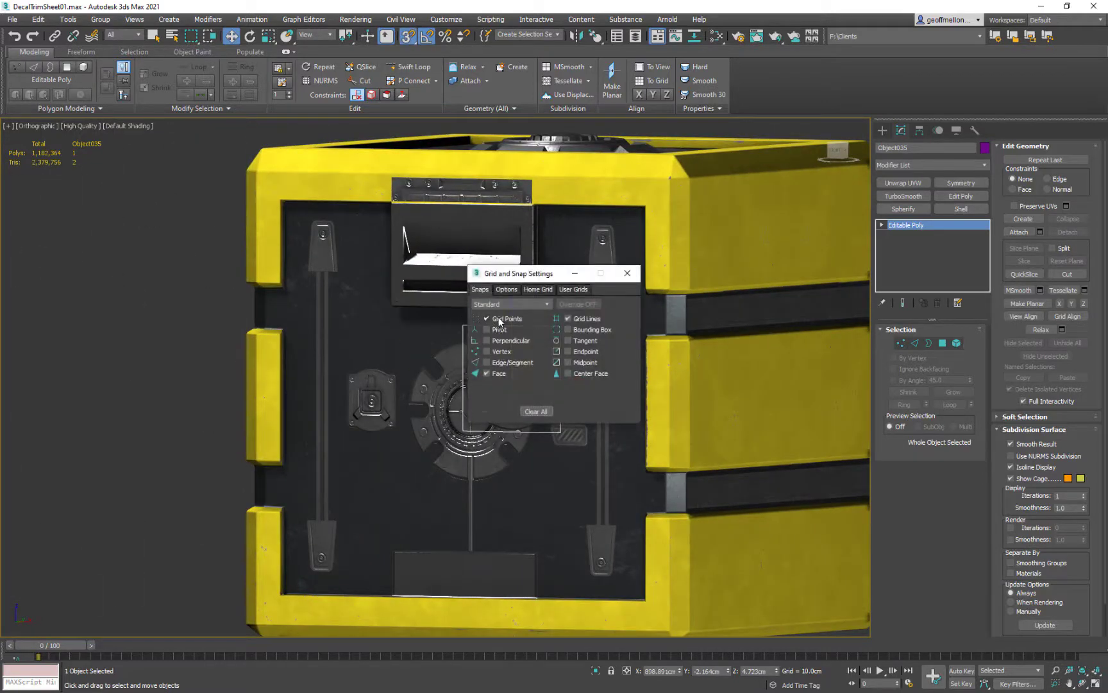
pyautogui.click(568, 318)
pyautogui.click(633, 274)
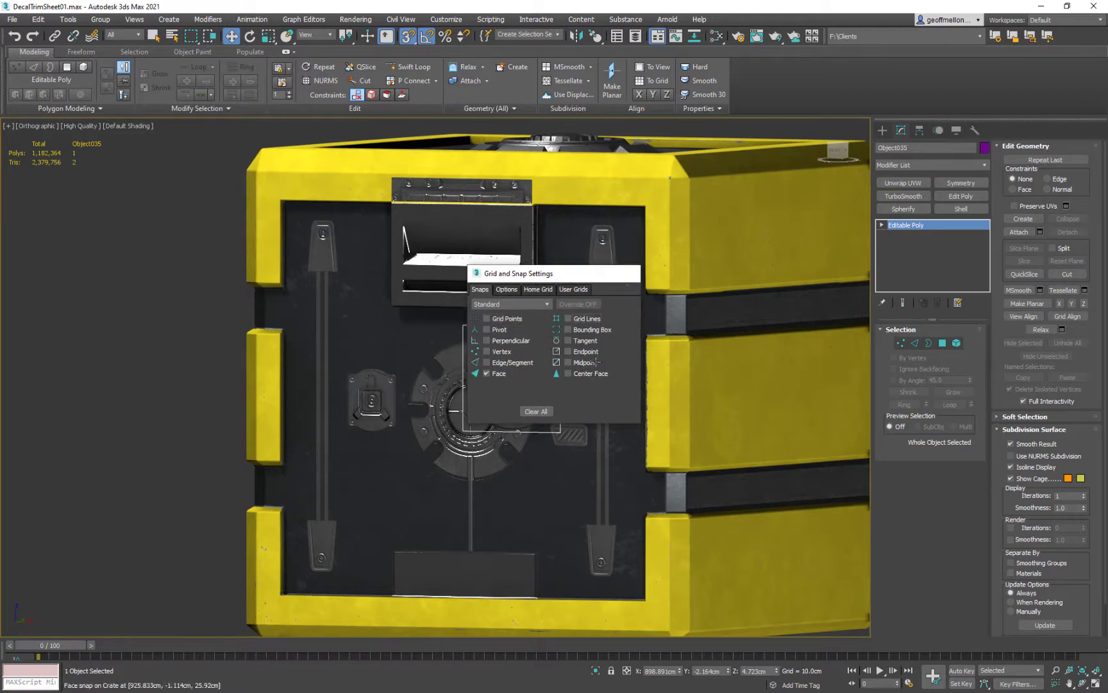
# - Snap the round plate decal onto the crate's front face below the small lock decal, and turn snapping off
pyautogui.moveTo(579, 459); pyautogui.dragTo(537, 425, button='middle')
pyautogui.moveTo(491, 357); pyautogui.dragTo(359, 431)
pyautogui.moveTo(439, 447)
pyautogui.keyDown('alt'); pyautogui.mouseDown(button='middle')
pyautogui.moveTo(470, 393)
pyautogui.moveTo(464, 415)
pyautogui.moveTo(492, 446)
pyautogui.moveTo(536, 412)
pyautogui.mouseUp(button='middle'); pyautogui.keyUp('alt')
pyautogui.press('s')
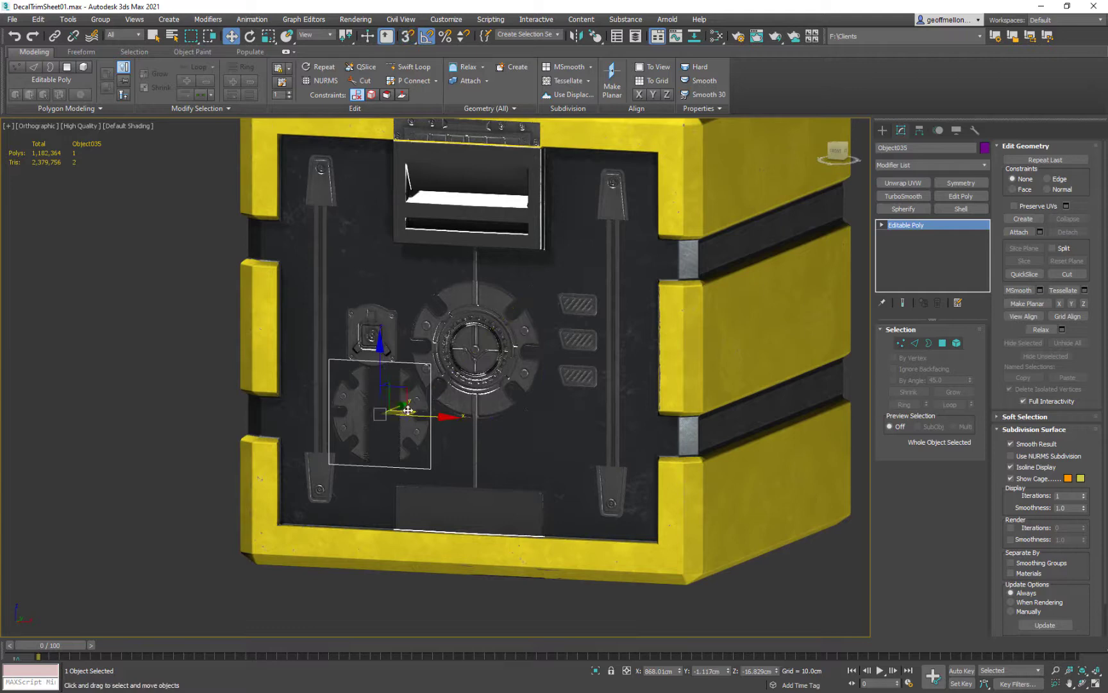
# - Nudge the round plate decal slightly out from the crate's front face, to about Y -1.18 cm
pyautogui.moveTo(400, 405); pyautogui.dragTo(399, 407)
pyautogui.keyDown('alt'); pyautogui.moveTo(398, 406); pyautogui.dragTo(443, 324, button='middle'); pyautogui.keyUp('alt')
pyautogui.scroll(4, 396, 463)
pyautogui.moveTo(363, 447); pyautogui.dragTo(358, 459)
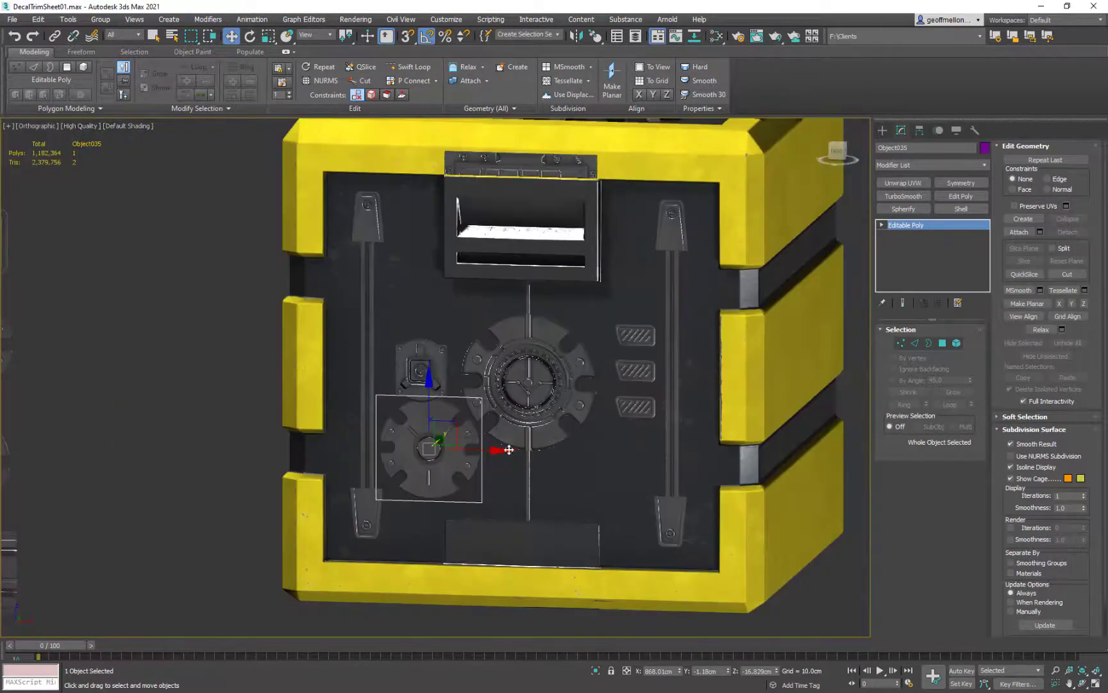
# - Examine the source decals on the sheet and those placed on the crate, and select the crate's original front decal object
pyautogui.moveTo(509, 450); pyautogui.dragTo(396, 424, button='middle')
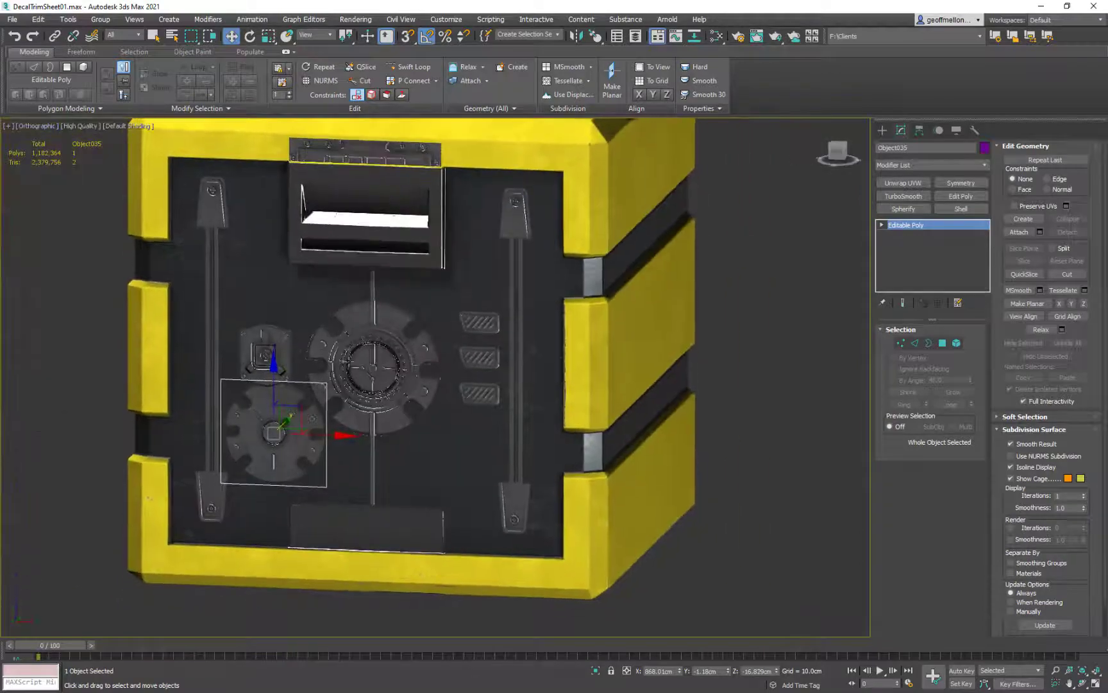
pyautogui.scroll(-4, 290, 380)
pyautogui.moveTo(233, 372); pyautogui.dragTo(532, 360, button='middle')
pyautogui.scroll(5, 277, 401)
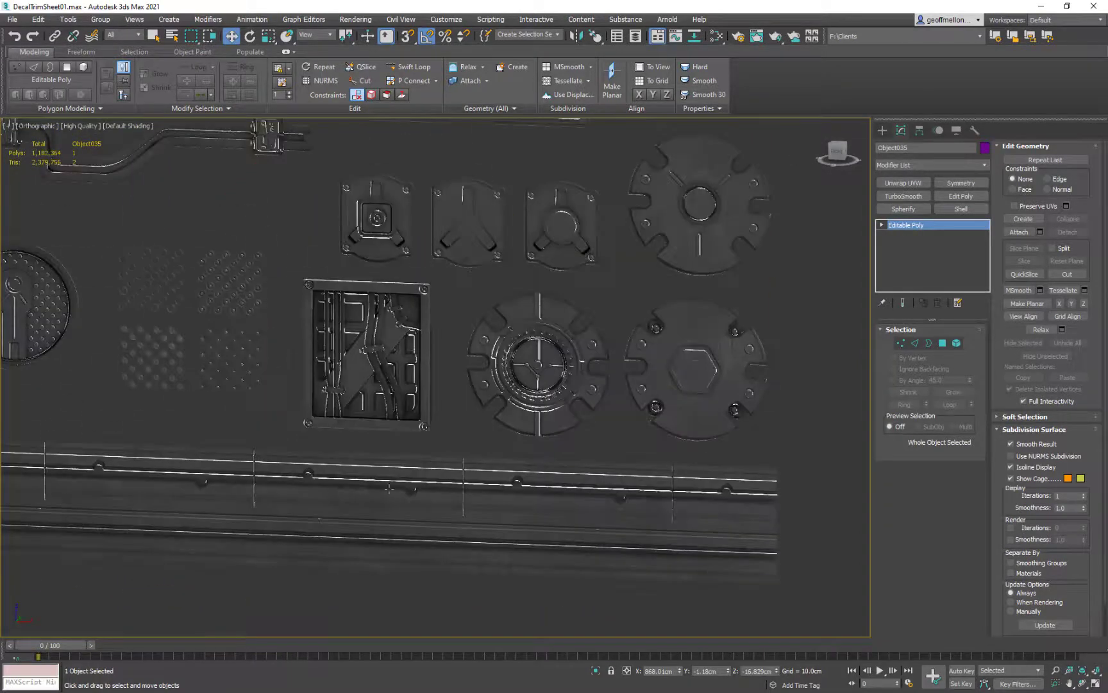
pyautogui.scroll(-6, 379, 574)
pyautogui.moveTo(656, 432); pyautogui.dragTo(532, 341, button='middle')
pyautogui.scroll(3, 532, 341)
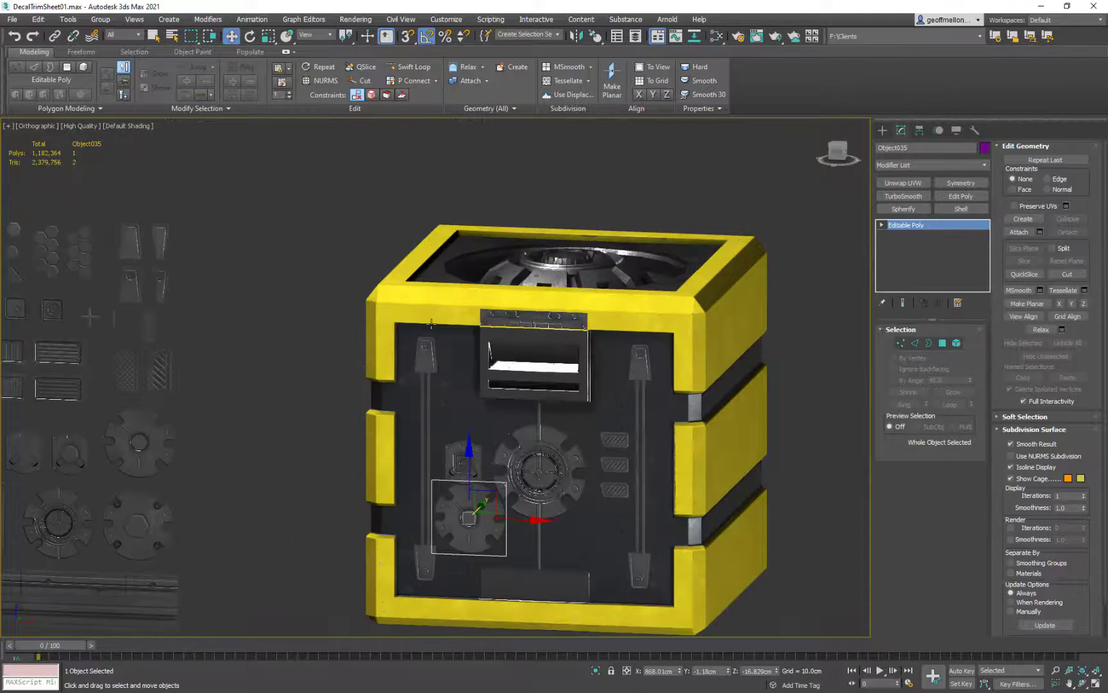
pyautogui.moveTo(480, 386); pyautogui.dragTo(437, 271, button='middle')
pyautogui.click(420, 346)
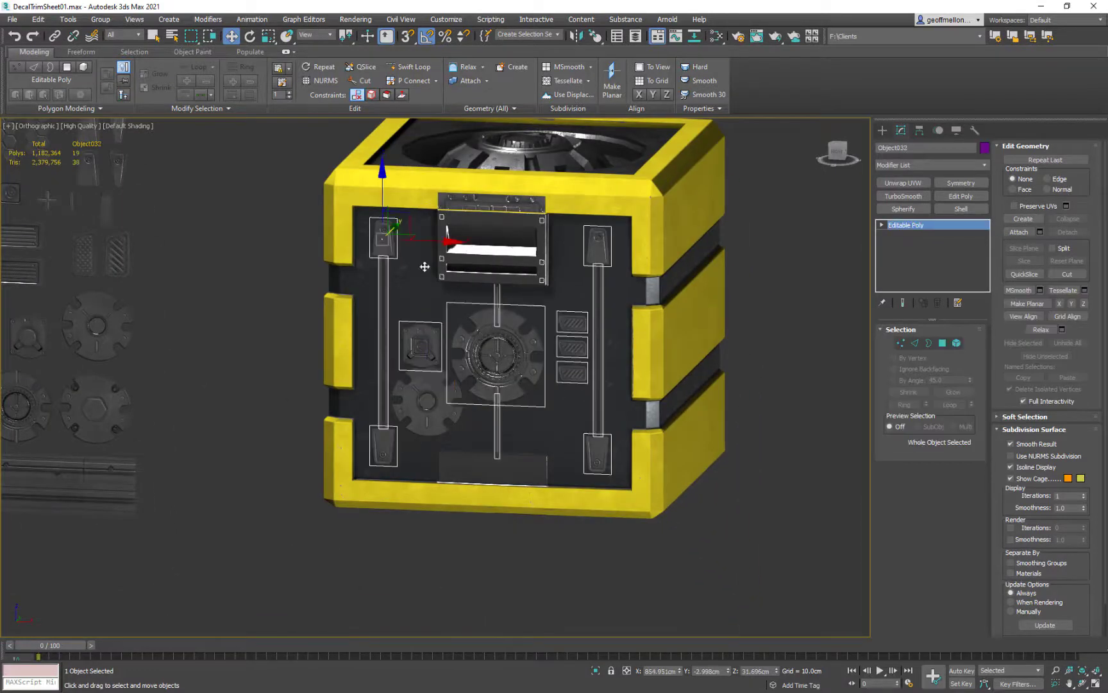
# - Check the decal objects on the crate's front and side strips, and delete the added round plate decal from the front face
pyautogui.click(426, 388)
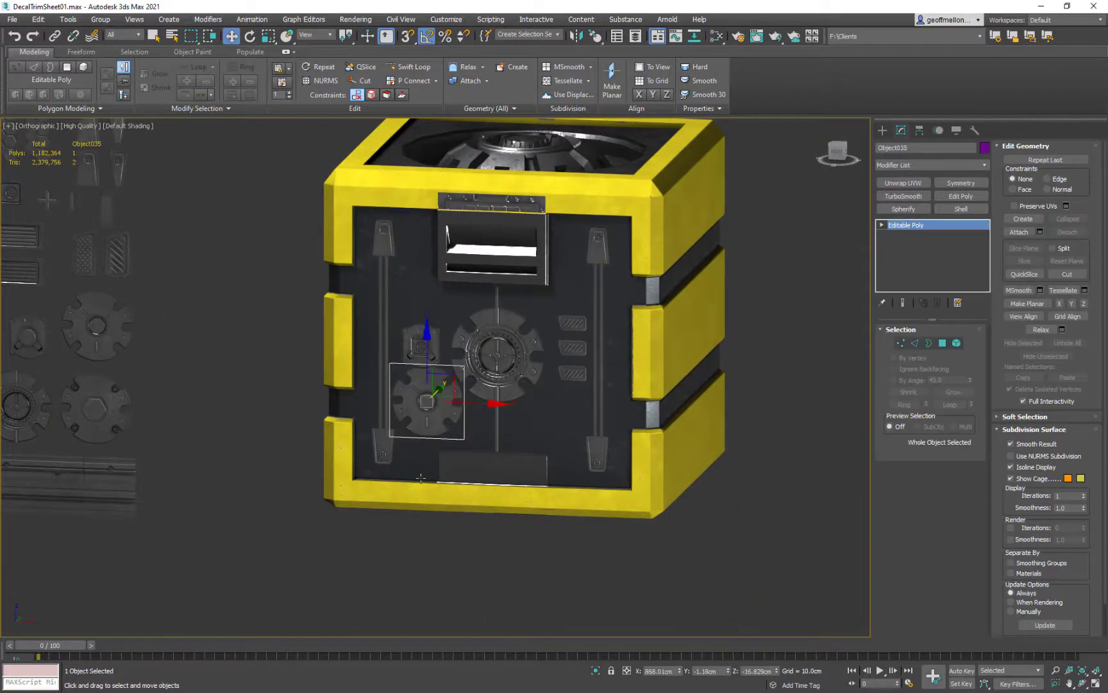
pyautogui.click(508, 327)
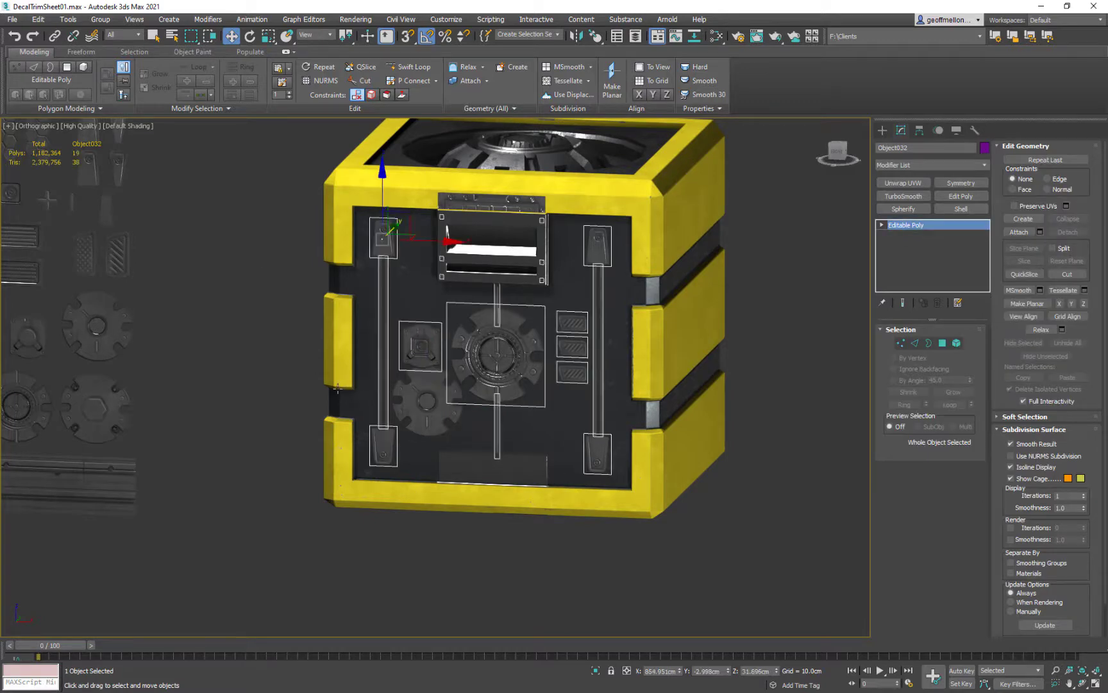
pyautogui.keyDown('alt'); pyautogui.moveTo(337, 388); pyautogui.dragTo(276, 379, button='middle'); pyautogui.keyUp('alt')
pyautogui.click(616, 376)
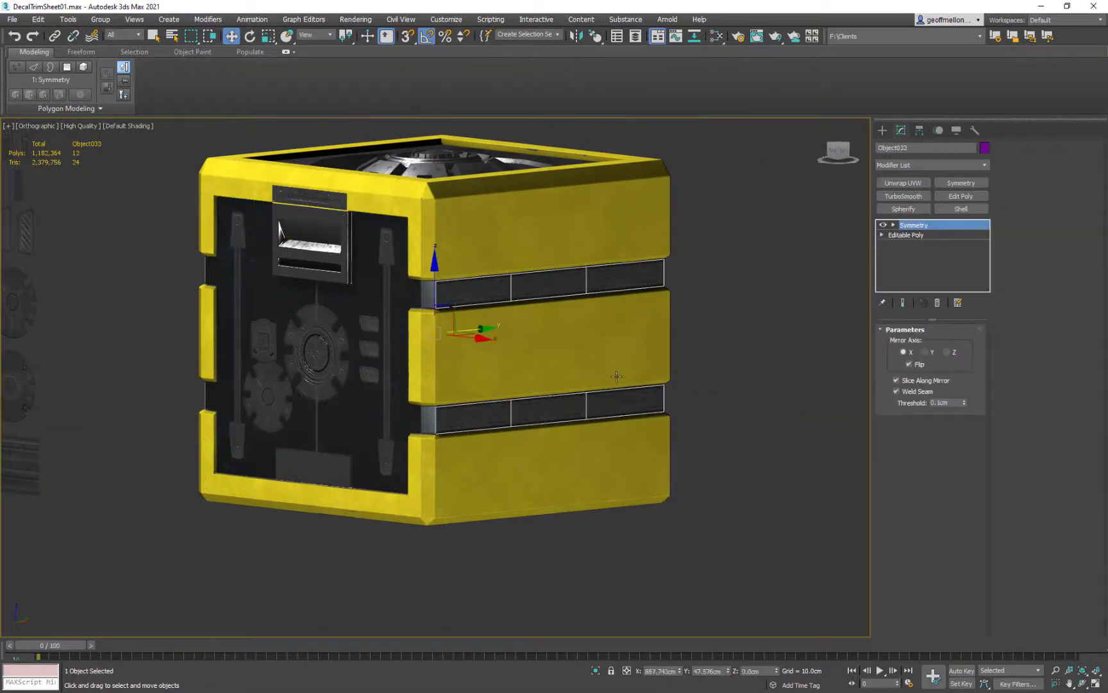
pyautogui.keyDown('alt'); pyautogui.moveTo(617, 376); pyautogui.dragTo(658, 214, button='middle'); pyautogui.keyUp('alt')
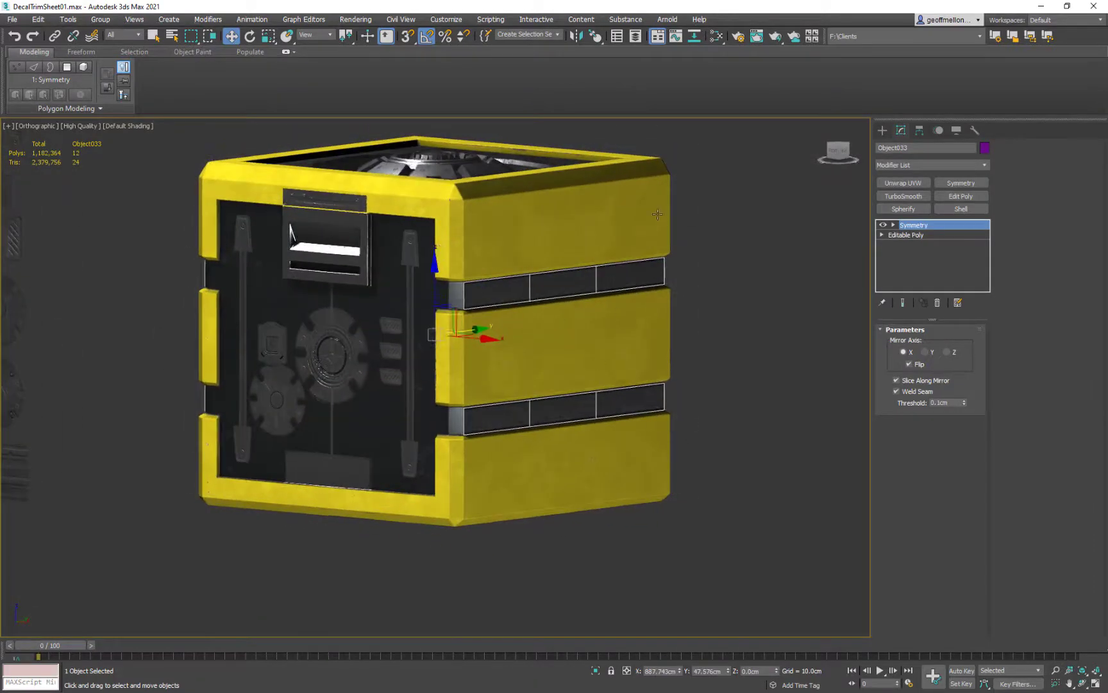
pyautogui.keyDown('alt'); pyautogui.moveTo(274, 360); pyautogui.dragTo(324, 337, button='middle'); pyautogui.keyUp('alt')
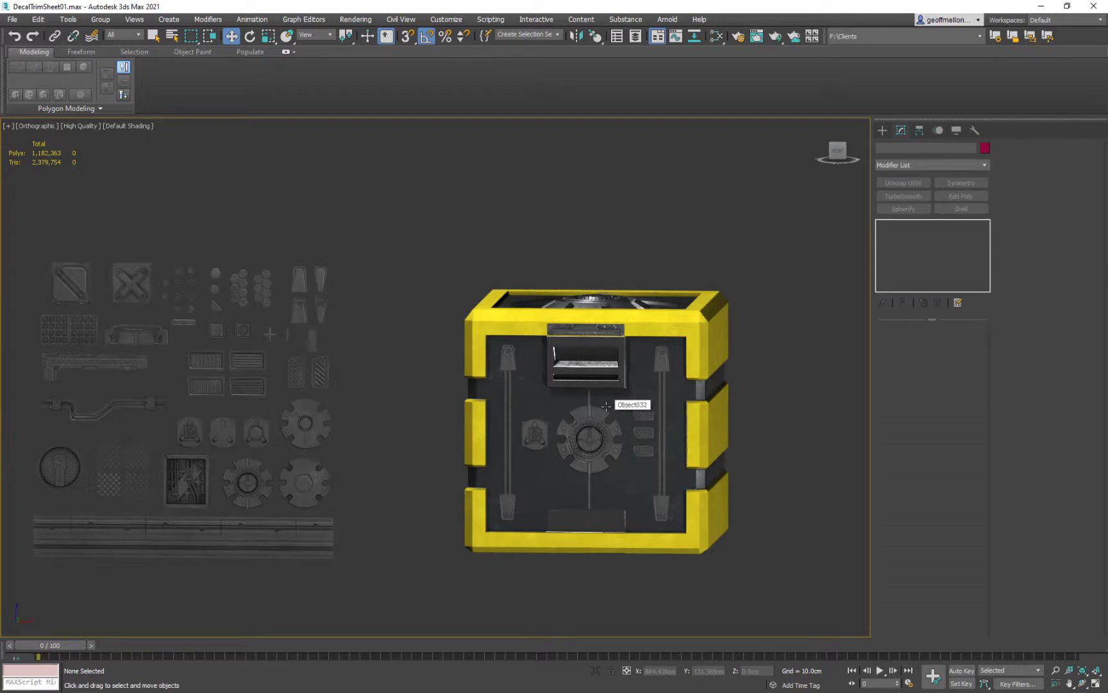
# - Select the source decal sheet beside the crate and save the scene
pyautogui.keyDown('alt'); pyautogui.moveTo(650, 389); pyautogui.dragTo(729, 410, button='middle'); pyautogui.keyUp('alt')
pyautogui.moveTo(729, 411); pyautogui.dragTo(809, 362, button='middle')
pyautogui.click(638, 383)
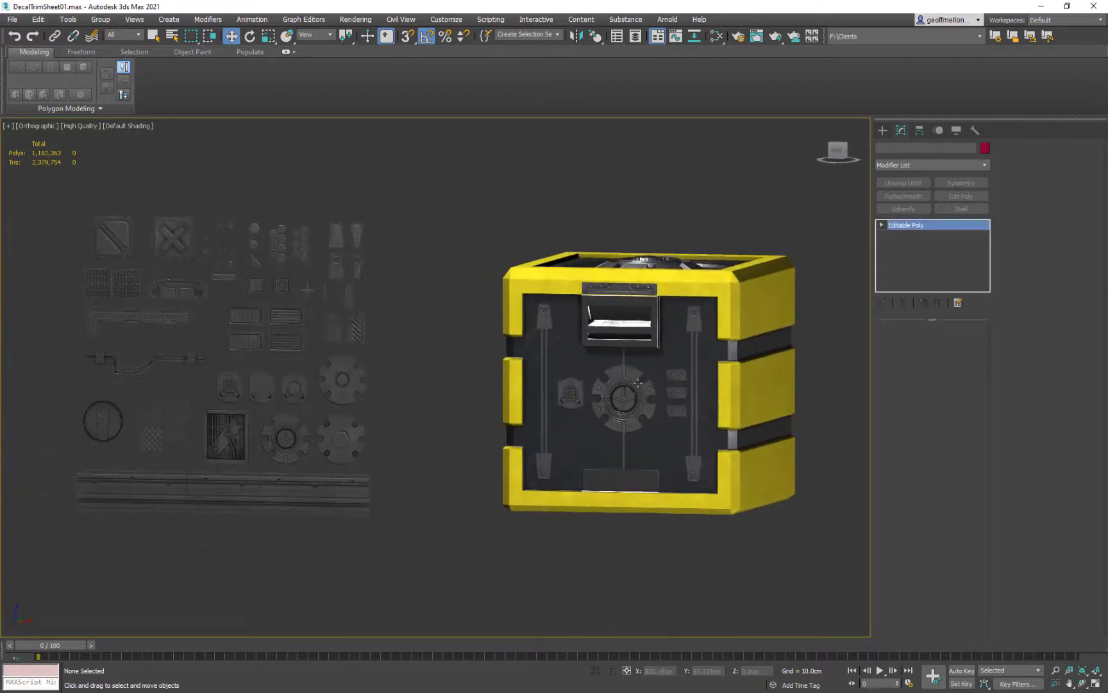
pyautogui.keyDown('alt'); pyautogui.moveTo(678, 428); pyautogui.dragTo(538, 359, button='middle'); pyautogui.keyUp('alt')
pyautogui.click(353, 383)
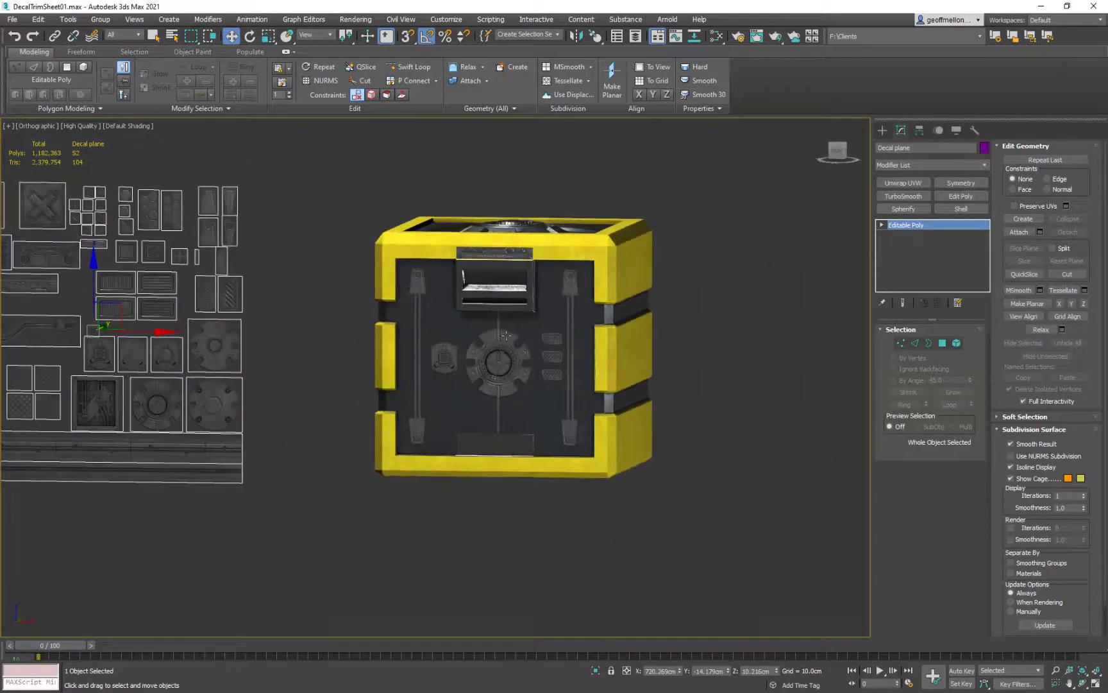
pyautogui.moveTo(644, 446); pyautogui.dragTo(769, 406, button='middle')
pyautogui.hotkey('ctrl', 's')
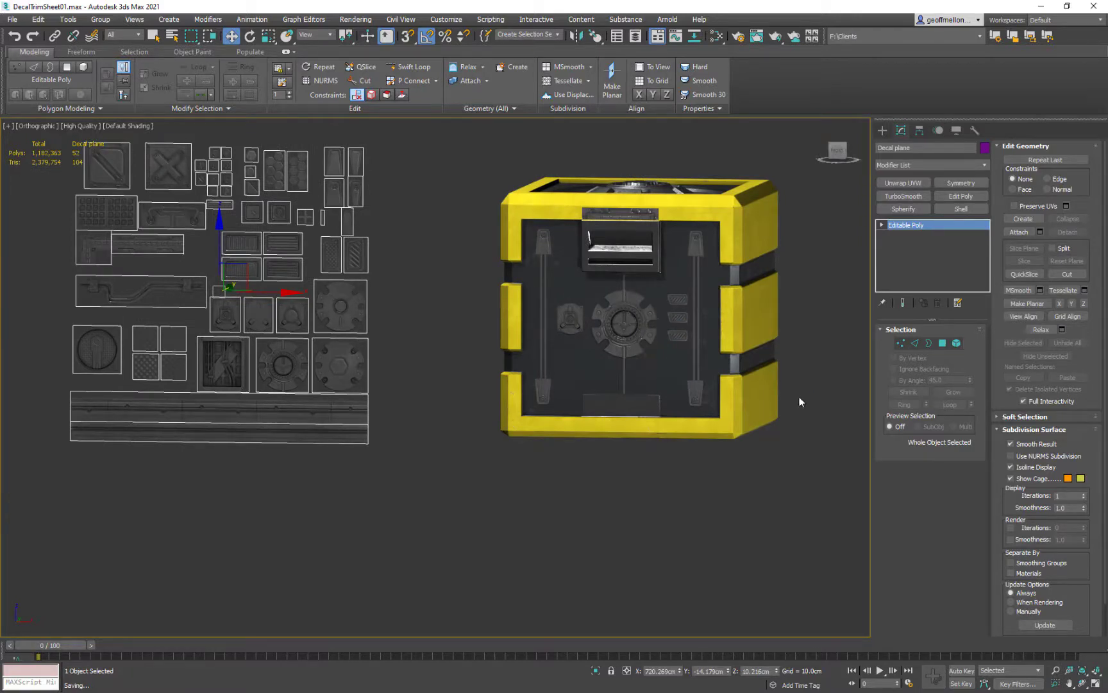
# - Examine the trim ring and nut decals on the crate's top dome up close, selecting each decal object to see its polygons
pyautogui.moveTo(786, 414); pyautogui.dragTo(786, 414, button='middle')
pyautogui.moveTo(781, 342); pyautogui.dragTo(739, 385, button='middle')
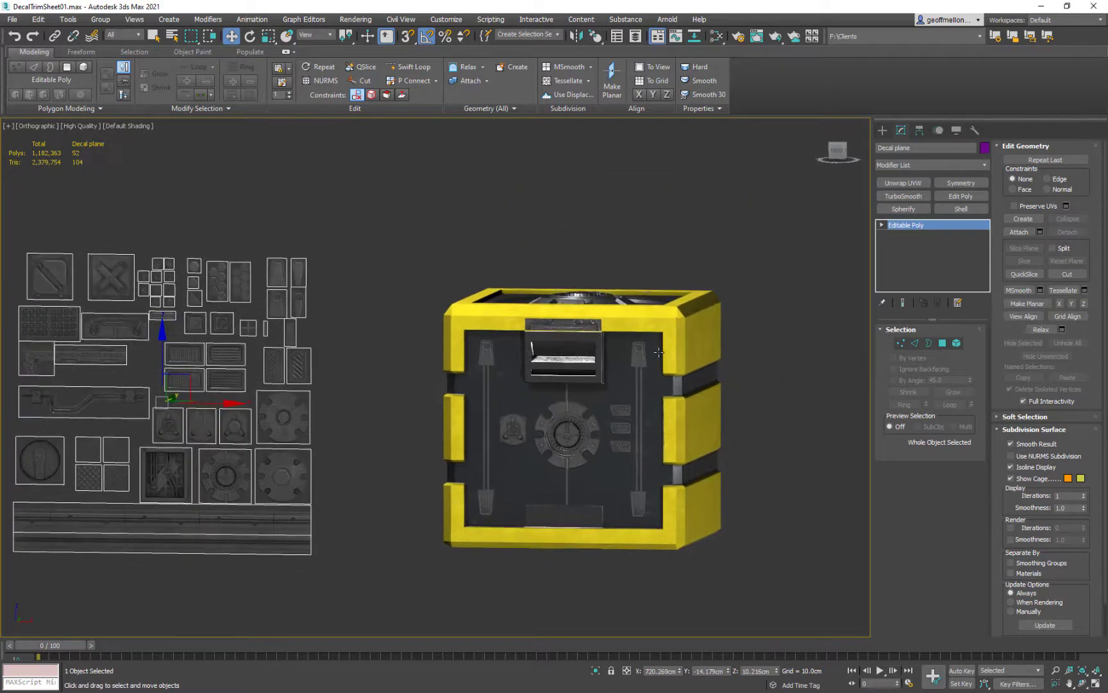
pyautogui.keyDown('alt'); pyautogui.moveTo(634, 304); pyautogui.dragTo(594, 360, button='middle'); pyautogui.keyUp('alt')
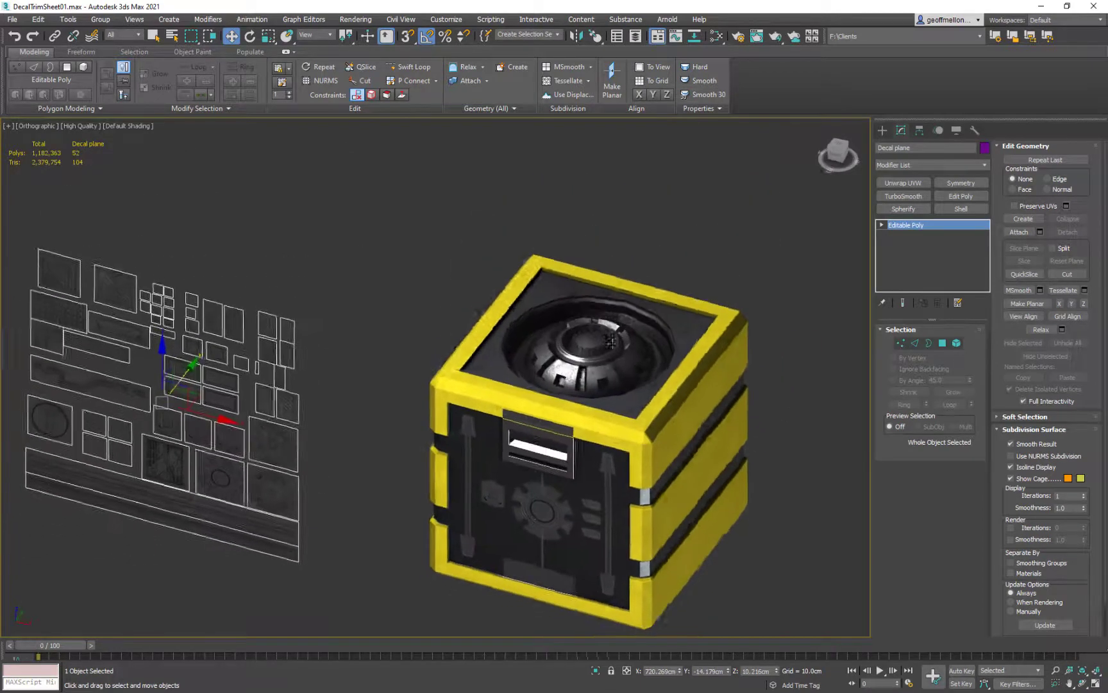
pyautogui.scroll(5, 594, 358)
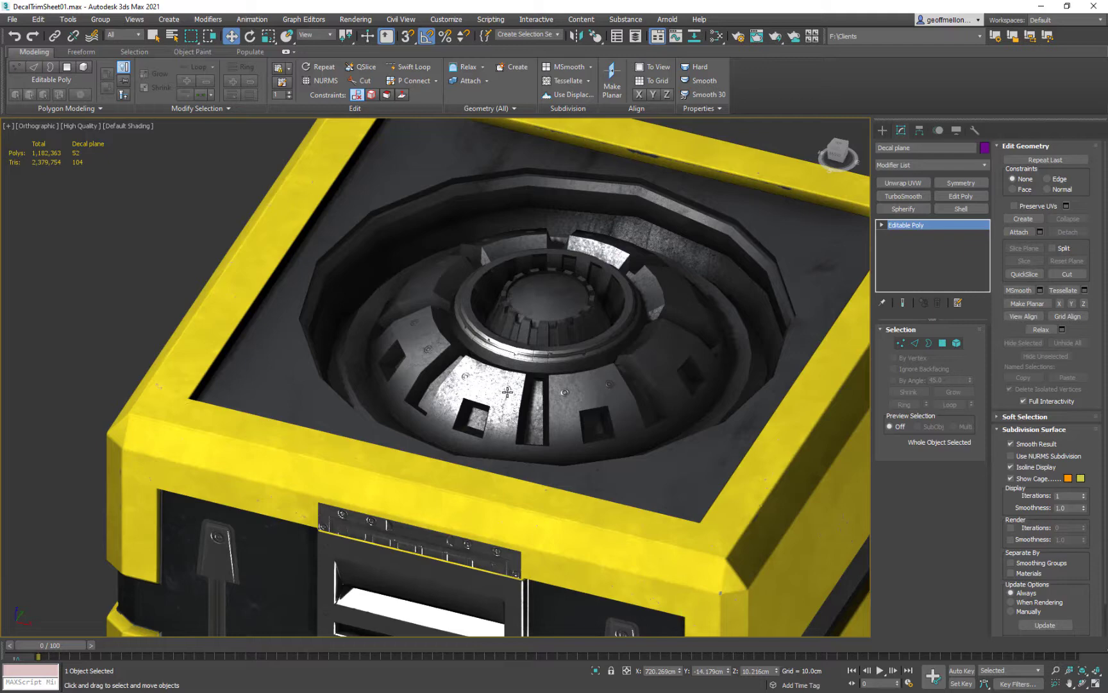
pyautogui.scroll(6, 507, 391)
pyautogui.click(532, 373)
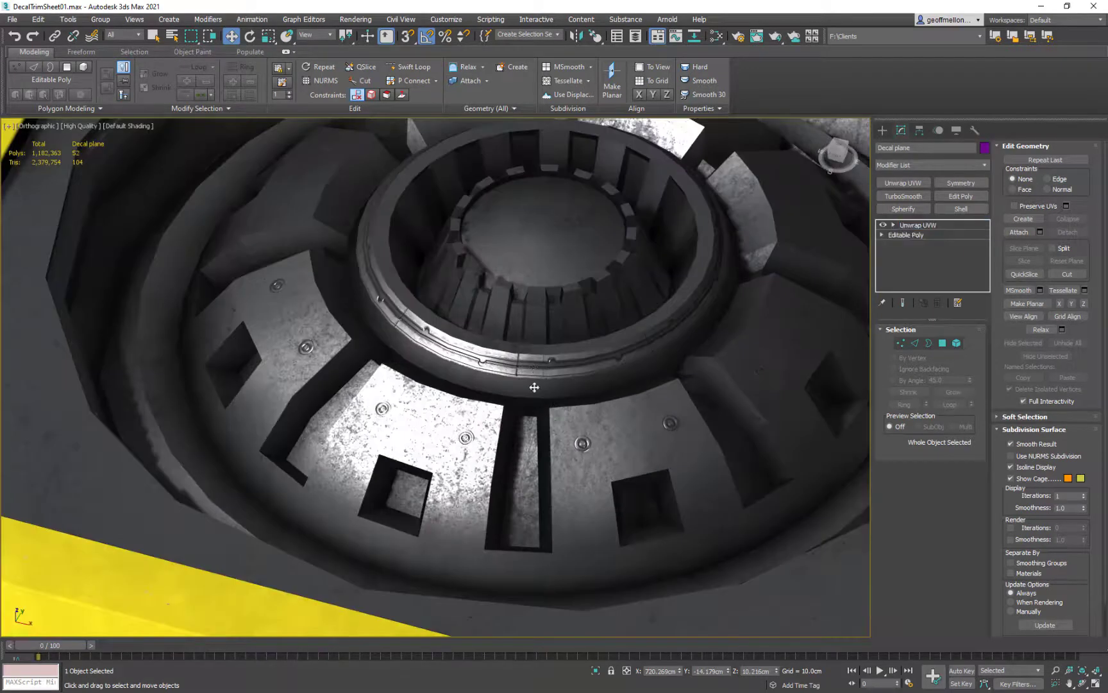
pyautogui.click(467, 439)
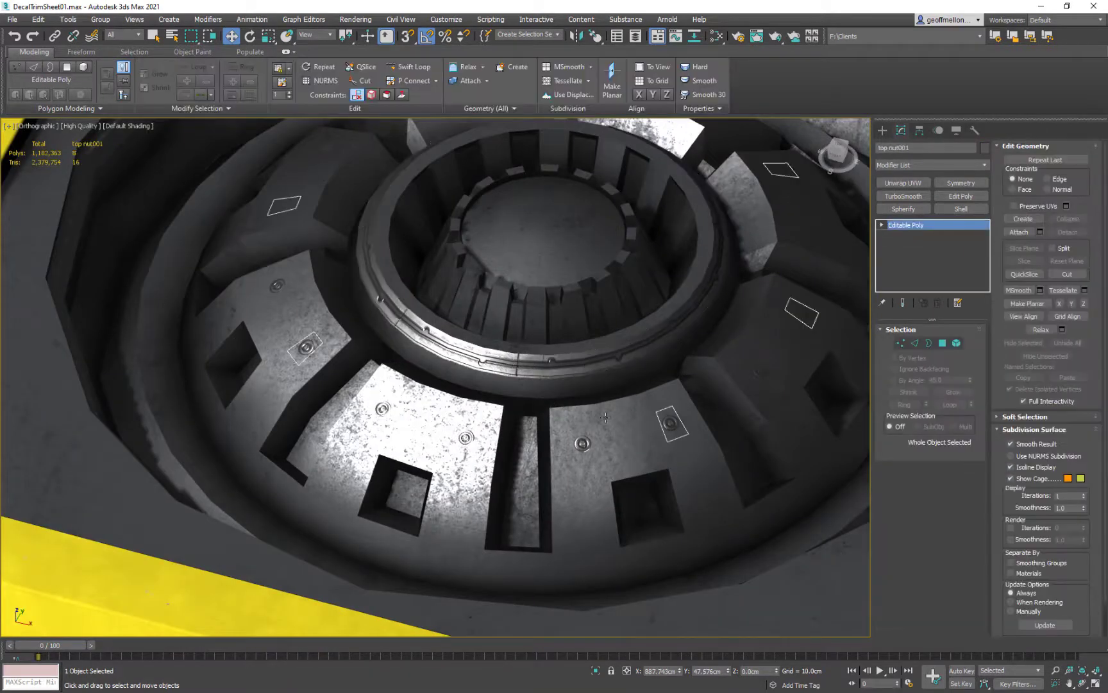
pyautogui.scroll(-7, 605, 446)
pyautogui.moveTo(599, 443); pyautogui.dragTo(610, 416, button='middle')
pyautogui.scroll(8, 466, 417)
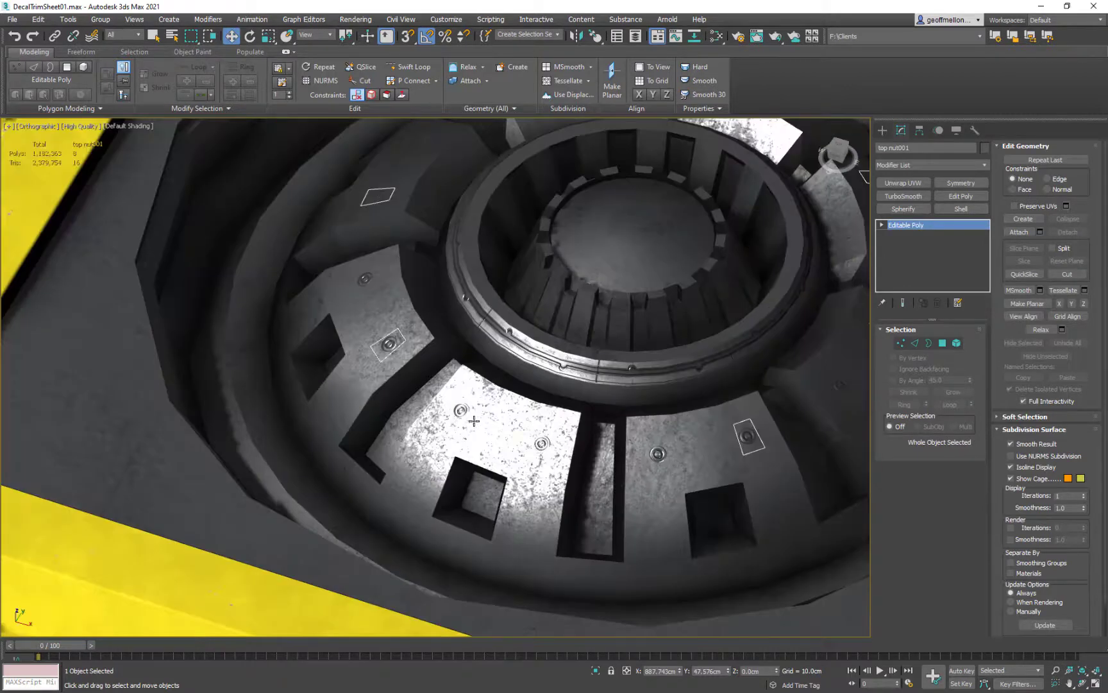
pyautogui.scroll(-8, 474, 421)
pyautogui.scroll(5, 255, 421)
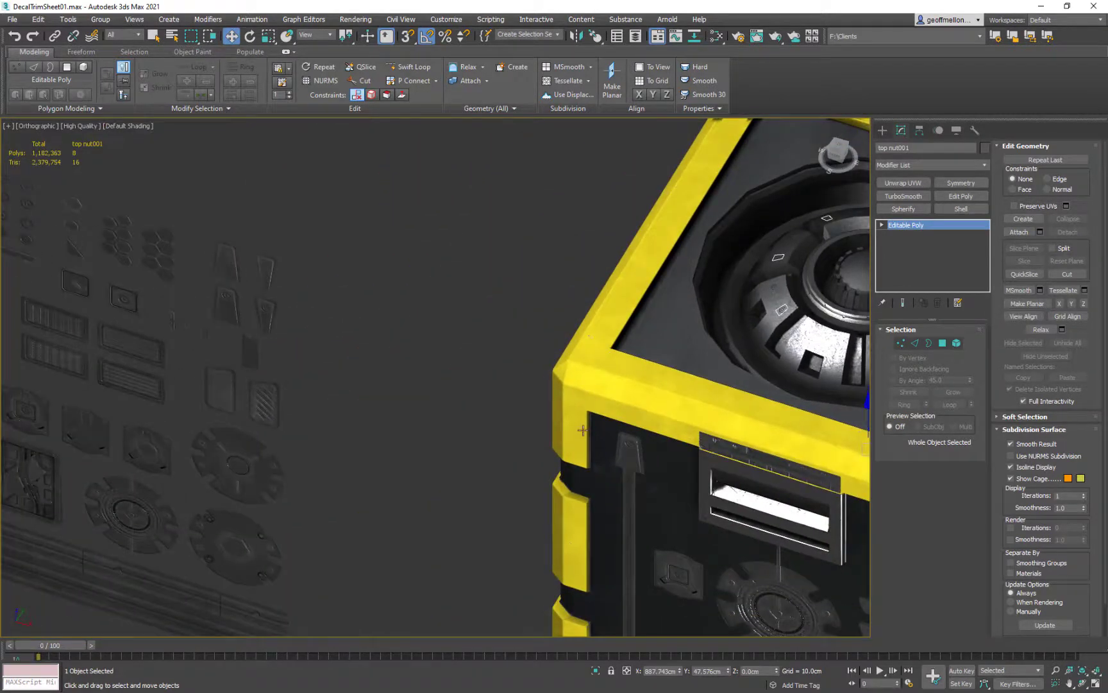
pyautogui.scroll(-8, 582, 430)
pyautogui.keyDown('alt'); pyautogui.moveTo(574, 471); pyautogui.dragTo(612, 323, button='middle'); pyautogui.keyUp('alt')
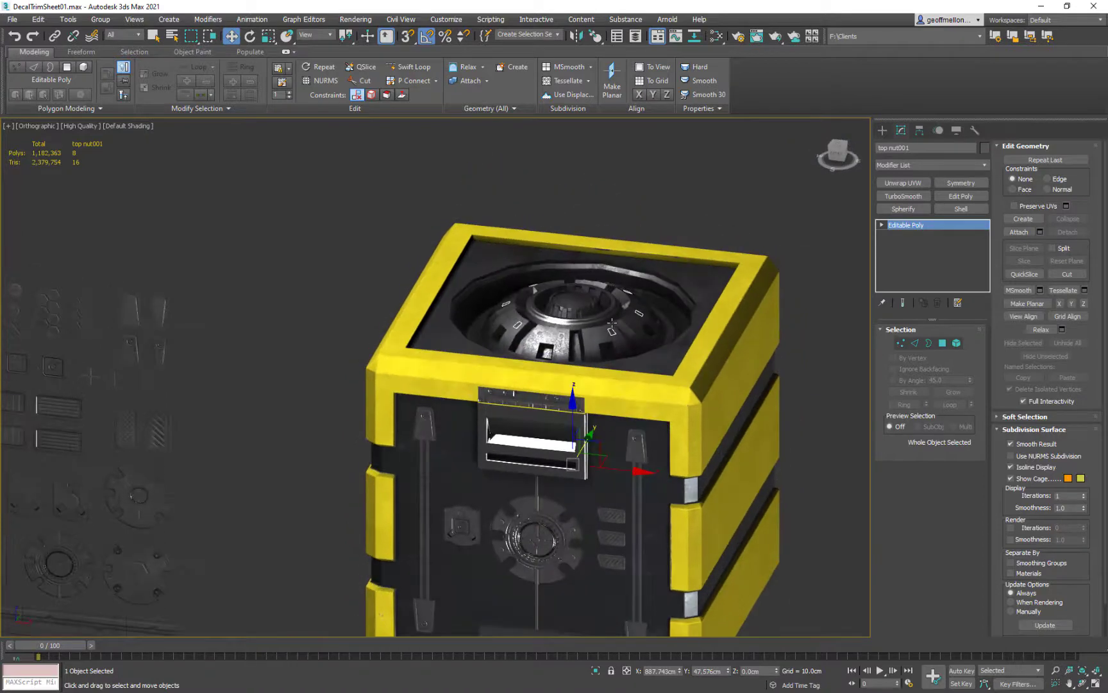
pyautogui.click(588, 333)
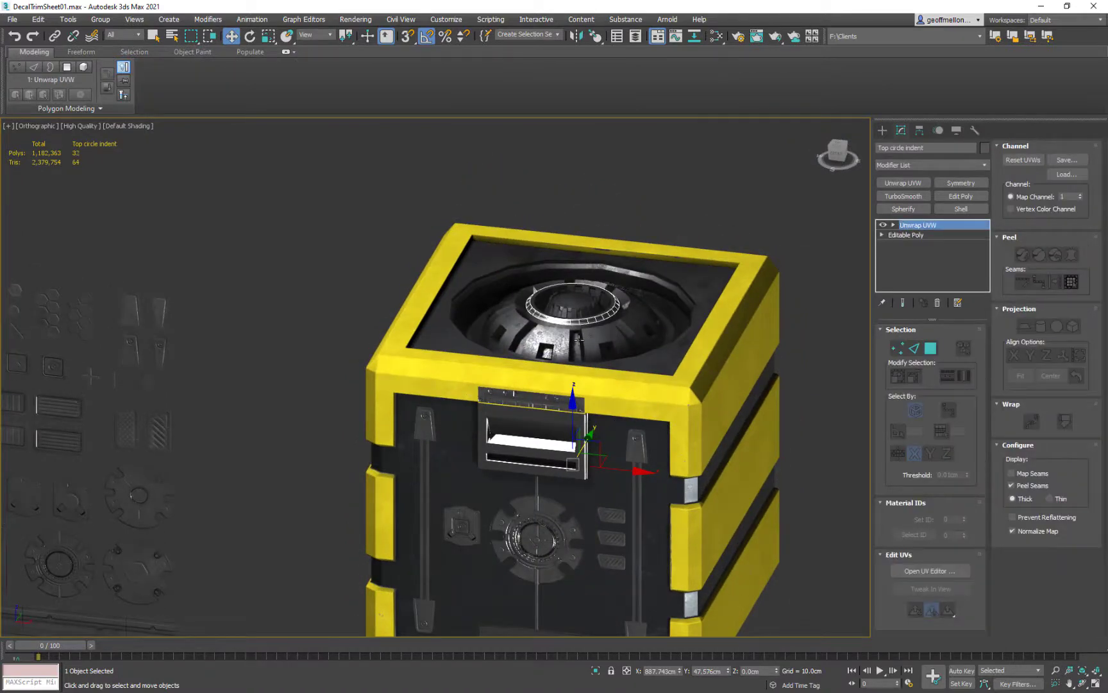
# - Compare the crate mesh with the front decal object by selecting each, and examine how the central round decal sits on the face
pyautogui.click(520, 377)
pyautogui.moveTo(534, 492); pyautogui.dragTo(531, 335, button='middle')
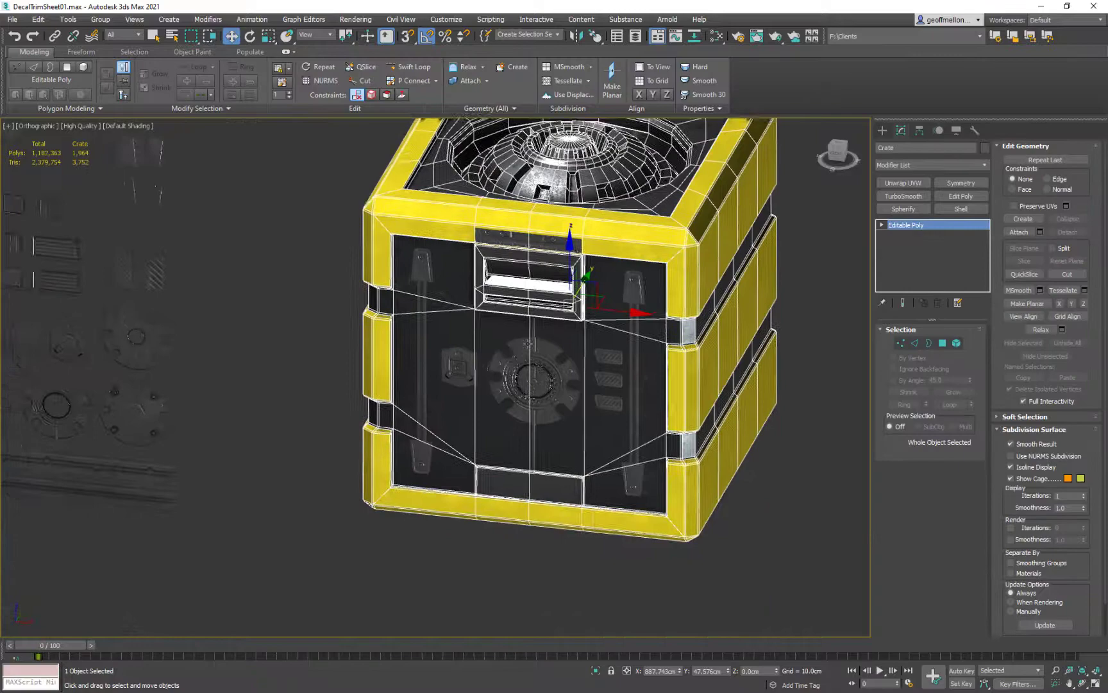
pyautogui.click(582, 285)
pyautogui.click(452, 293)
pyautogui.click(554, 360)
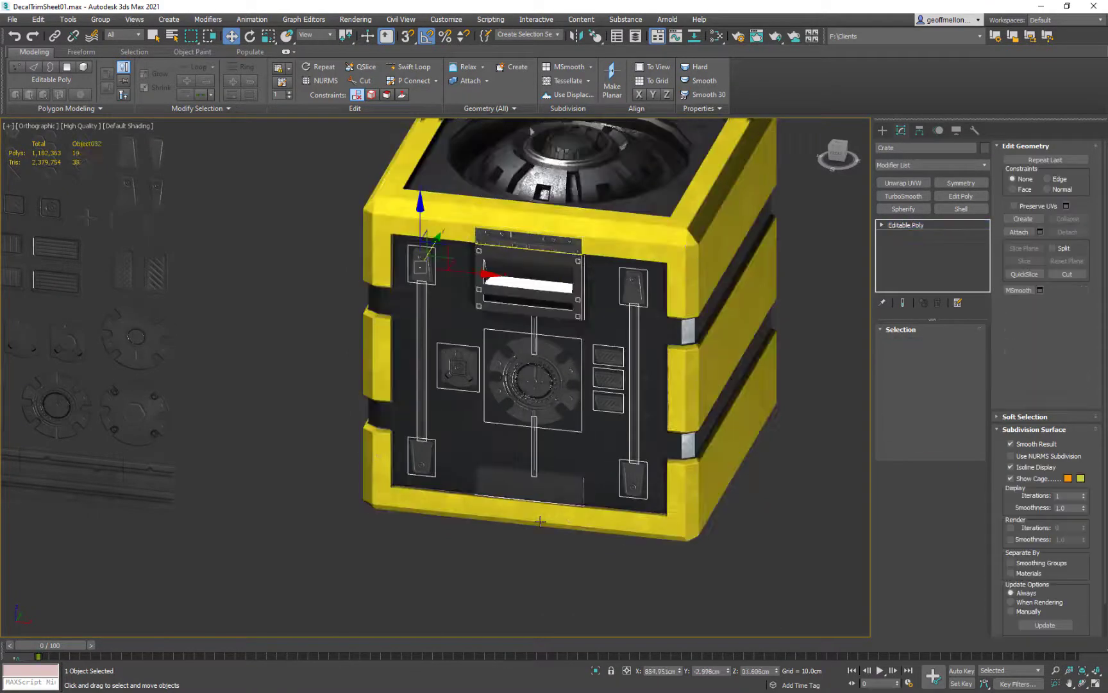
pyautogui.keyDown('alt'); pyautogui.moveTo(583, 403); pyautogui.dragTo(477, 443, button='middle'); pyautogui.keyUp('alt')
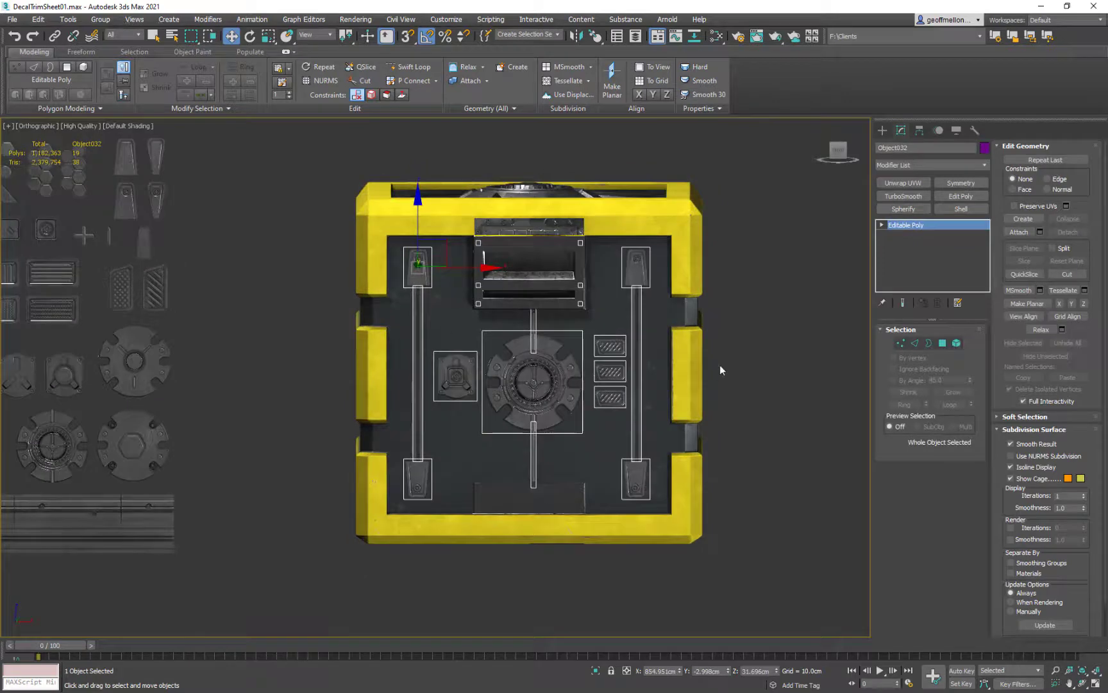
pyautogui.keyDown('alt'); pyautogui.moveTo(720, 366); pyautogui.dragTo(614, 366, button='middle'); pyautogui.keyUp('alt')
pyautogui.scroll(5, 565, 366)
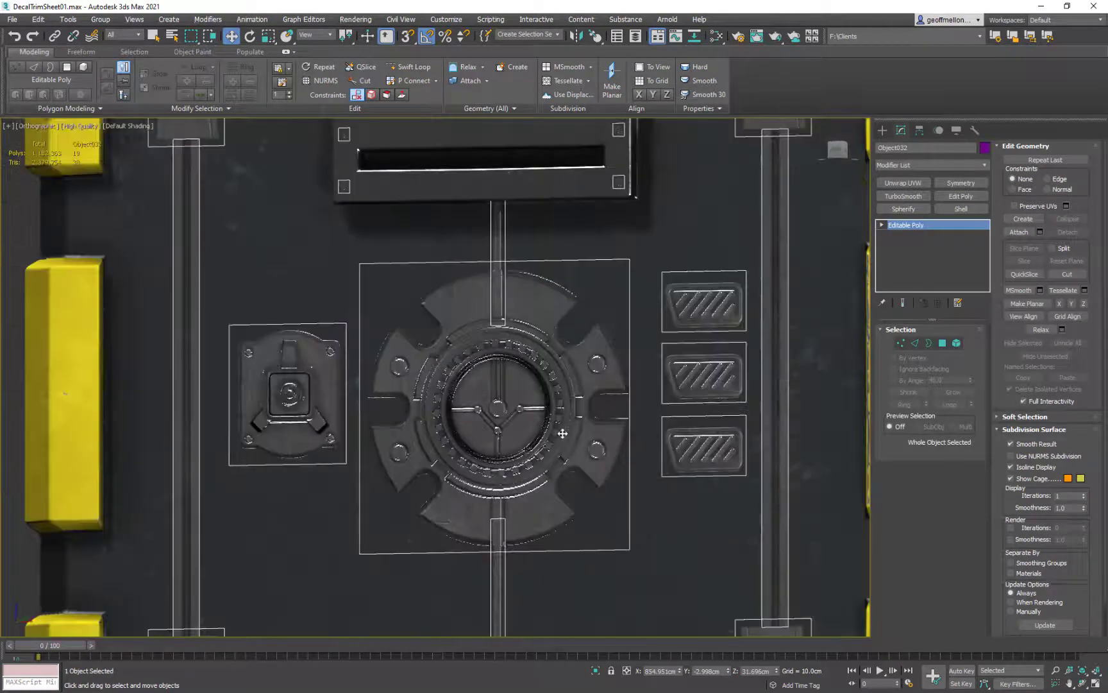
pyautogui.moveTo(548, 550); pyautogui.dragTo(537, 438, button='middle')
pyautogui.click(584, 492)
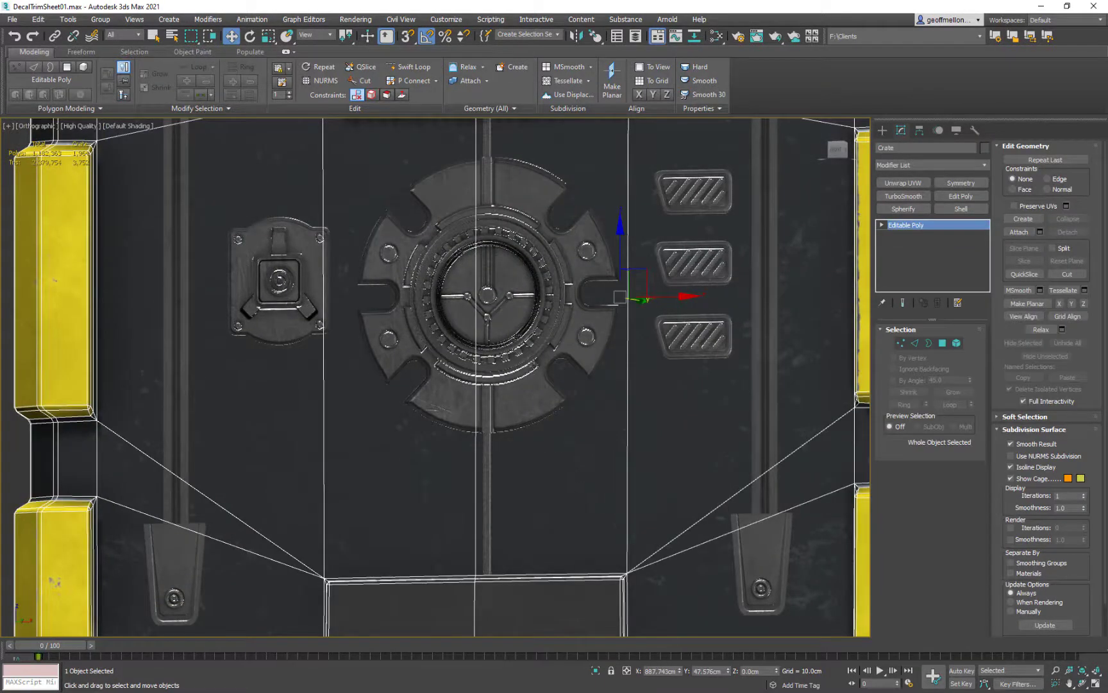
pyautogui.click(542, 406)
# - View the crate through the physical camera and in perspective, and examine the nut decals on its top dome
pyautogui.scroll(-7, 545, 408)
pyautogui.keyDown('alt'); pyautogui.moveTo(609, 403); pyautogui.dragTo(609, 430, button='middle'); pyautogui.keyUp('alt')
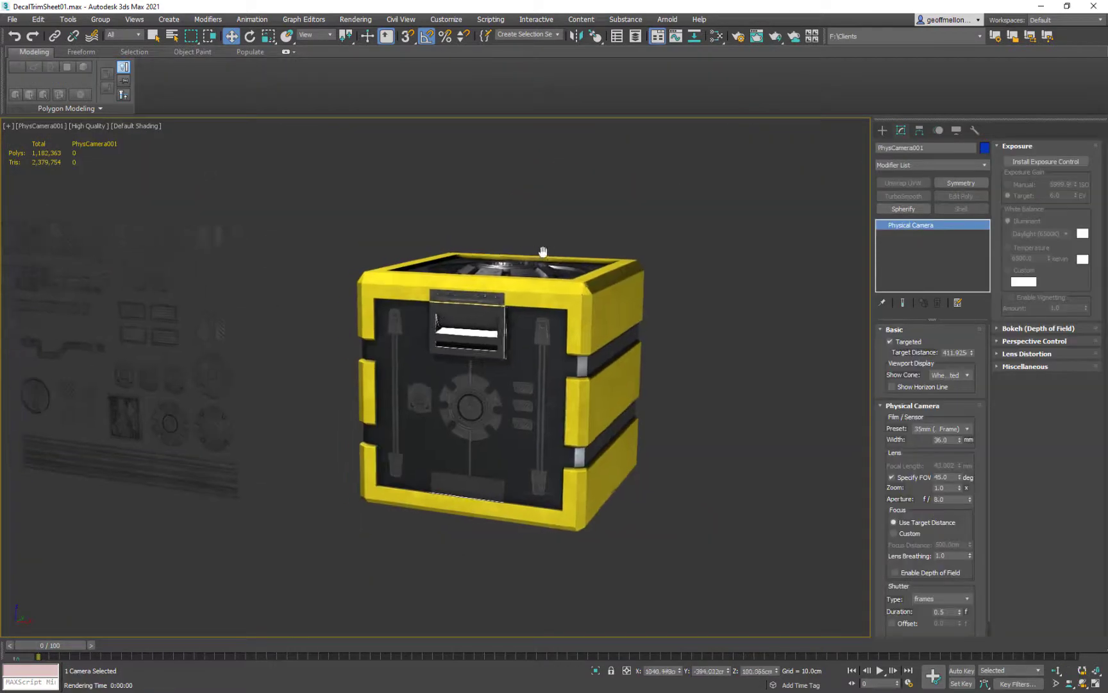
pyautogui.moveTo(541, 250); pyautogui.dragTo(505, 259, button='middle')
pyautogui.click(567, 302)
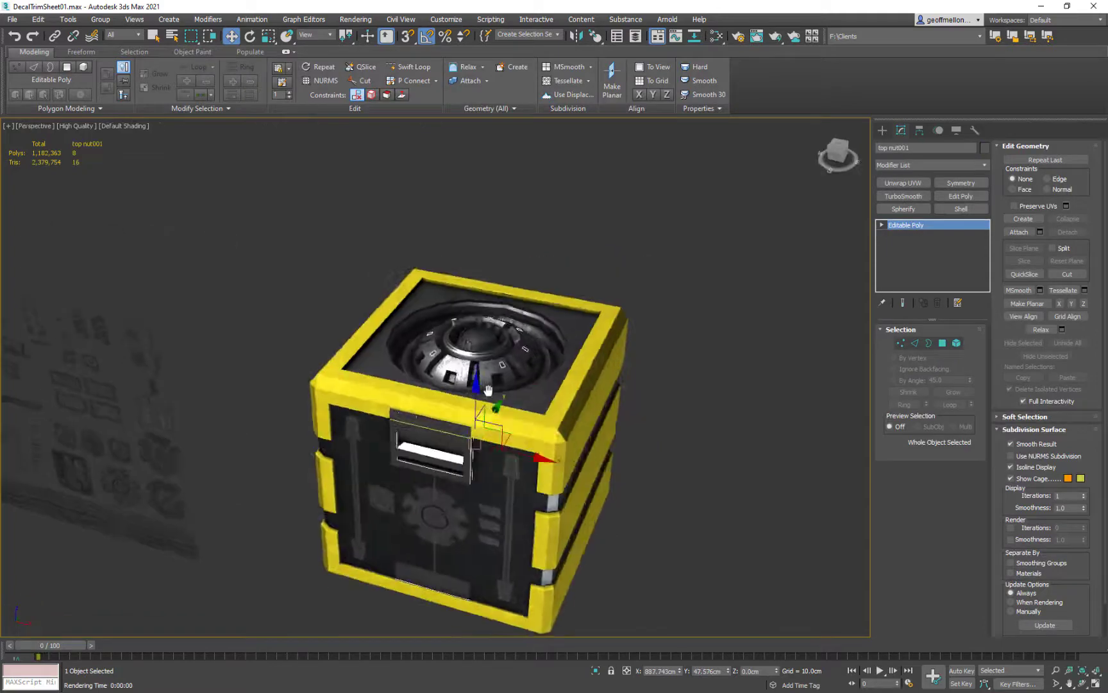
pyautogui.keyDown('alt'); pyautogui.moveTo(495, 408); pyautogui.dragTo(501, 381, button='middle'); pyautogui.keyUp('alt')
pyautogui.scroll(6, 502, 381)
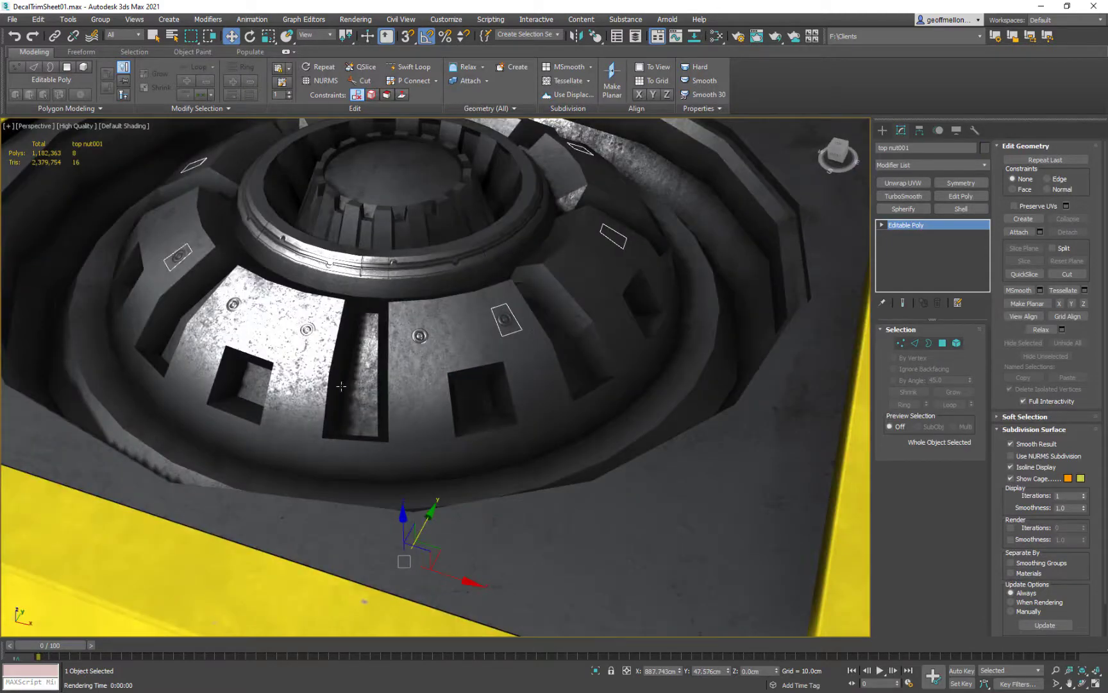
pyautogui.keyDown('alt'); pyautogui.moveTo(341, 386); pyautogui.dragTo(349, 339, button='middle'); pyautogui.keyUp('alt')
pyautogui.scroll(-3, 349, 338)
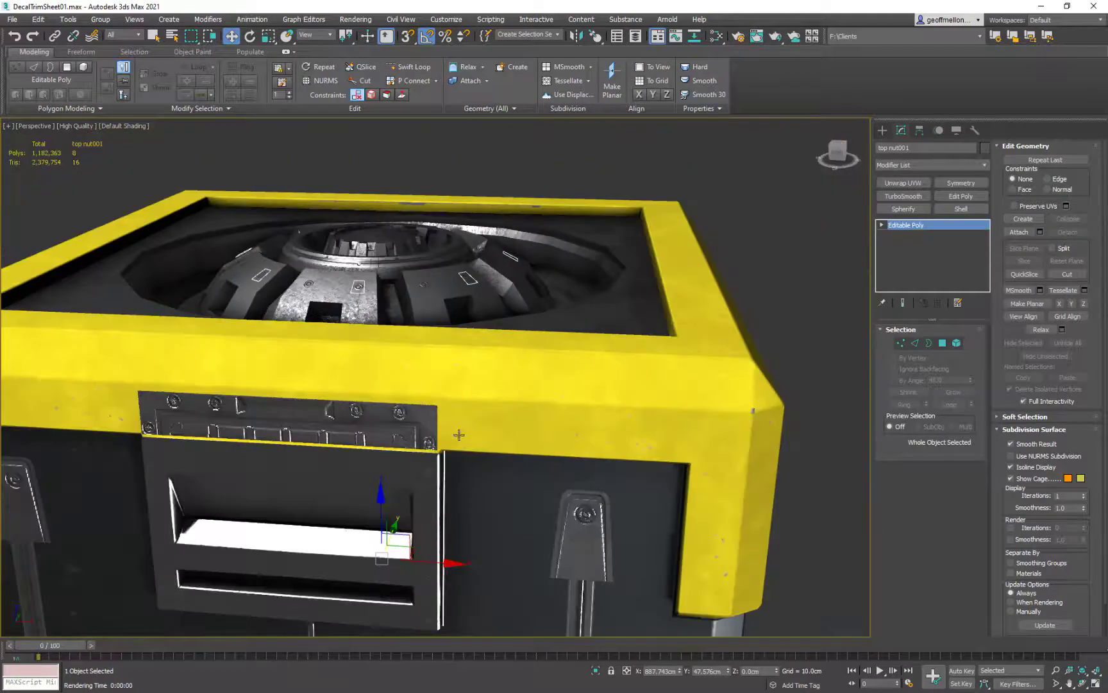
pyautogui.scroll(-3, 459, 435)
pyautogui.keyDown('alt'); pyautogui.moveTo(459, 435); pyautogui.dragTo(505, 382, button='middle'); pyautogui.keyUp('alt')
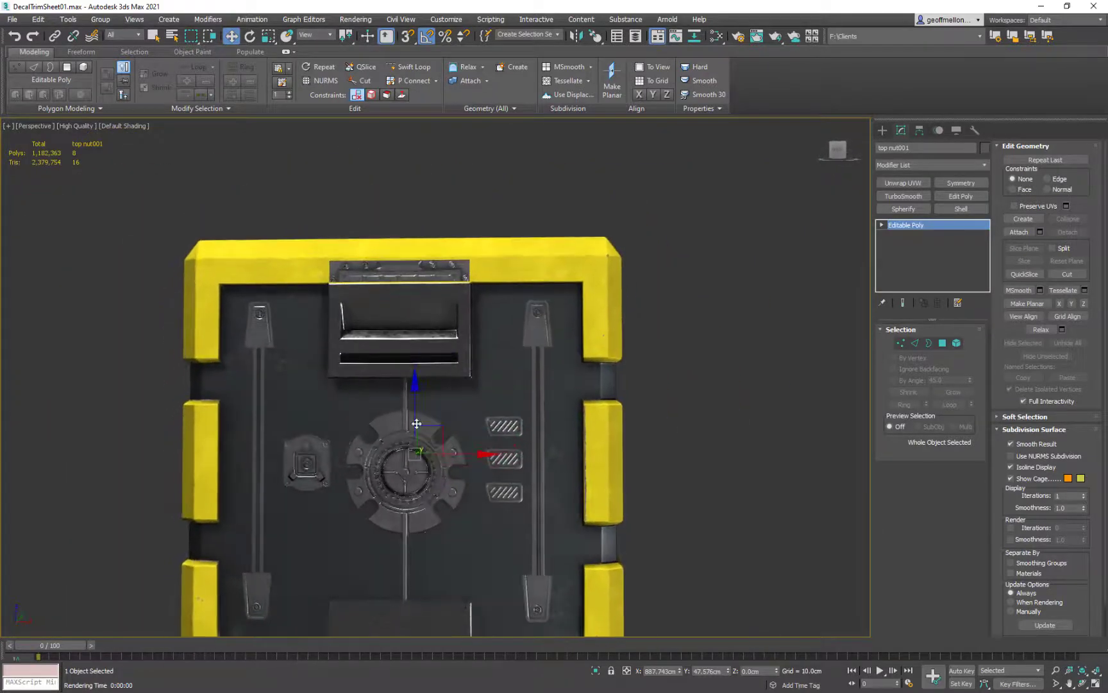
# - Select the crate's front decal object and examine its polygons near and far, alongside the source decal sheet
pyautogui.scroll(-5, 417, 423)
pyautogui.keyDown('alt'); pyautogui.moveTo(417, 424); pyautogui.dragTo(442, 417, button='middle'); pyautogui.keyUp('alt')
pyautogui.click(441, 417)
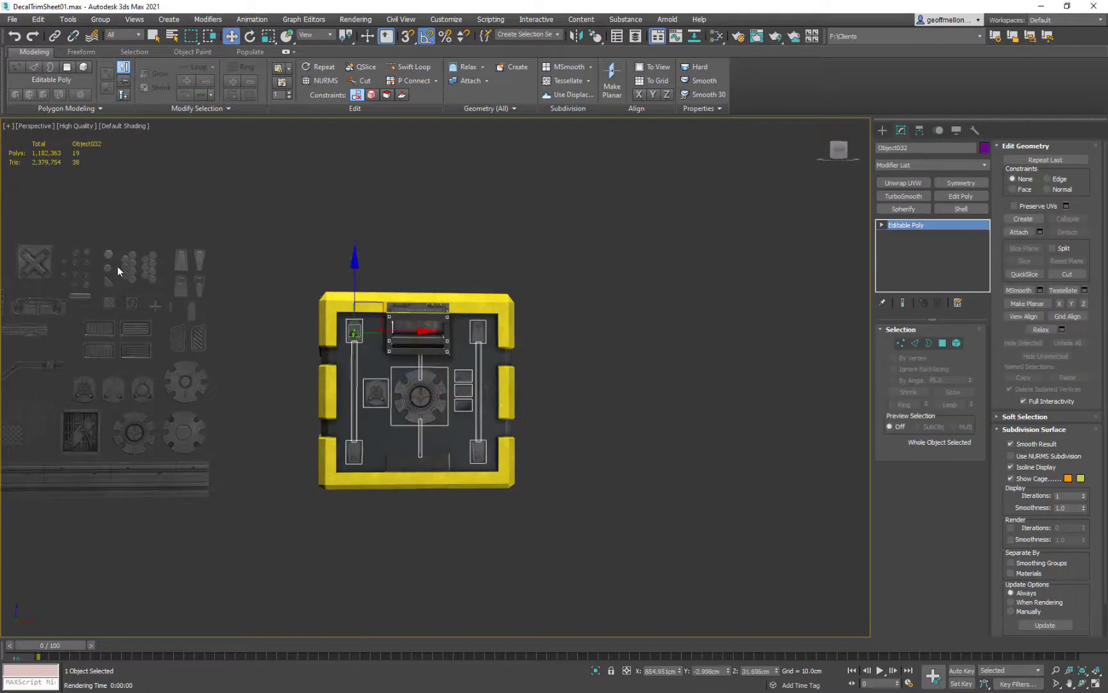
pyautogui.keyDown('alt'); pyautogui.moveTo(336, 459); pyautogui.dragTo(335, 463, button='middle'); pyautogui.keyUp('alt')
pyautogui.moveTo(330, 397); pyautogui.dragTo(356, 412, button='middle')
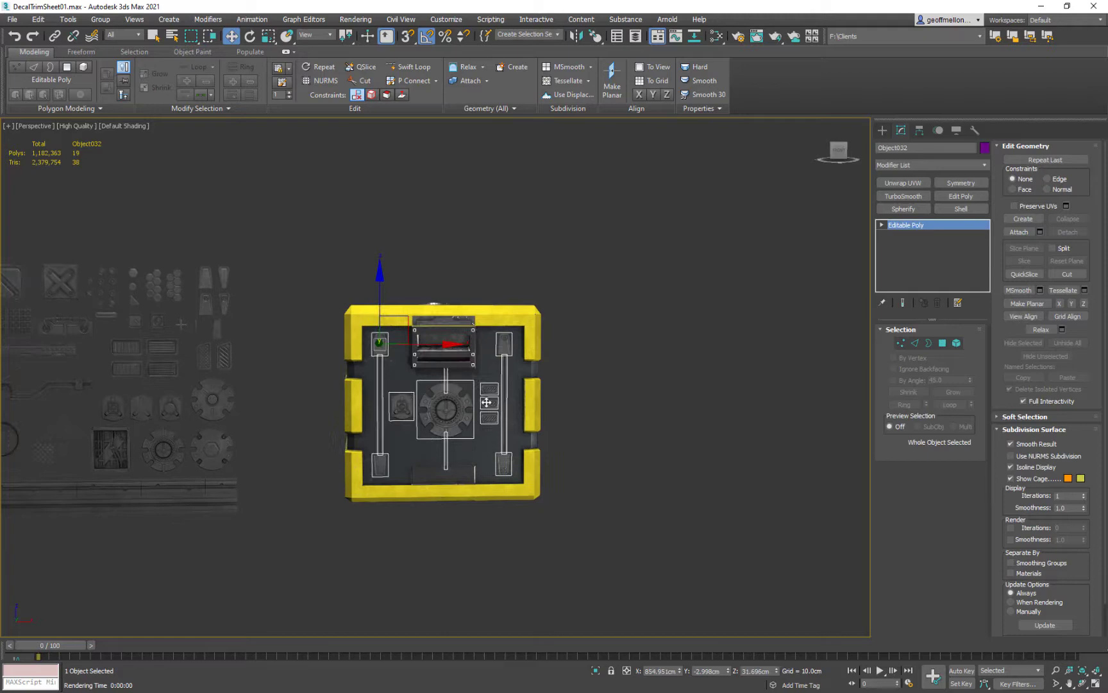
pyautogui.scroll(6, 477, 401)
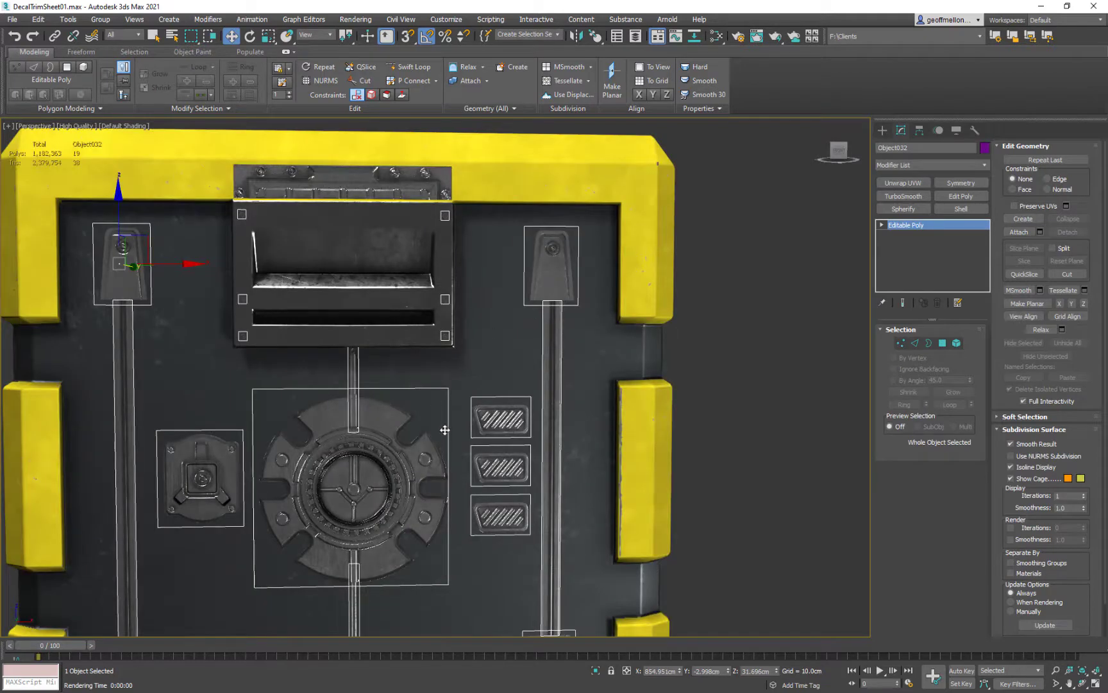
pyautogui.scroll(-10, 445, 430)
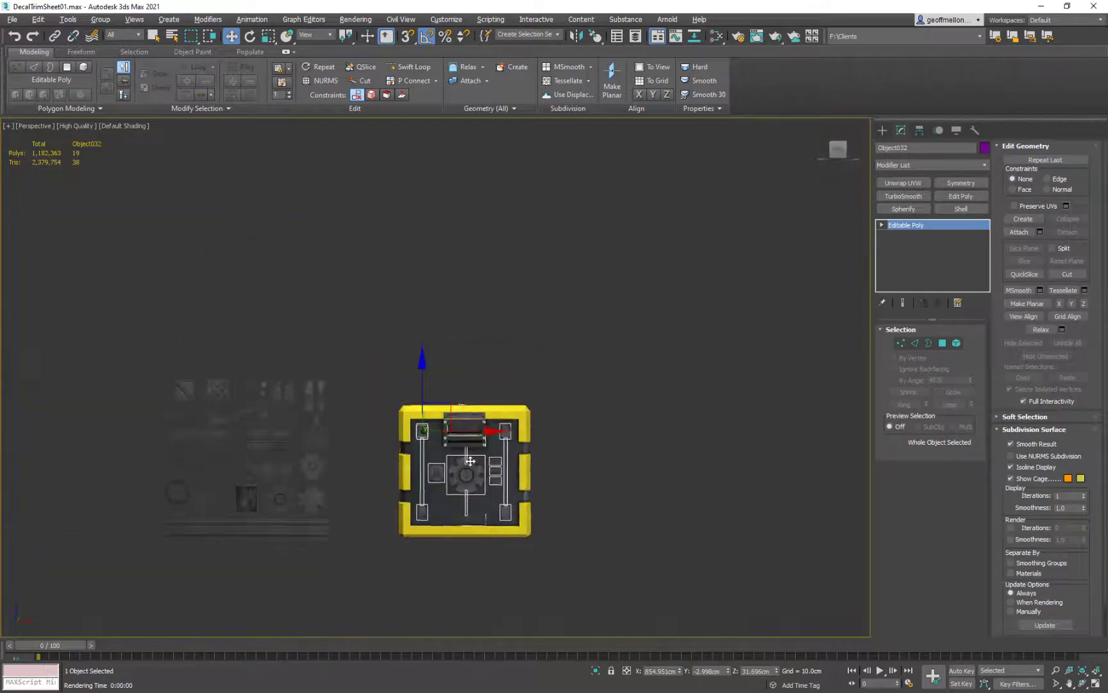
pyautogui.scroll(6, 477, 436)
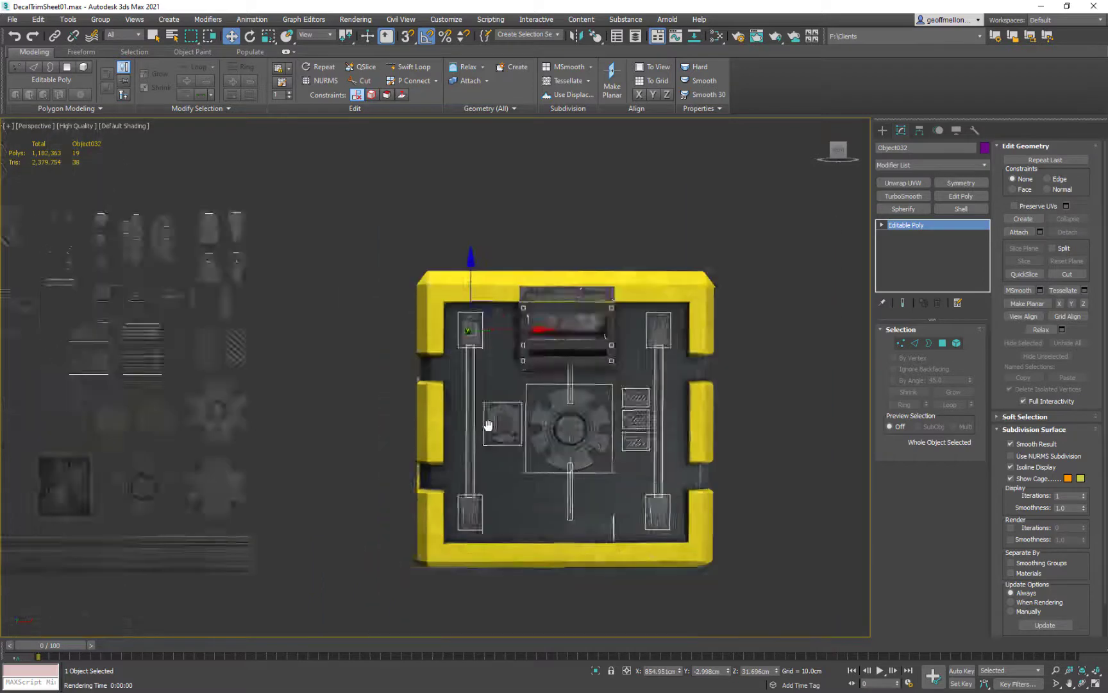
pyautogui.scroll(-3, 488, 424)
pyautogui.keyDown('alt'); pyautogui.moveTo(327, 443); pyautogui.dragTo(281, 409, button='middle'); pyautogui.keyUp('alt')
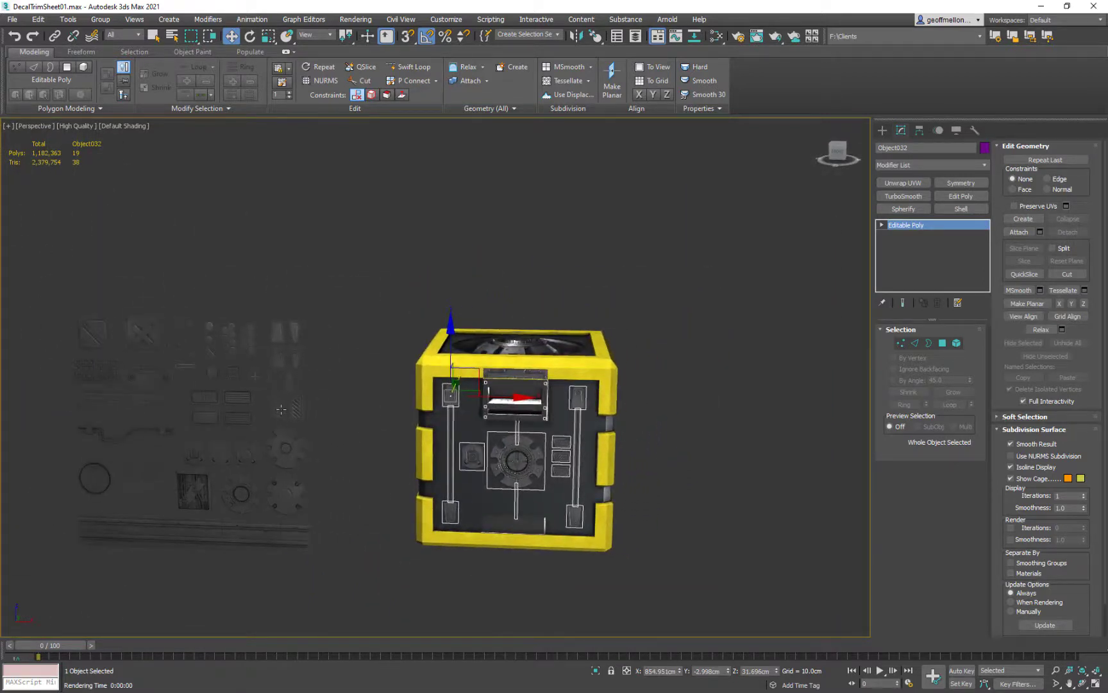
# - Select the decal sheet and examine its source decals up close against those on the crate's front
pyautogui.click(280, 409)
pyautogui.moveTo(365, 468)
pyautogui.keyDown('alt'); pyautogui.mouseDown(button='middle')
pyautogui.moveTo(385, 424)
pyautogui.moveTo(363, 464)
pyautogui.mouseUp(button='middle'); pyautogui.keyUp('alt')
pyautogui.scroll(5, 470, 420)
pyautogui.moveTo(625, 436); pyautogui.dragTo(438, 566, button='middle')
pyautogui.scroll(-5, 529, 474)
pyautogui.keyDown('alt'); pyautogui.moveTo(530, 475); pyautogui.dragTo(617, 434, button='middle'); pyautogui.keyUp('alt')
pyautogui.scroll(-5, 358, 426)
pyautogui.moveTo(267, 421); pyautogui.dragTo(406, 396, button='middle')
pyautogui.scroll(4, 404, 395)
pyautogui.moveTo(446, 469); pyautogui.dragTo(238, 331, button='middle')
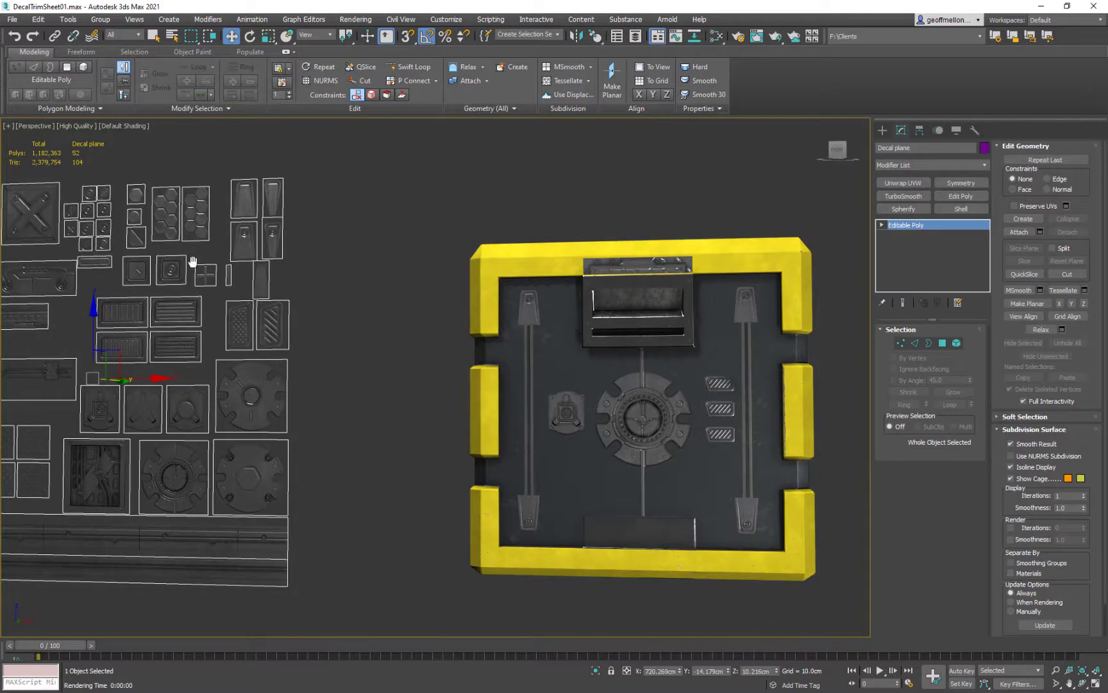
pyautogui.scroll(5, 192, 261)
pyautogui.scroll(-2, 357, 388)
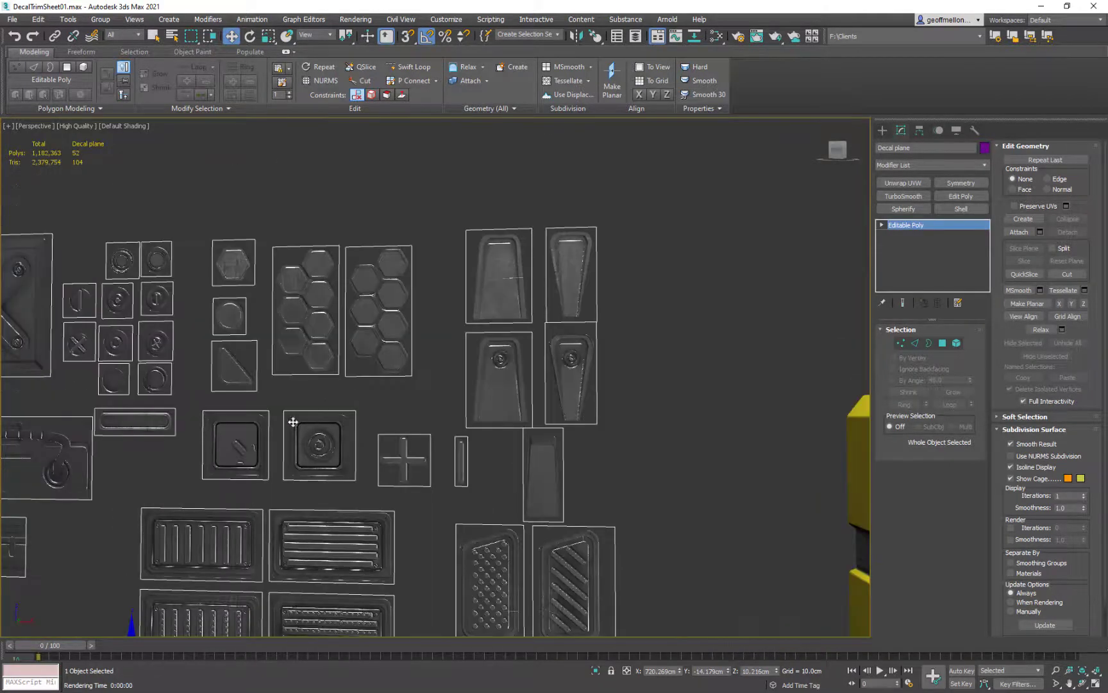
# - Clone the square-grid decal polygon from the decal sheet to a new object placed beside the crate
pyautogui.moveTo(247, 447); pyautogui.dragTo(274, 321, button='middle')
pyautogui.scroll(-3, 275, 322)
pyautogui.moveTo(641, 485); pyautogui.dragTo(686, 462, button='middle')
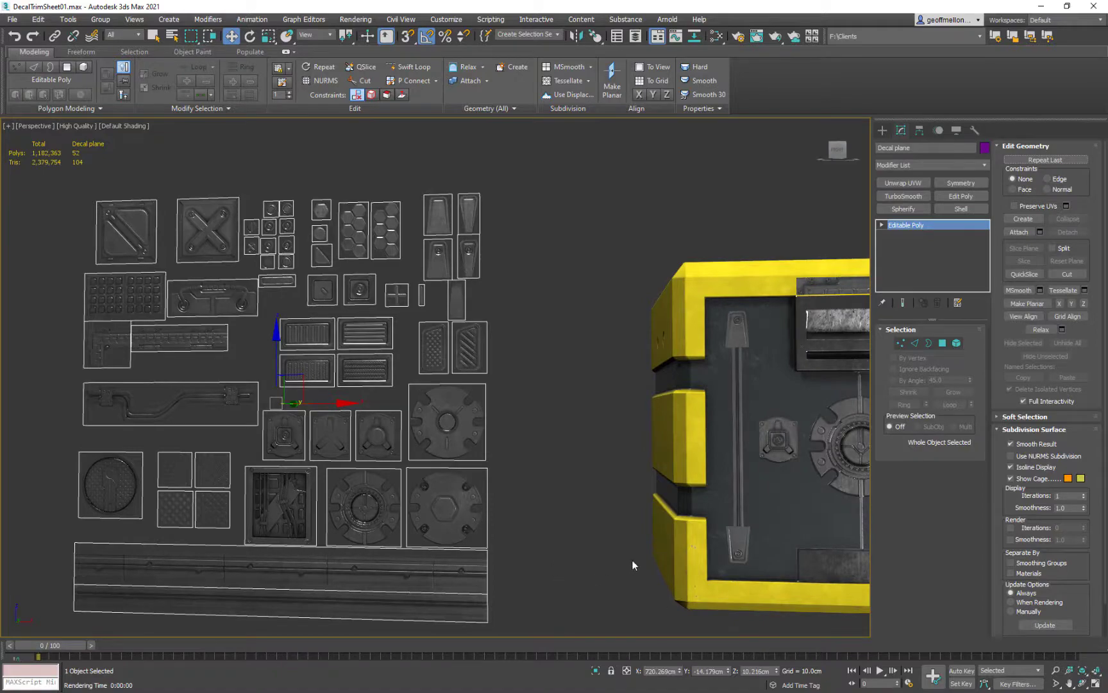
pyautogui.moveTo(725, 545); pyautogui.dragTo(648, 492, button='middle')
pyautogui.moveTo(161, 424); pyautogui.dragTo(186, 425, button='middle')
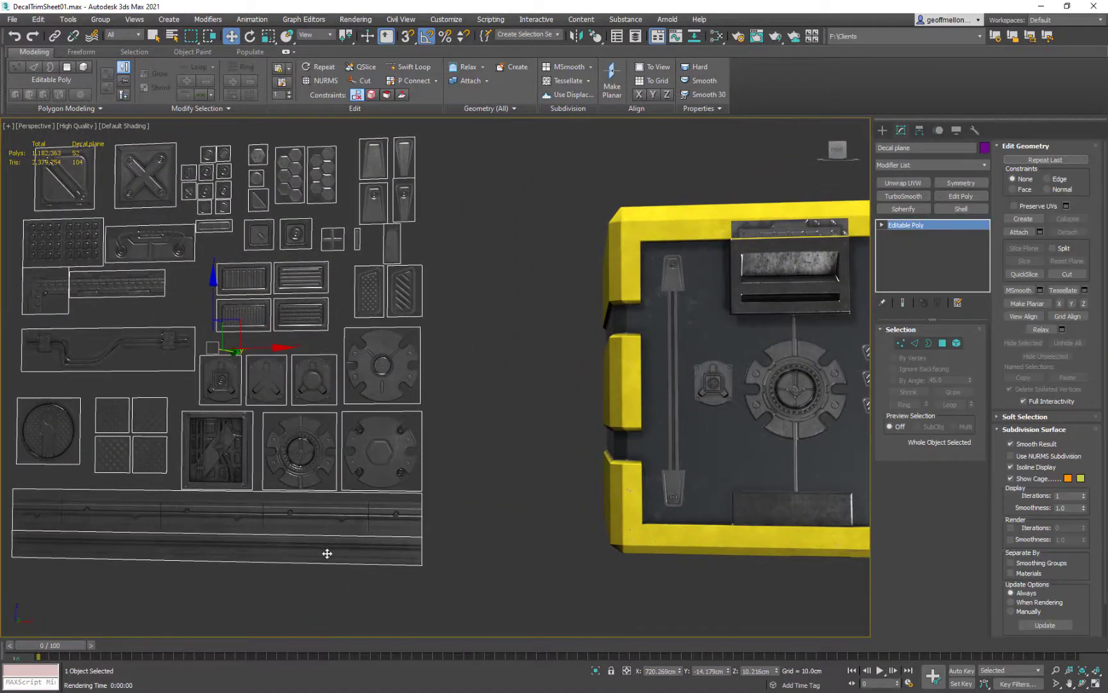
pyautogui.moveTo(409, 555); pyautogui.dragTo(436, 601, button='middle')
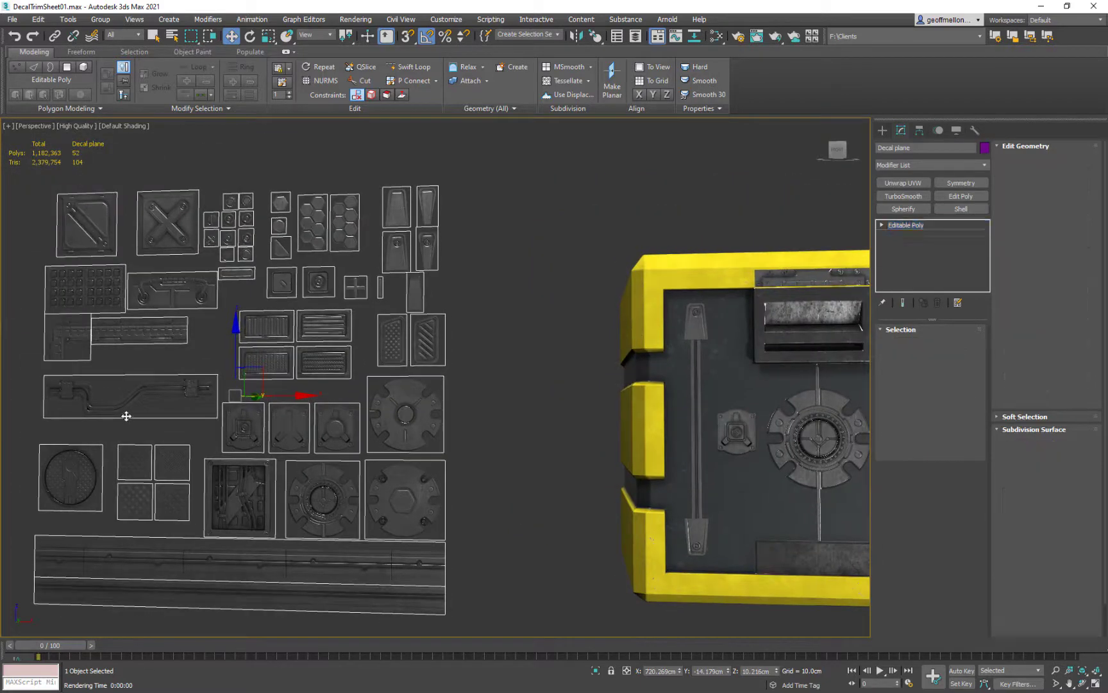
pyautogui.press('5')
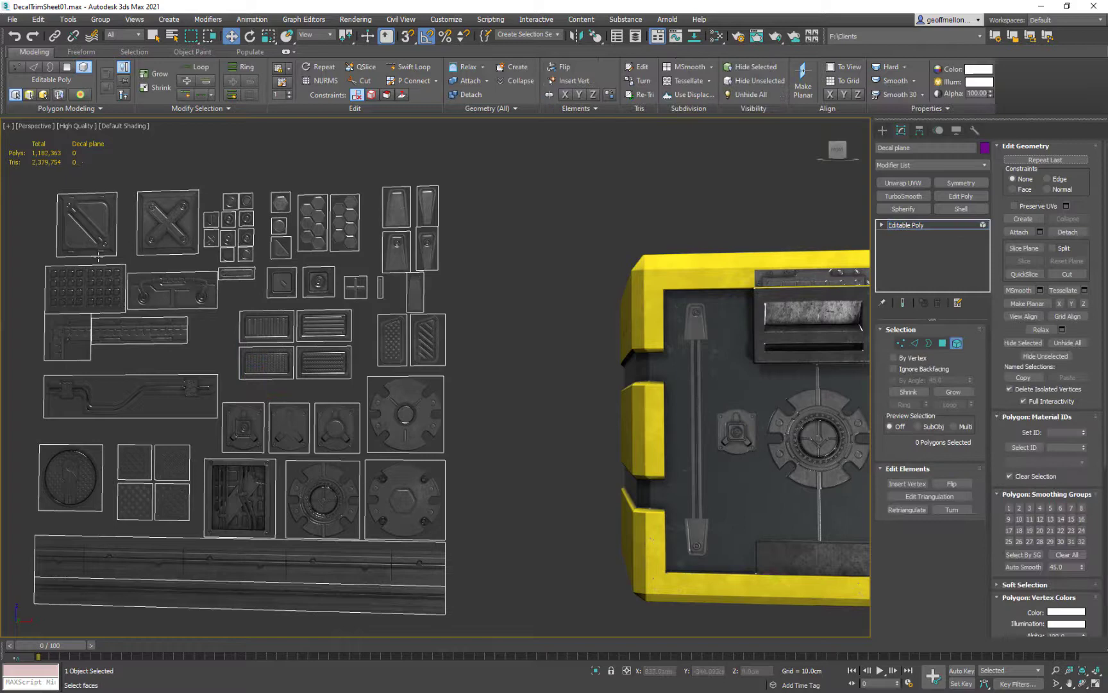
pyautogui.click(91, 290)
pyautogui.moveTo(215, 358); pyautogui.dragTo(191, 342, button='middle')
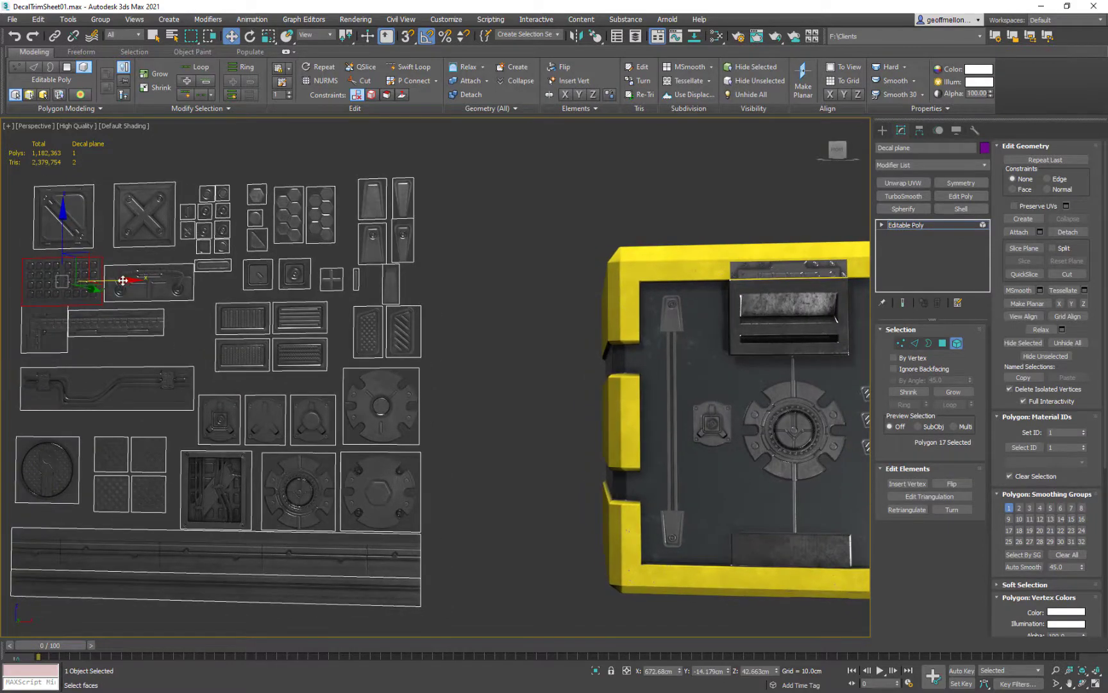
pyautogui.keyDown('shift'); pyautogui.moveTo(106, 281); pyautogui.dragTo(561, 327); pyautogui.keyUp('shift')
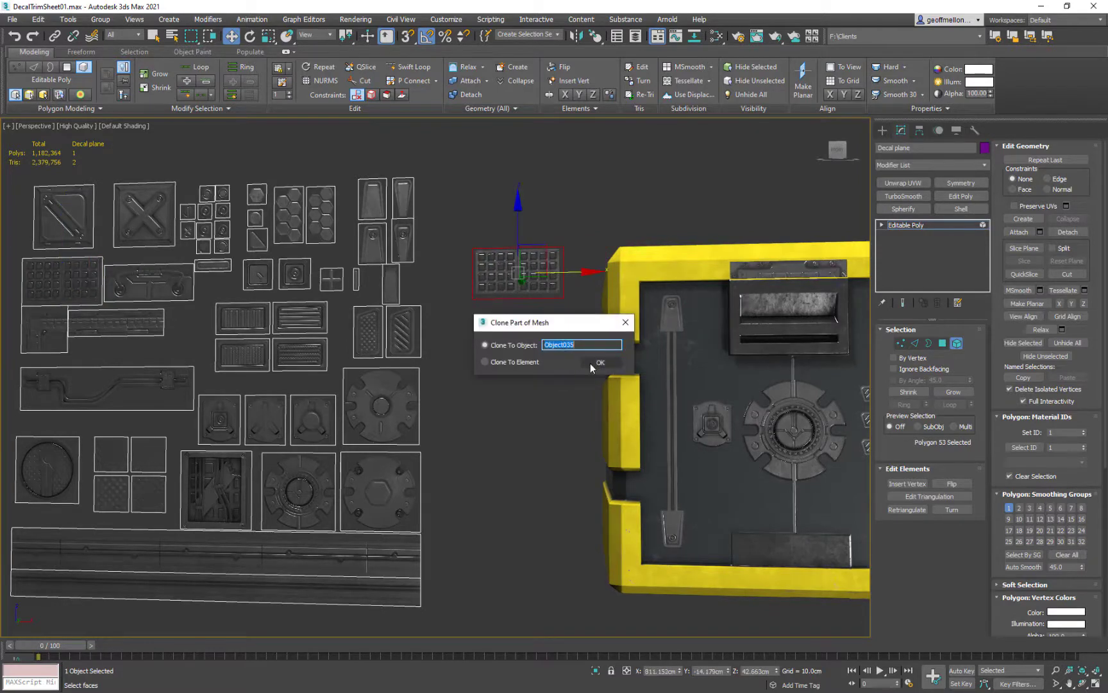
pyautogui.click(599, 362)
pyautogui.moveTo(661, 382)
pyautogui.mouseDown(button='middle')
pyautogui.moveTo(507, 367)
pyautogui.moveTo(551, 368)
pyautogui.mouseUp(button='middle')
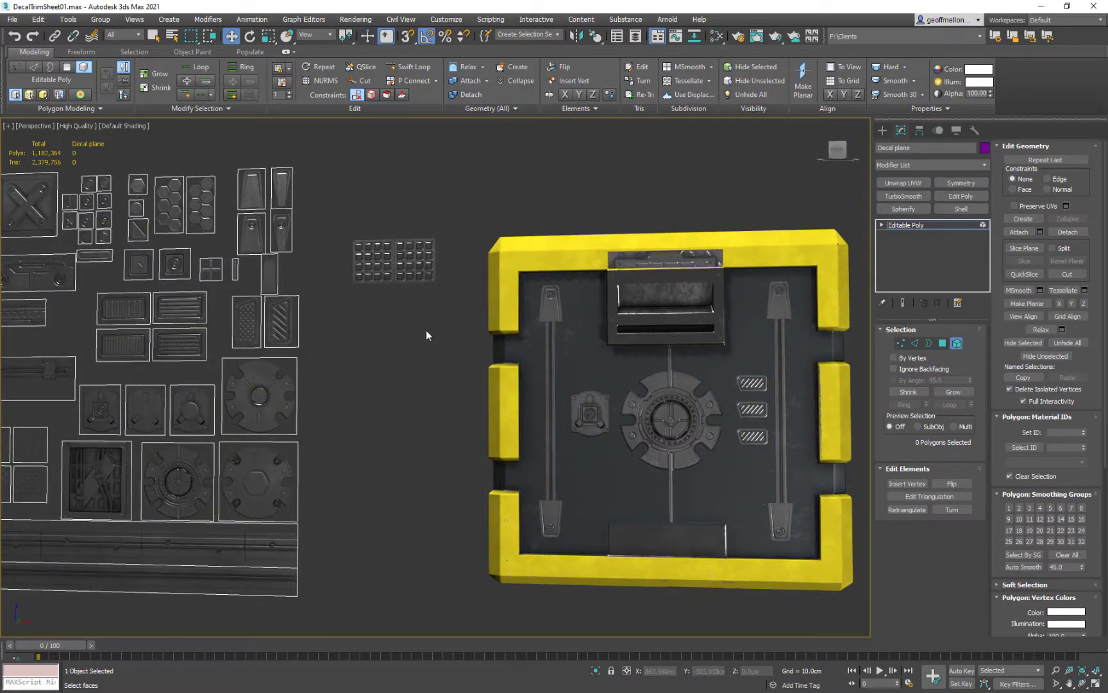
pyautogui.click(956, 343)
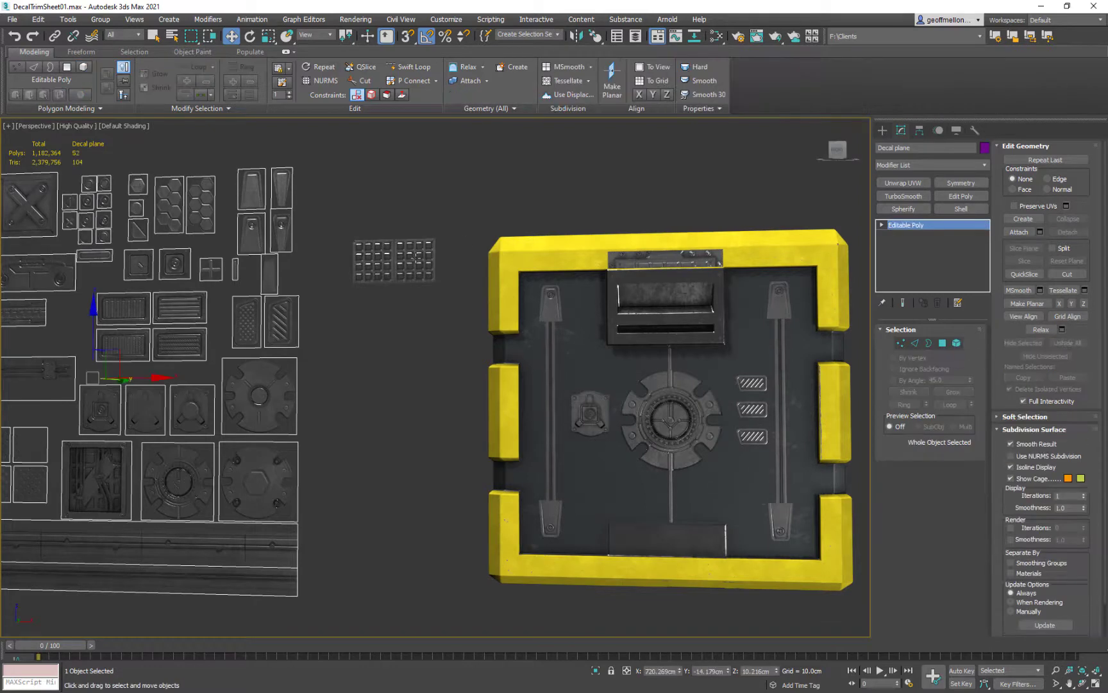
# - Center the cloned grid decal's pivot to the object and reset its XForm
pyautogui.click(414, 258)
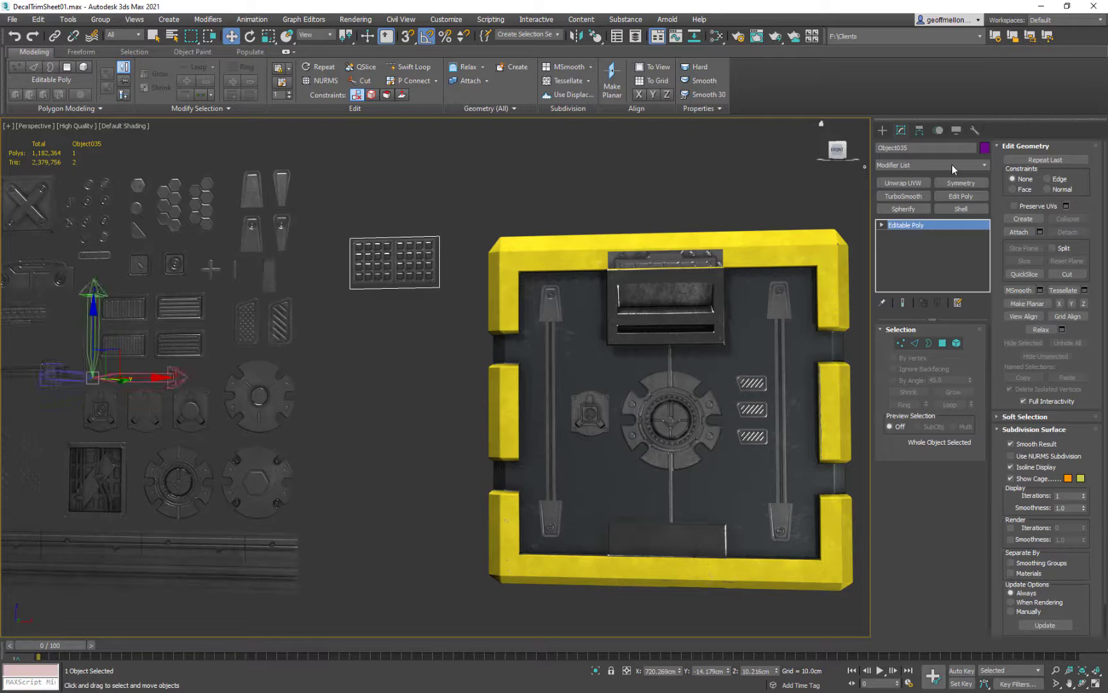
pyautogui.click(921, 131)
pyautogui.click(930, 211)
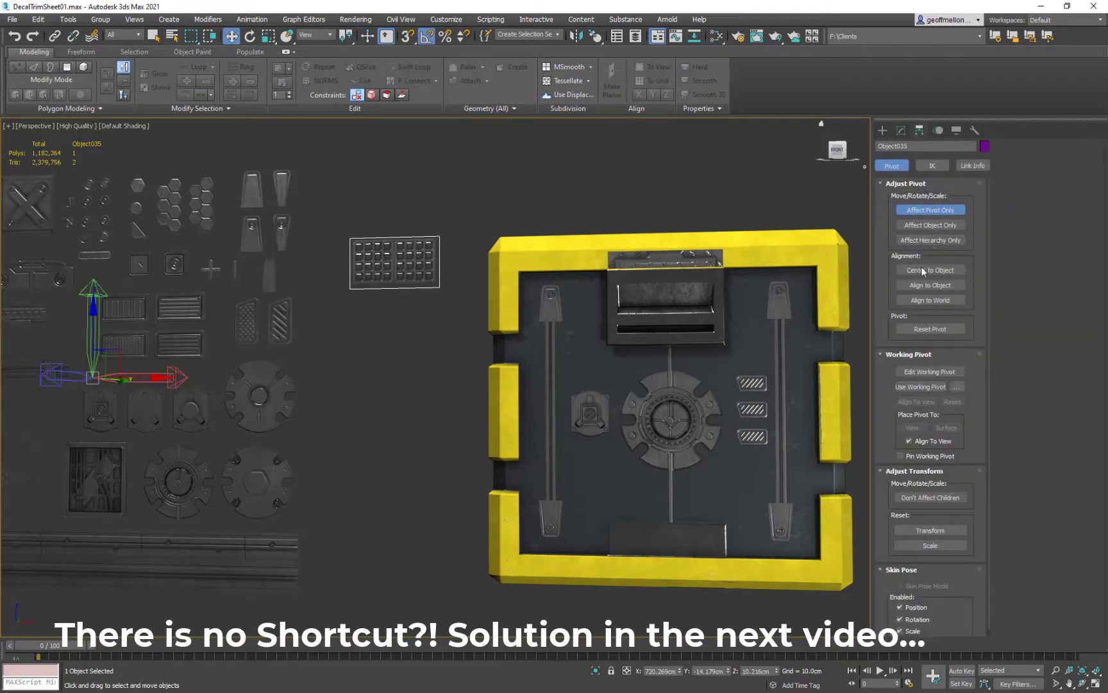
pyautogui.click(922, 270)
pyautogui.rightClick(727, 185)
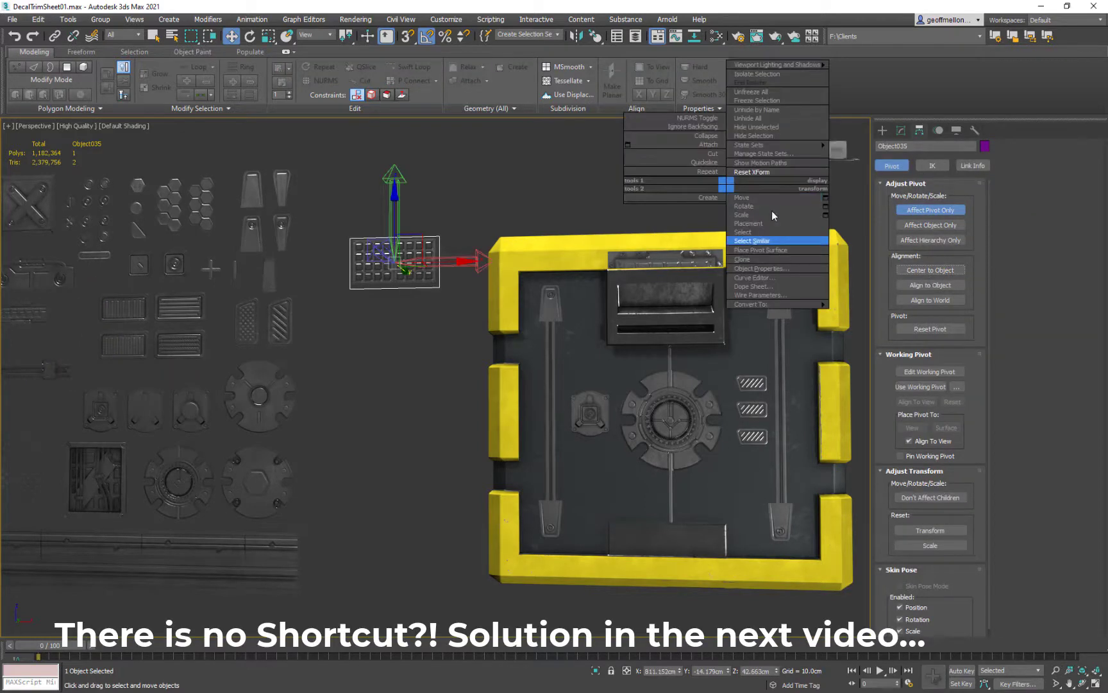
pyautogui.click(768, 172)
pyautogui.click(930, 211)
# - Move the grid decal onto the recessed plate at the bottom of the crate's front, just above its surface
pyautogui.moveTo(650, 216); pyautogui.dragTo(527, 201, button='middle')
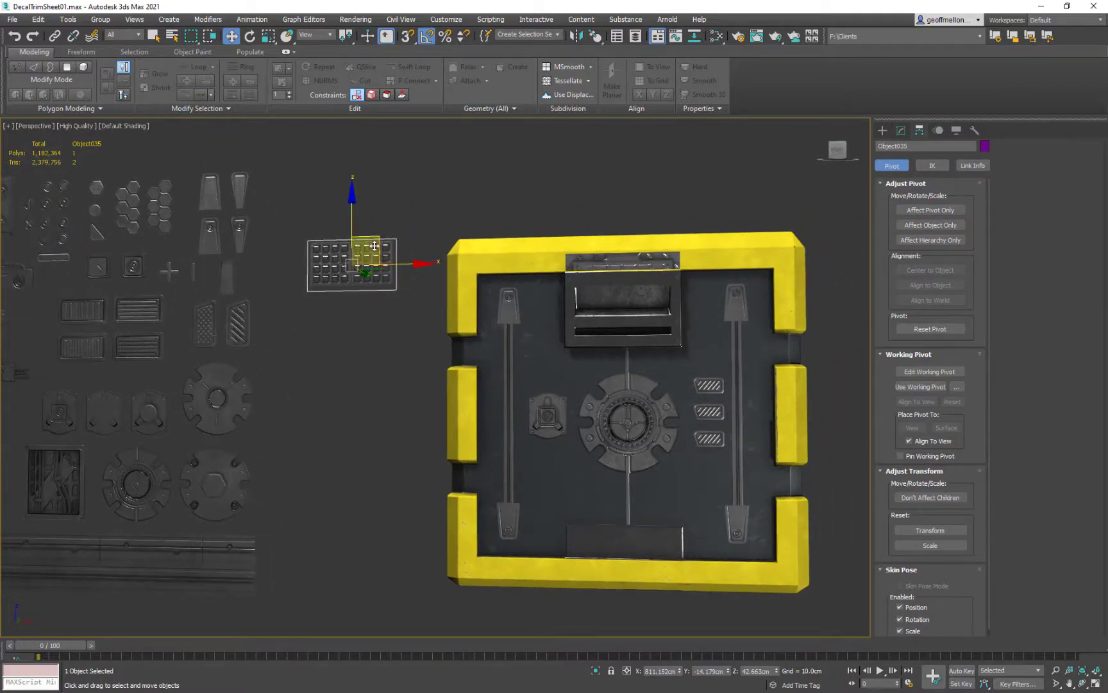
pyautogui.moveTo(376, 246); pyautogui.dragTo(643, 504)
pyautogui.moveTo(643, 504)
pyautogui.keyDown('alt'); pyautogui.mouseDown(button='middle')
pyautogui.moveTo(653, 506)
pyautogui.moveTo(625, 505)
pyautogui.mouseUp(button='middle'); pyautogui.keyUp('alt')
pyautogui.moveTo(625, 505); pyautogui.dragTo(673, 469, button='middle')
pyautogui.scroll(5, 647, 451)
pyautogui.keyDown('alt'); pyautogui.moveTo(561, 406); pyautogui.dragTo(646, 450, button='middle'); pyautogui.keyUp('alt')
pyautogui.moveTo(646, 450); pyautogui.dragTo(544, 423)
pyautogui.keyDown('alt'); pyautogui.moveTo(700, 472); pyautogui.dragTo(605, 432, button='middle'); pyautogui.keyUp('alt')
pyautogui.moveTo(605, 431); pyautogui.dragTo(557, 434, button='middle')
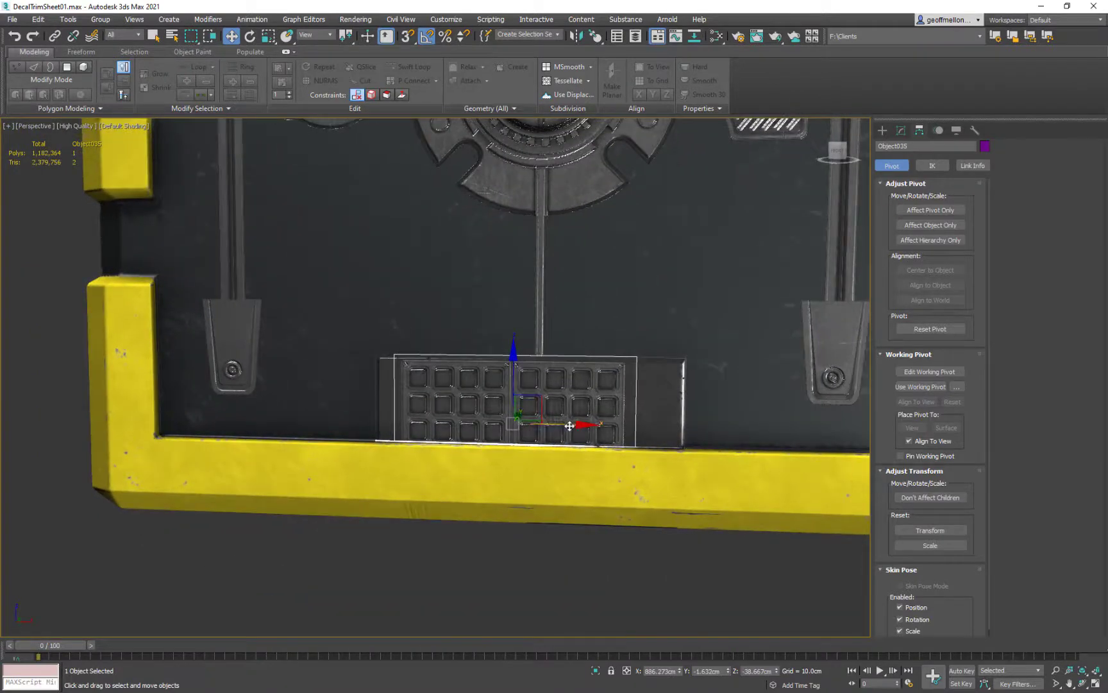
# - Scale the grid decal down uniformly to the plate's height and position it at the plate's left end
pyautogui.moveTo(569, 425); pyautogui.dragTo(474, 420)
pyautogui.press('r')
pyautogui.press('w')
pyautogui.press('r')
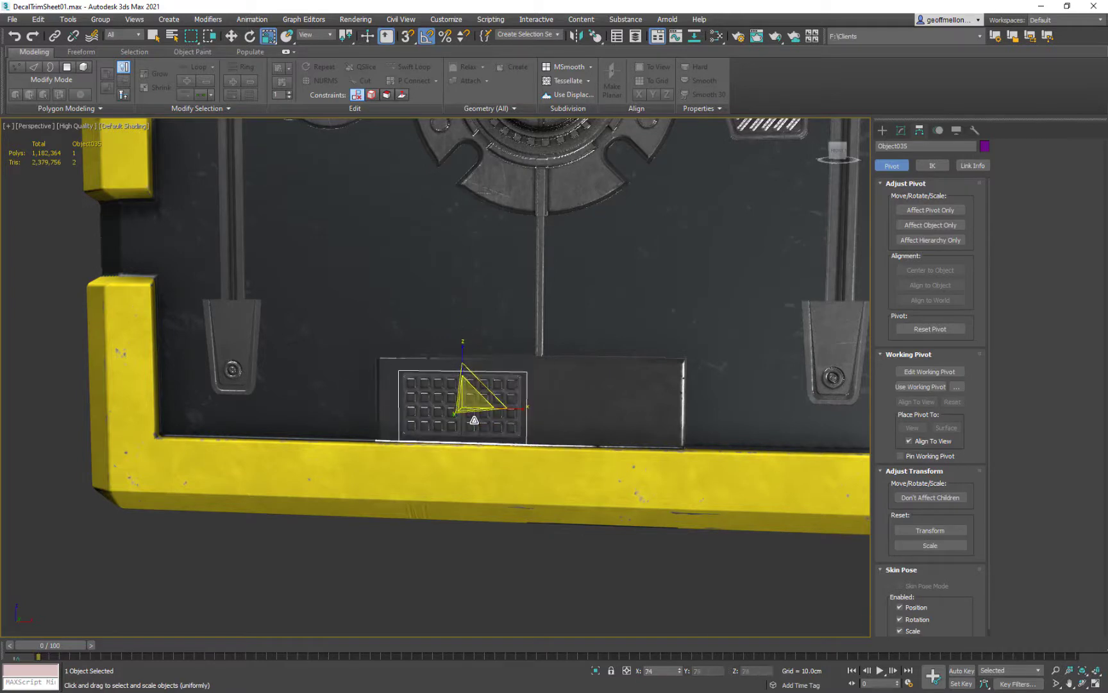
pyautogui.press('w')
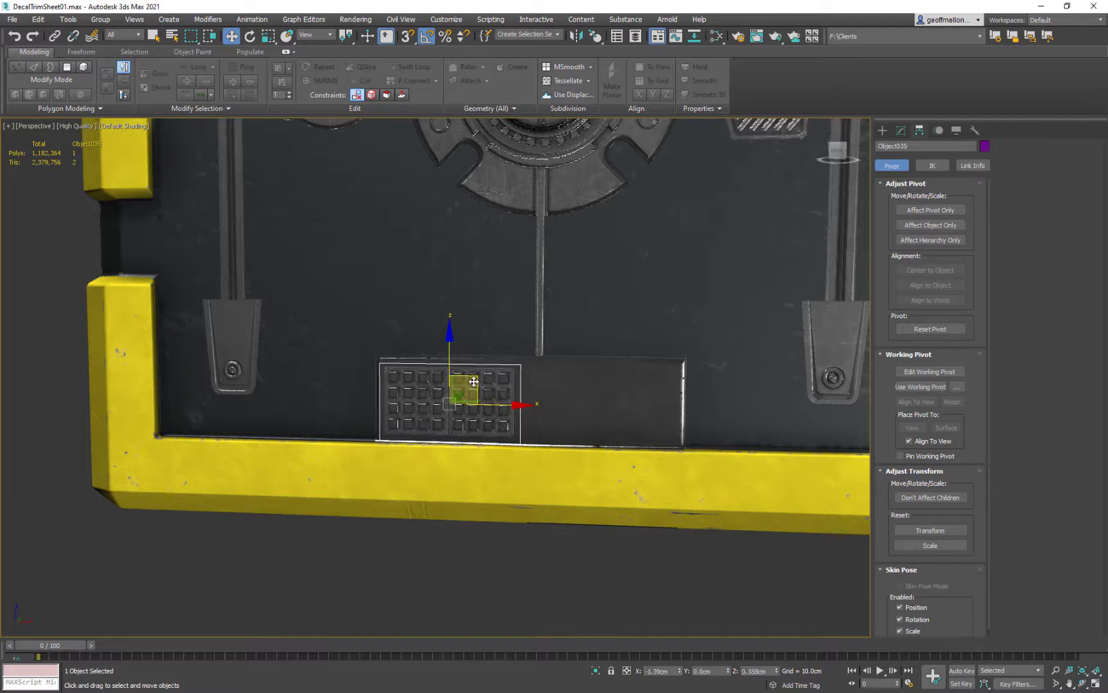
pyautogui.moveTo(474, 381); pyautogui.dragTo(584, 313, button='middle')
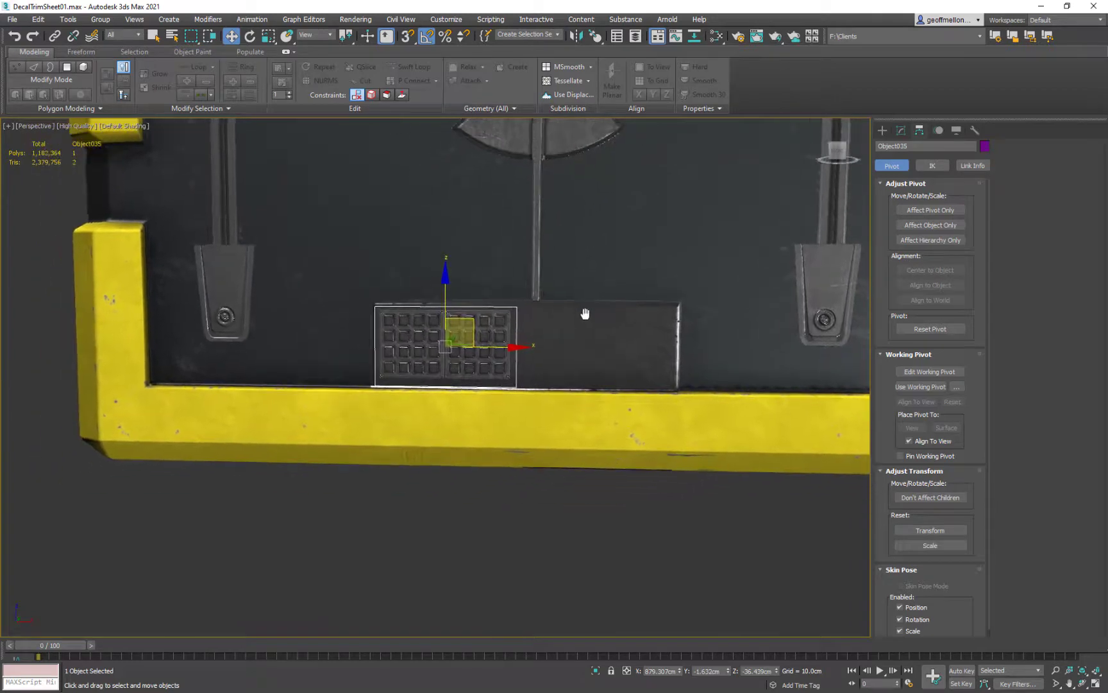
# - With Preserve UVs enabled, move the grid decal's right edge inward to crop it to four columns of squares
pyautogui.click(902, 132)
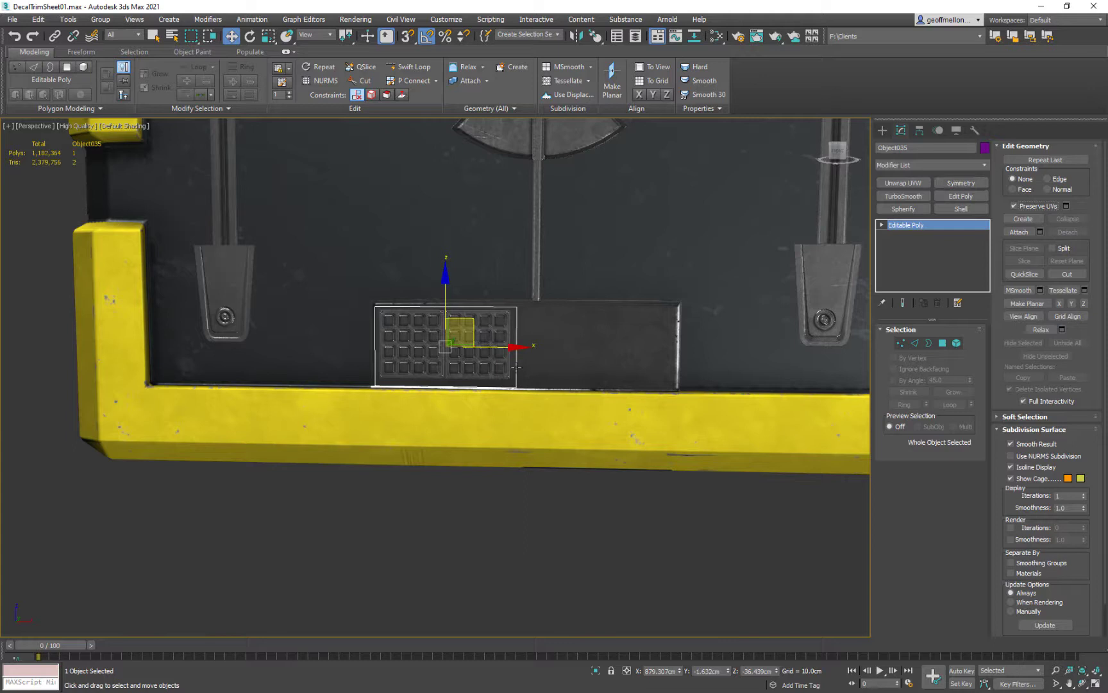
pyautogui.press('2')
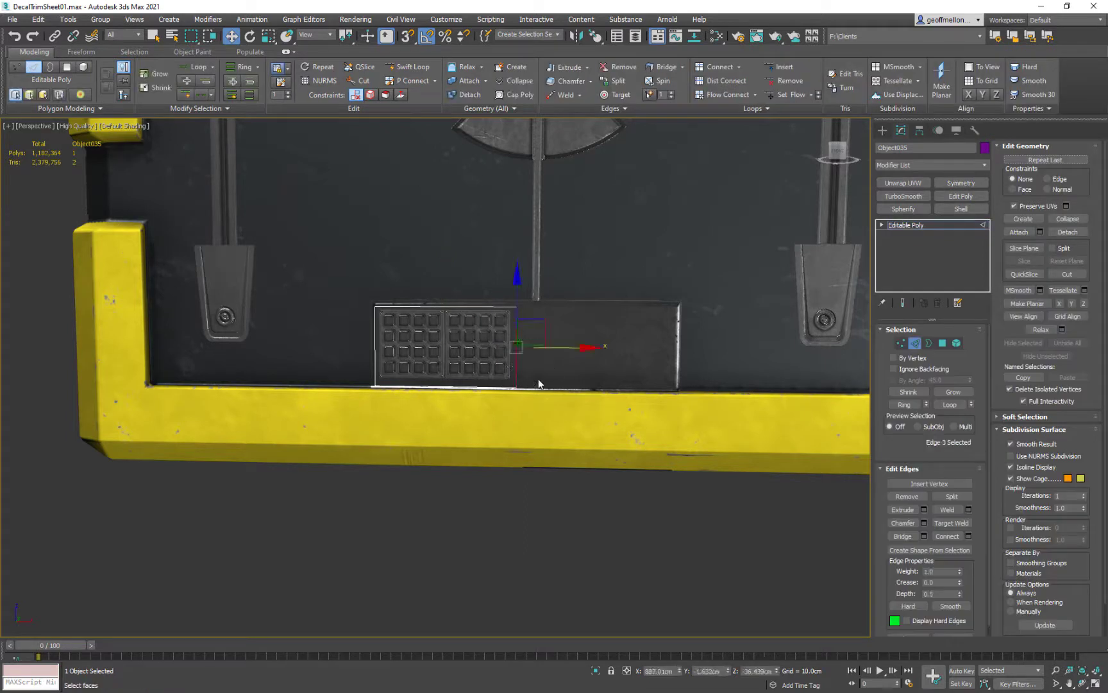
pyautogui.moveTo(581, 347); pyautogui.dragTo(441, 346)
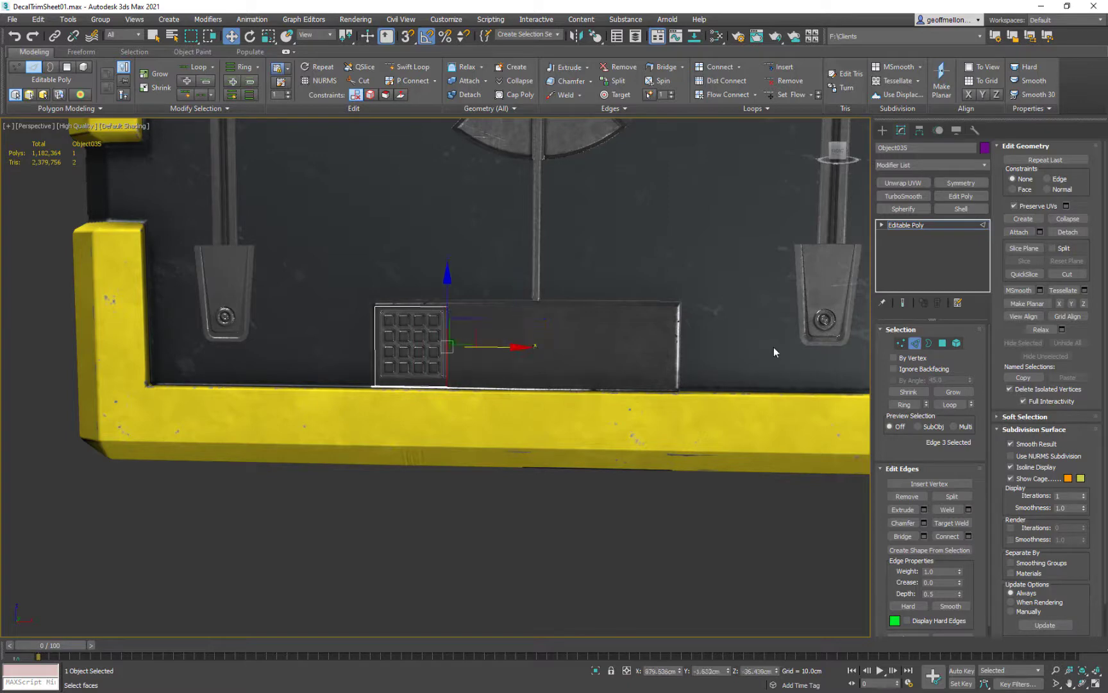
pyautogui.press('z')
pyautogui.moveTo(458, 391); pyautogui.dragTo(449, 397)
pyautogui.moveTo(601, 346); pyautogui.dragTo(651, 289, button='middle')
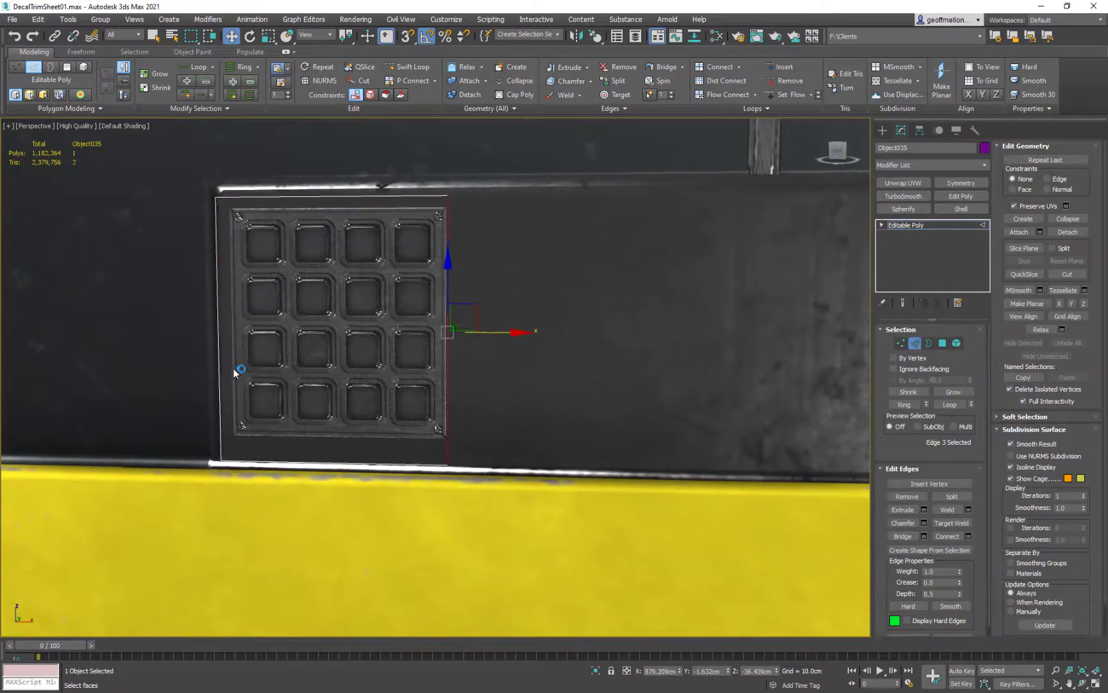
# - Pull the grid decal's left, top and bottom edges inward to trim it closely around the four-by-four grid
pyautogui.click(218, 361)
pyautogui.moveTo(274, 334); pyautogui.dragTo(287, 331)
pyautogui.click(351, 194)
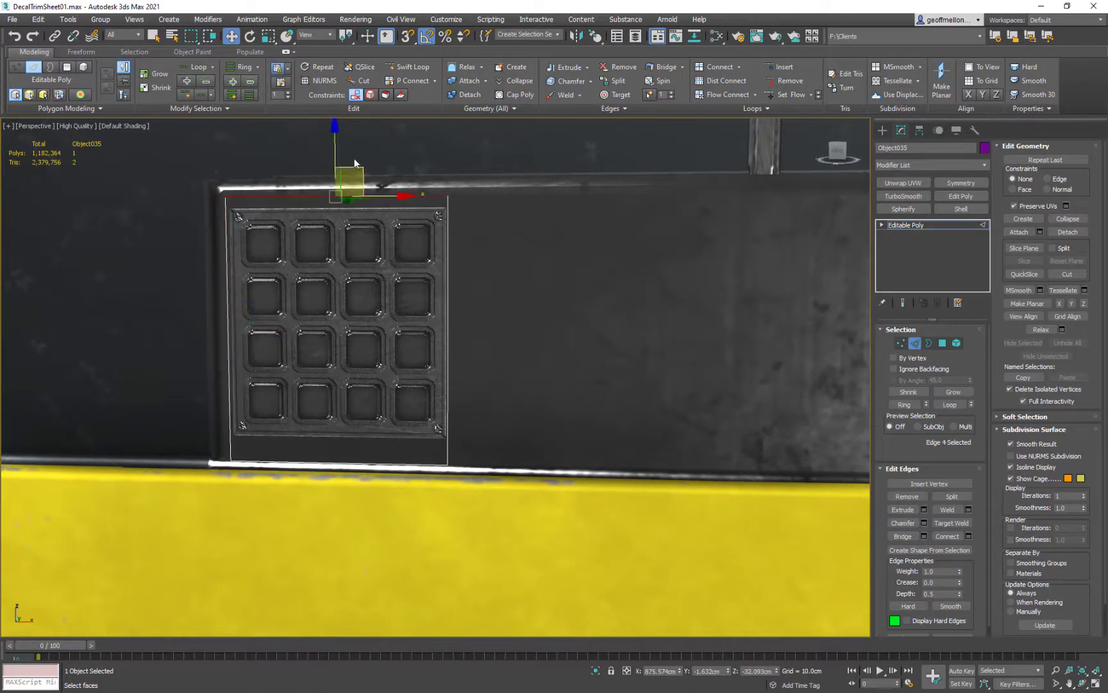
pyautogui.moveTo(334, 143); pyautogui.dragTo(335, 154)
pyautogui.click(355, 466)
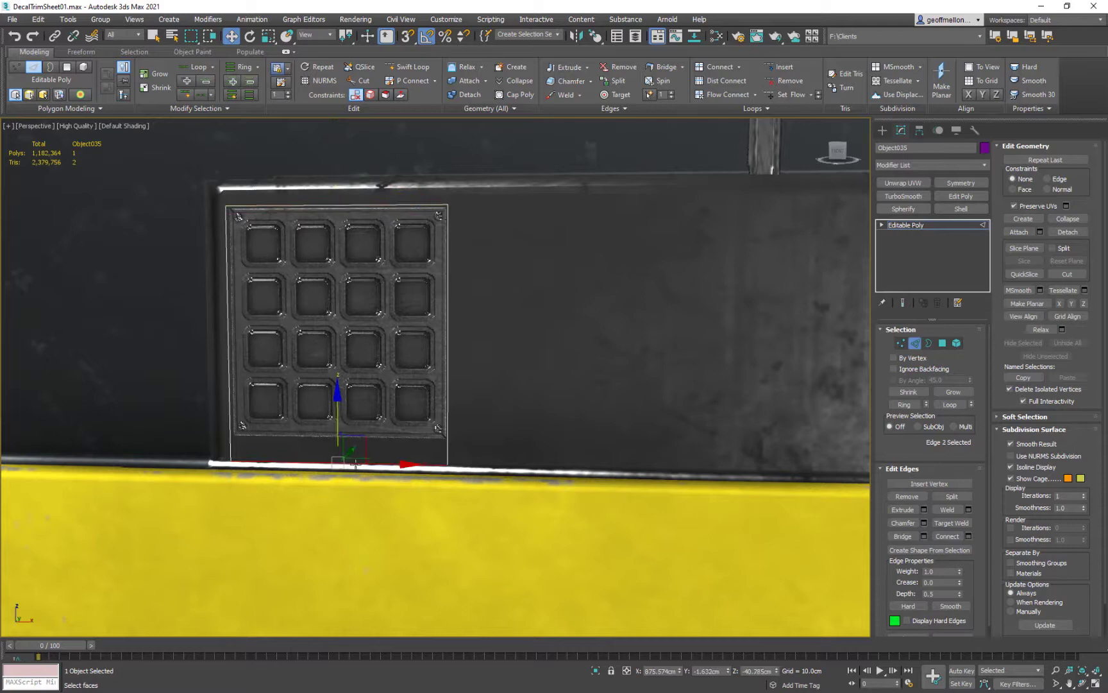
pyautogui.moveTo(339, 408); pyautogui.dragTo(338, 400)
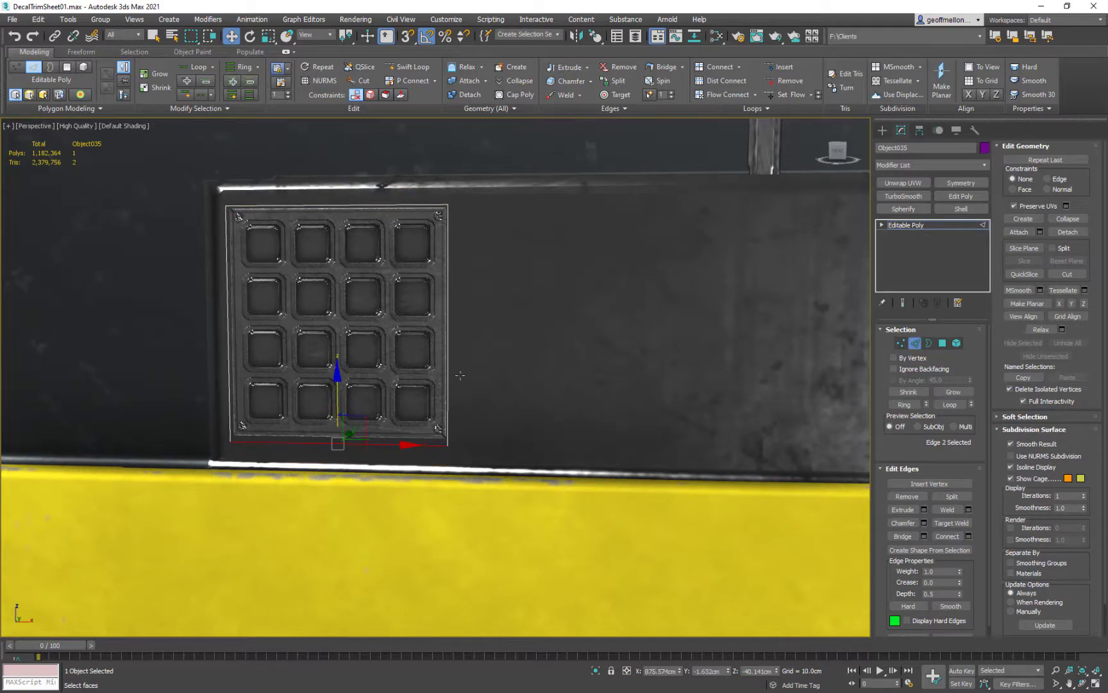
pyautogui.moveTo(537, 370); pyautogui.dragTo(444, 382, button='middle')
pyautogui.scroll(-4, 443, 382)
pyautogui.click(915, 343)
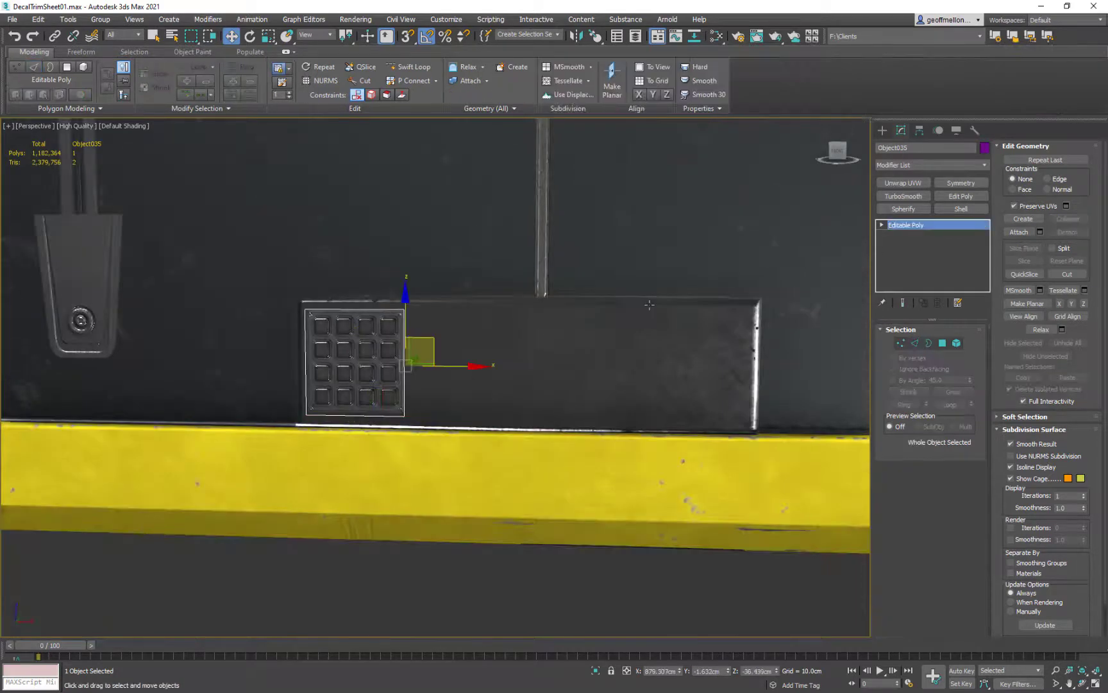
pyautogui.moveTo(562, 339); pyautogui.dragTo(460, 324, button='middle')
pyautogui.keyDown('shift'); pyautogui.moveTo(353, 349); pyautogui.dragTo(685, 366); pyautogui.keyUp('shift')
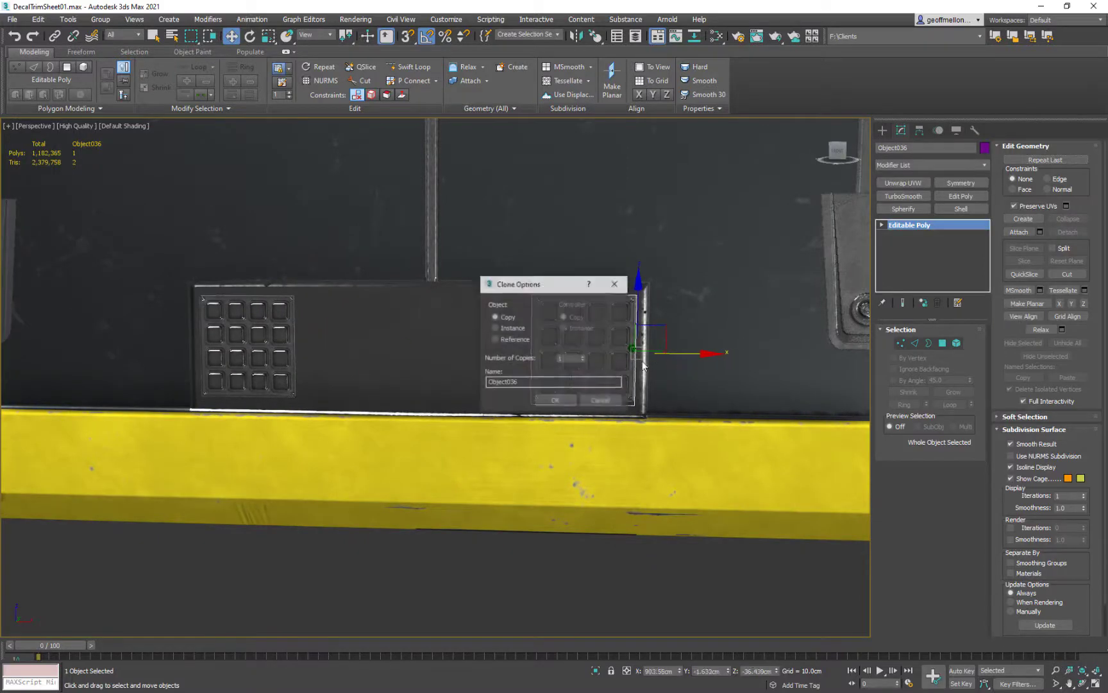
pyautogui.click(608, 403)
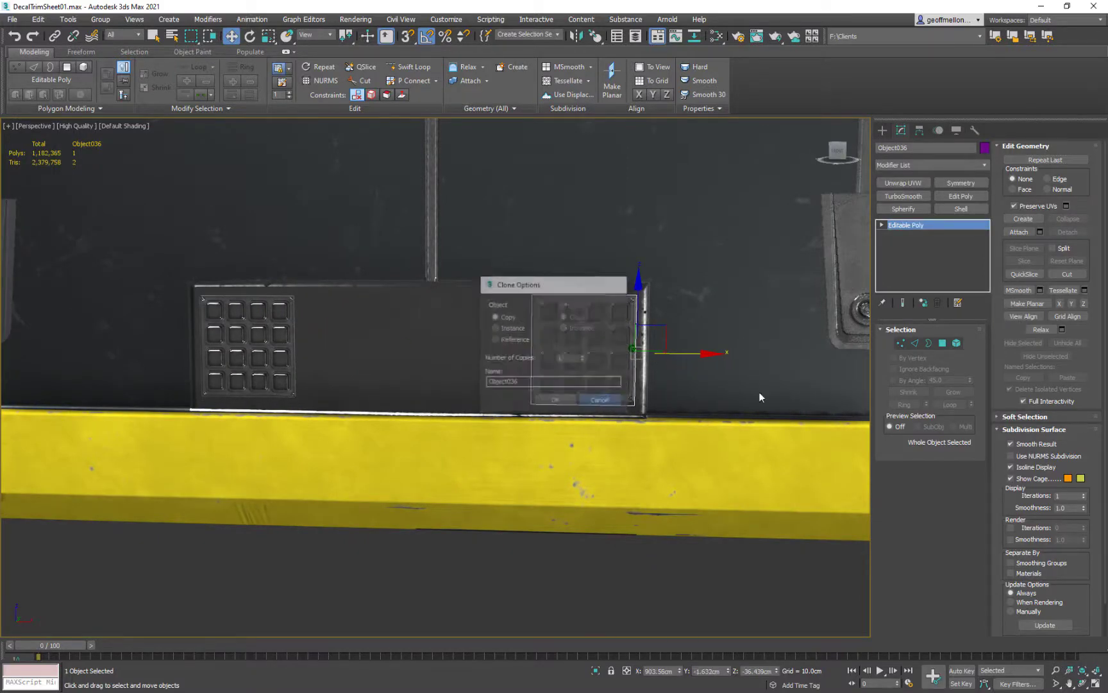
# - Try to clone the grid decal's polygon to the plate's right end with Preserve UVs on, and undo it
pyautogui.click(958, 343)
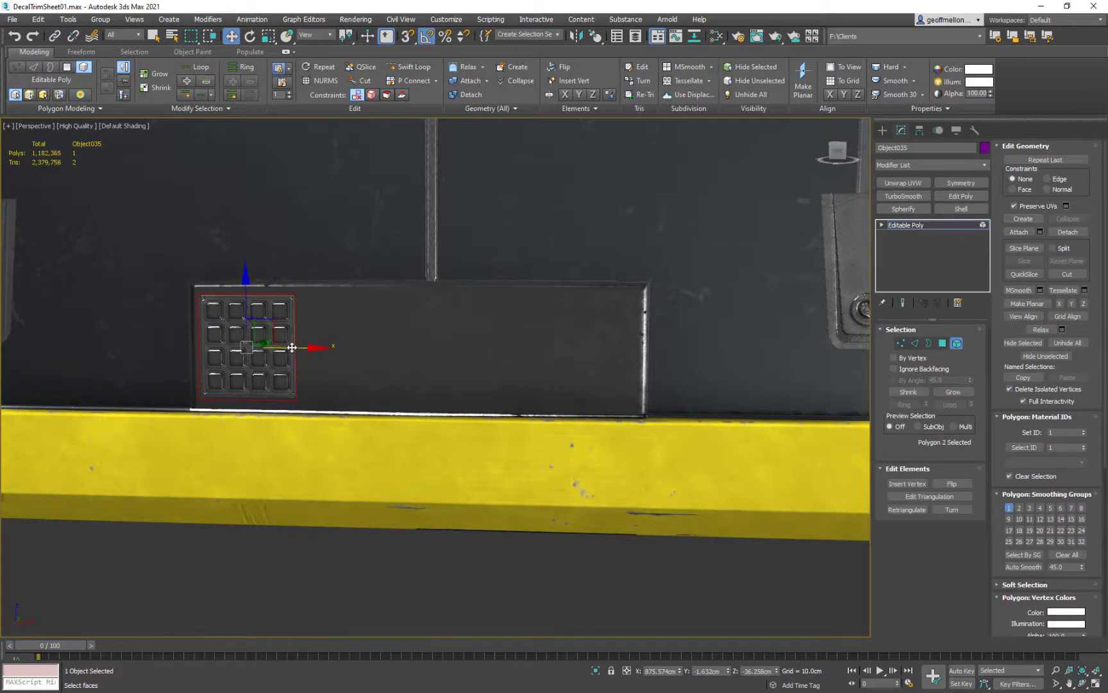
pyautogui.keyDown('shift'); pyautogui.moveTo(292, 347); pyautogui.dragTo(617, 347); pyautogui.keyUp('shift')
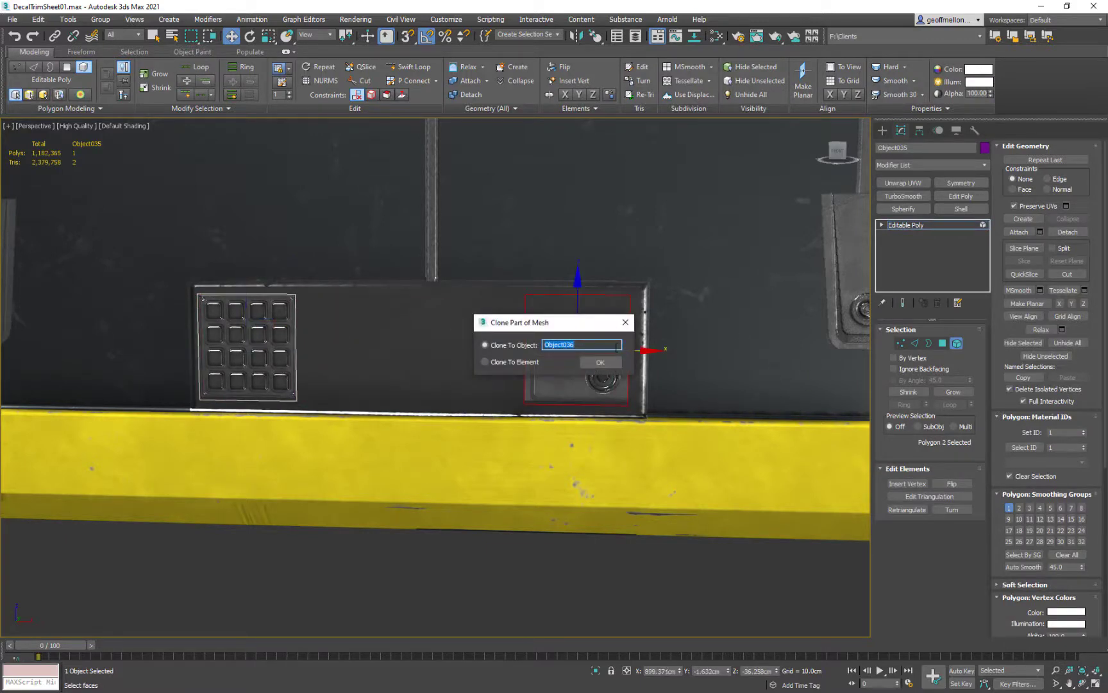
pyautogui.click(598, 362)
pyautogui.hotkey('ctrl', 'z')
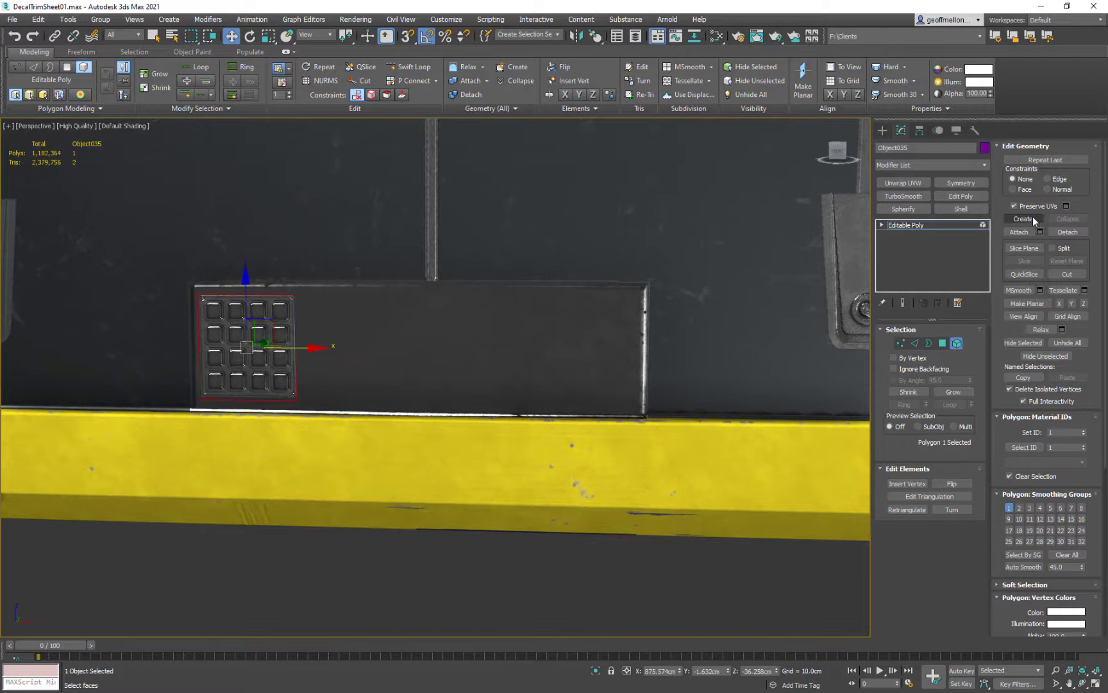
# - With Preserve UVs off, clone the grid decal's polygon as an element to the right end of the plate
pyautogui.keyDown('shift'); pyautogui.moveTo(293, 346); pyautogui.dragTo(626, 368); pyautogui.keyUp('shift')
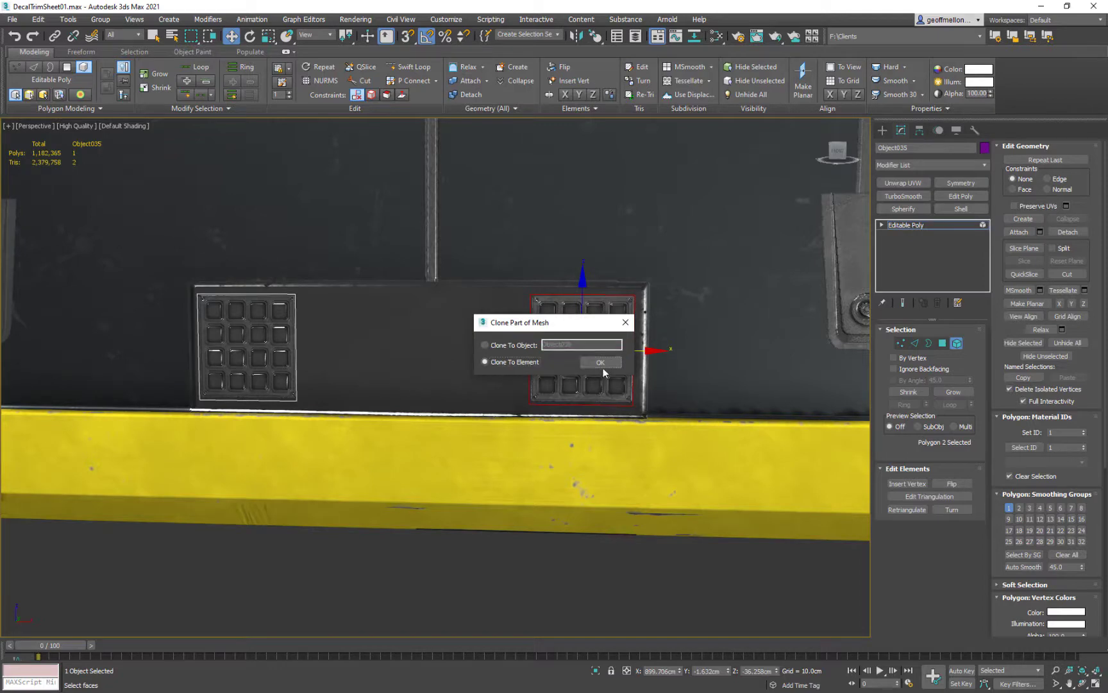
pyautogui.click(600, 363)
pyautogui.scroll(-10, 349, 309)
pyautogui.moveTo(406, 321); pyautogui.dragTo(635, 369, button='middle')
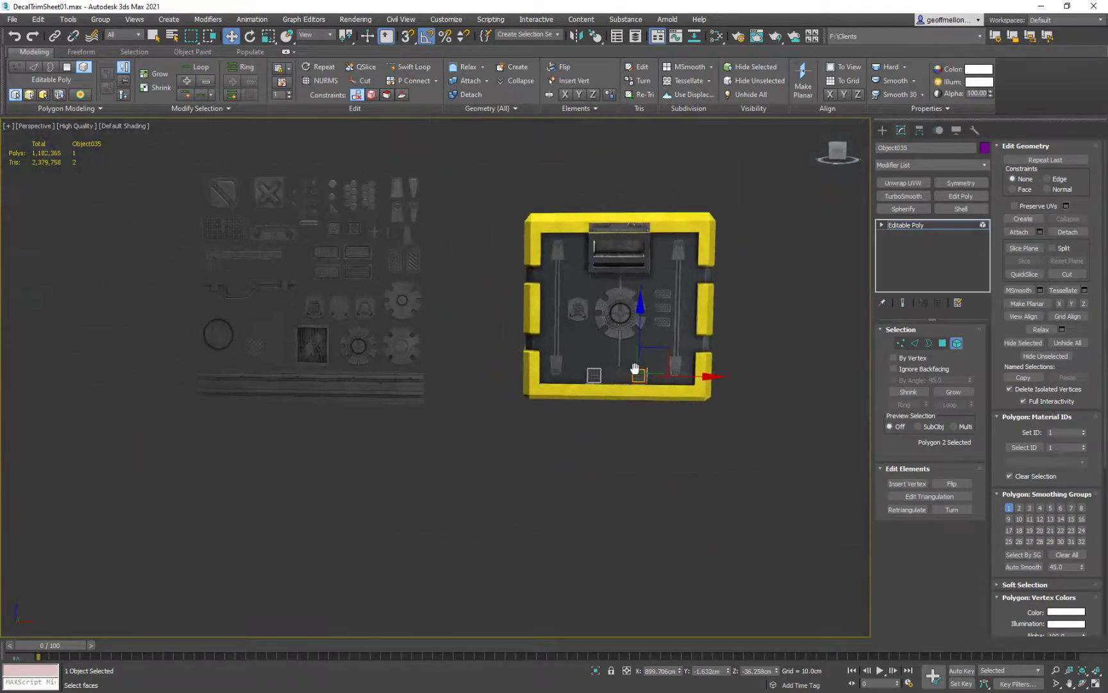
pyautogui.click(957, 344)
# - Clone the decal sheet's square wiring-panel polygon to a new object in the gap between the sheet and the crate
pyautogui.click(319, 351)
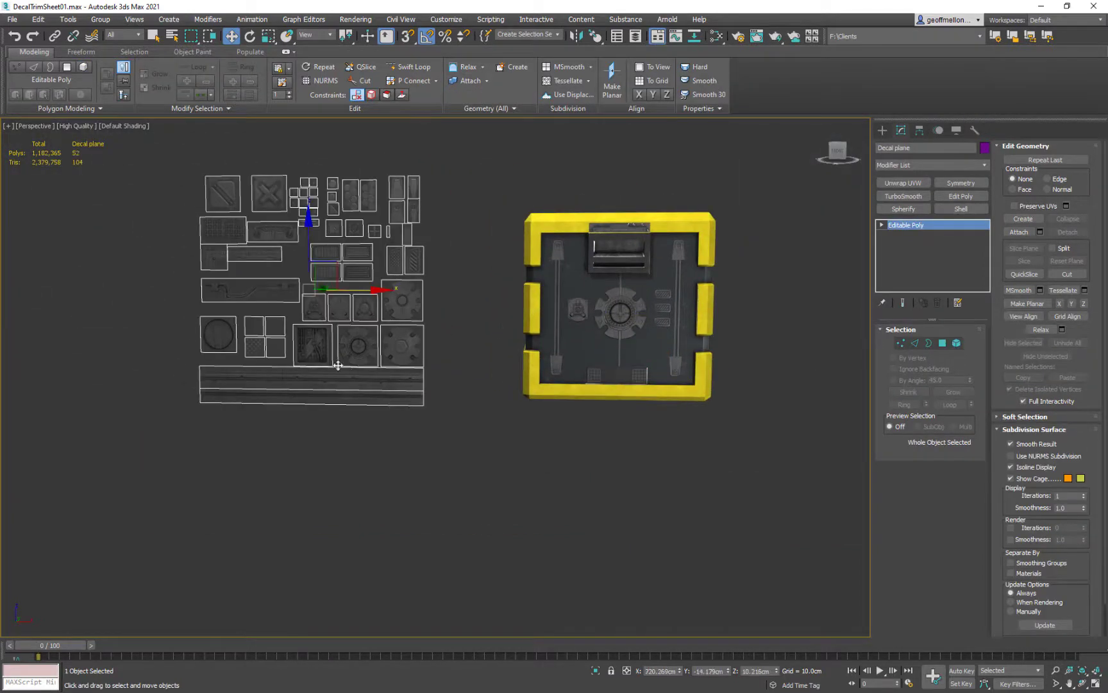
pyautogui.scroll(6, 319, 351)
pyautogui.scroll(-10, 381, 366)
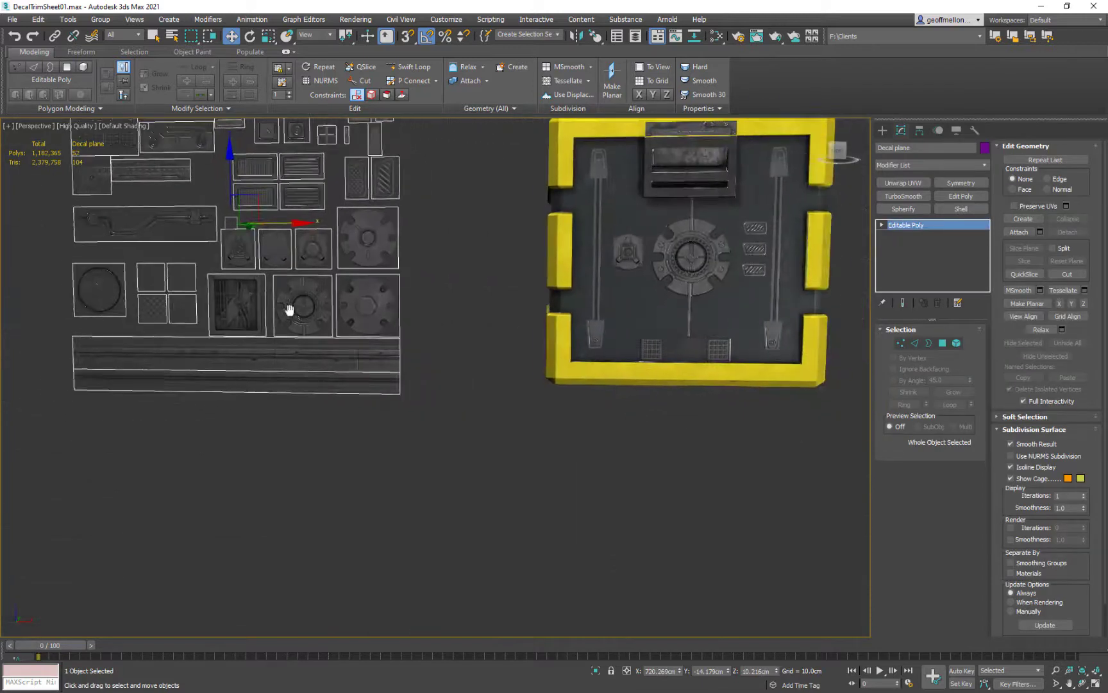
pyautogui.press('5')
pyautogui.click(250, 313)
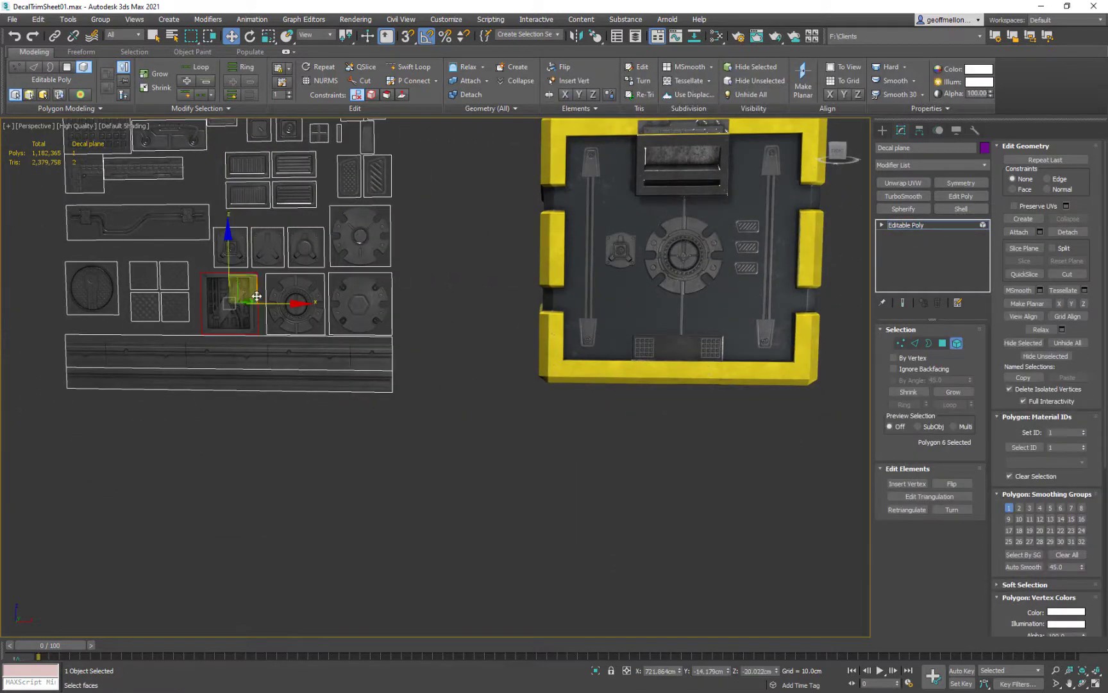
pyautogui.moveTo(274, 303)
pyautogui.keyDown('shift'); pyautogui.mouseDown()
pyautogui.moveTo(500, 303)
pyautogui.moveTo(489, 302)
pyautogui.mouseUp(); pyautogui.keyUp('shift')
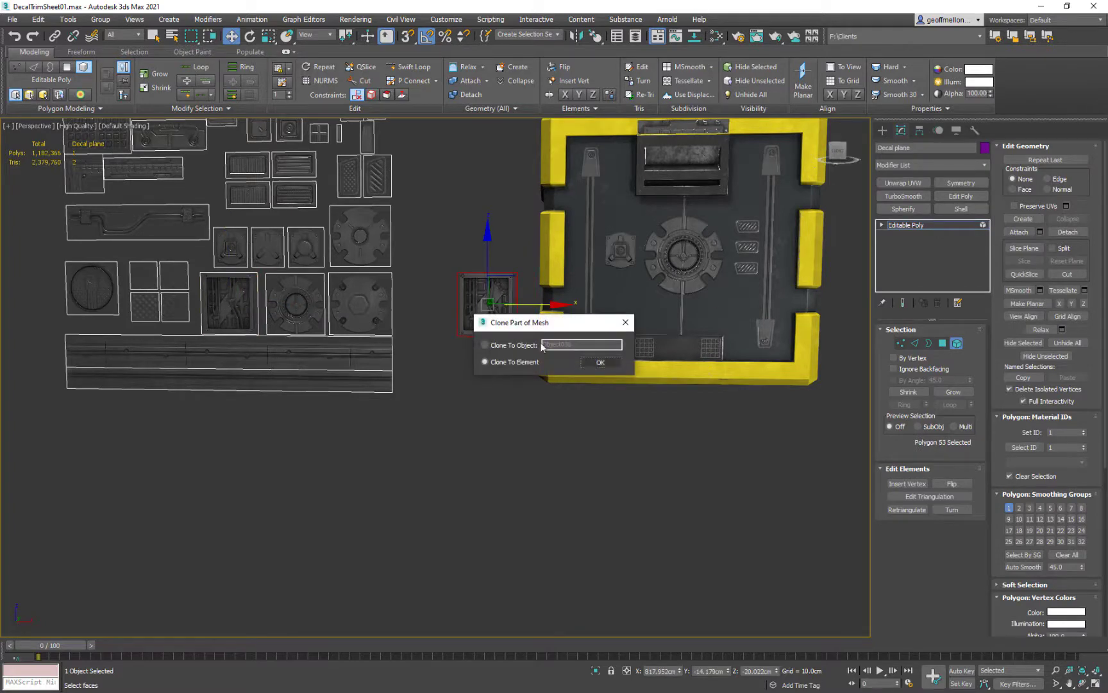
pyautogui.click(537, 344)
pyautogui.click(606, 363)
# - Center the cloned wiring-panel decal's pivot to the object
pyautogui.moveTo(498, 371); pyautogui.dragTo(386, 378, button='middle')
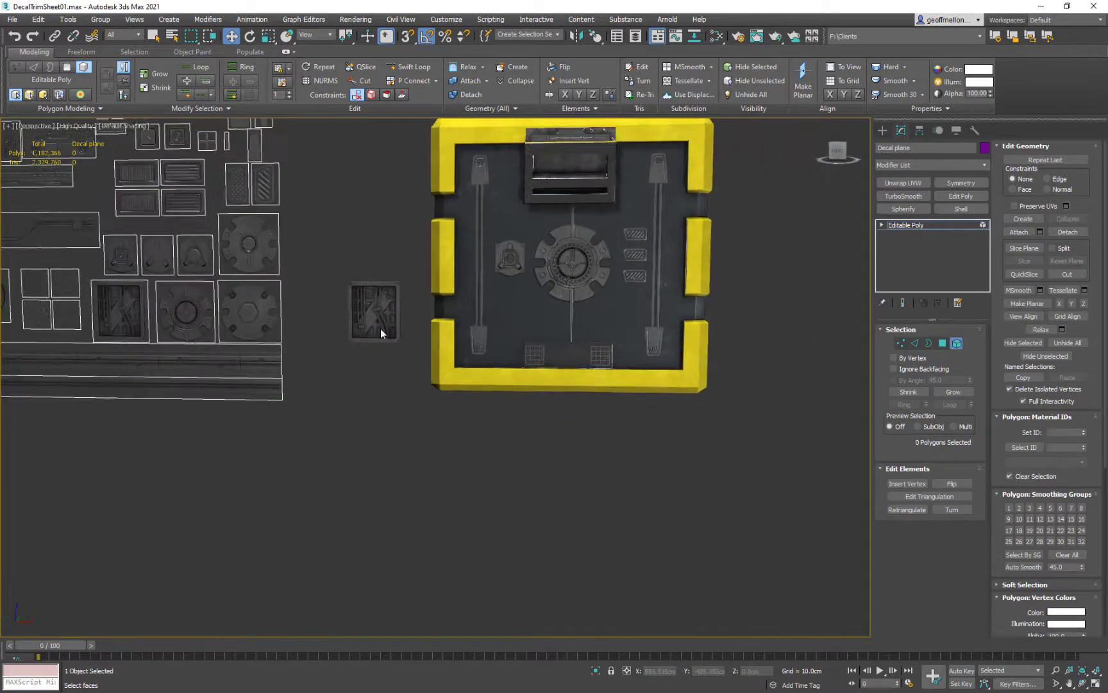
pyautogui.click(957, 343)
pyautogui.click(379, 312)
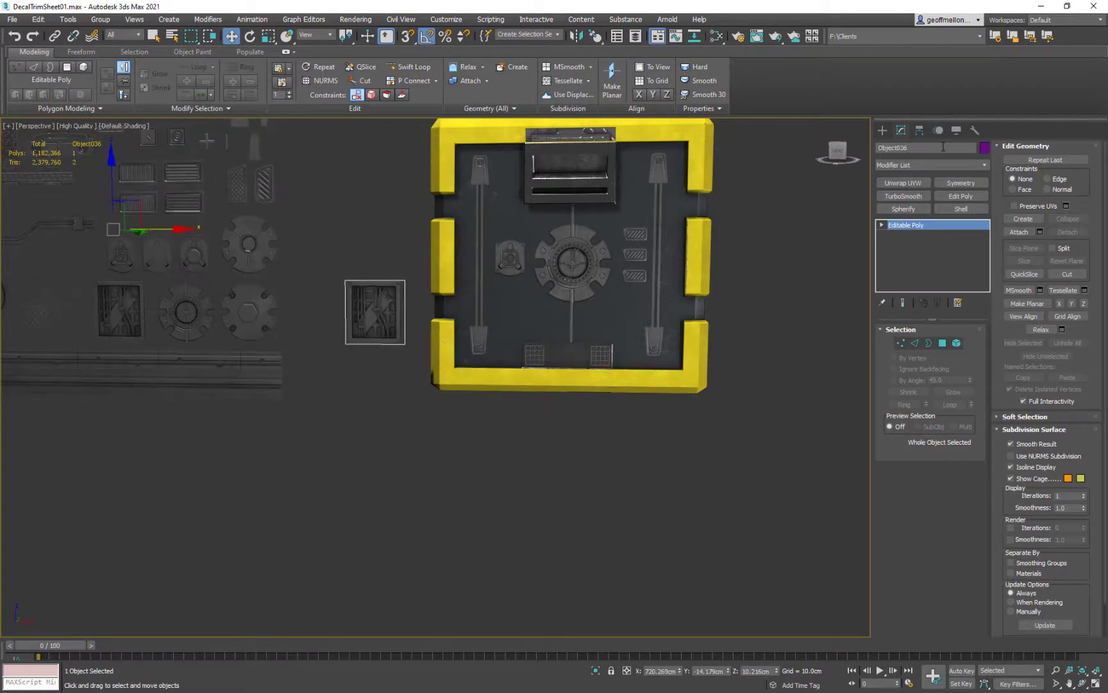
pyautogui.click(920, 130)
pyautogui.click(930, 210)
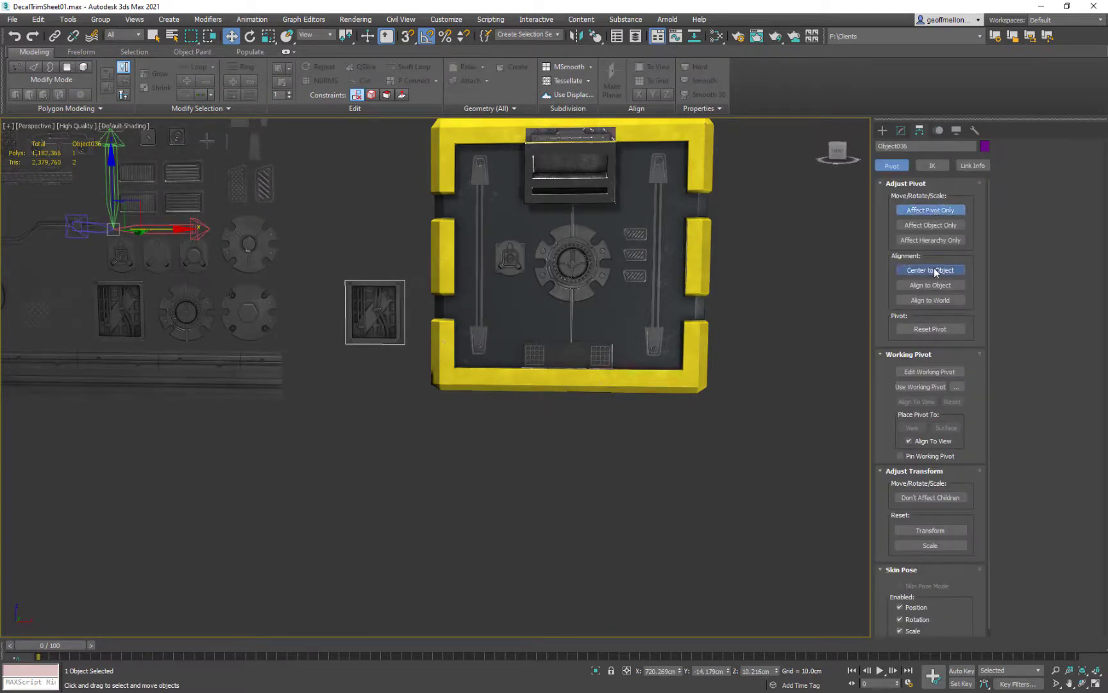
pyautogui.click(934, 269)
pyautogui.click(940, 210)
# - Move the wiring-panel decal onto the crate's lower plate between the two grid decals, and shift it in depth close to the surface
pyautogui.moveTo(471, 325); pyautogui.dragTo(595, 373, button='middle')
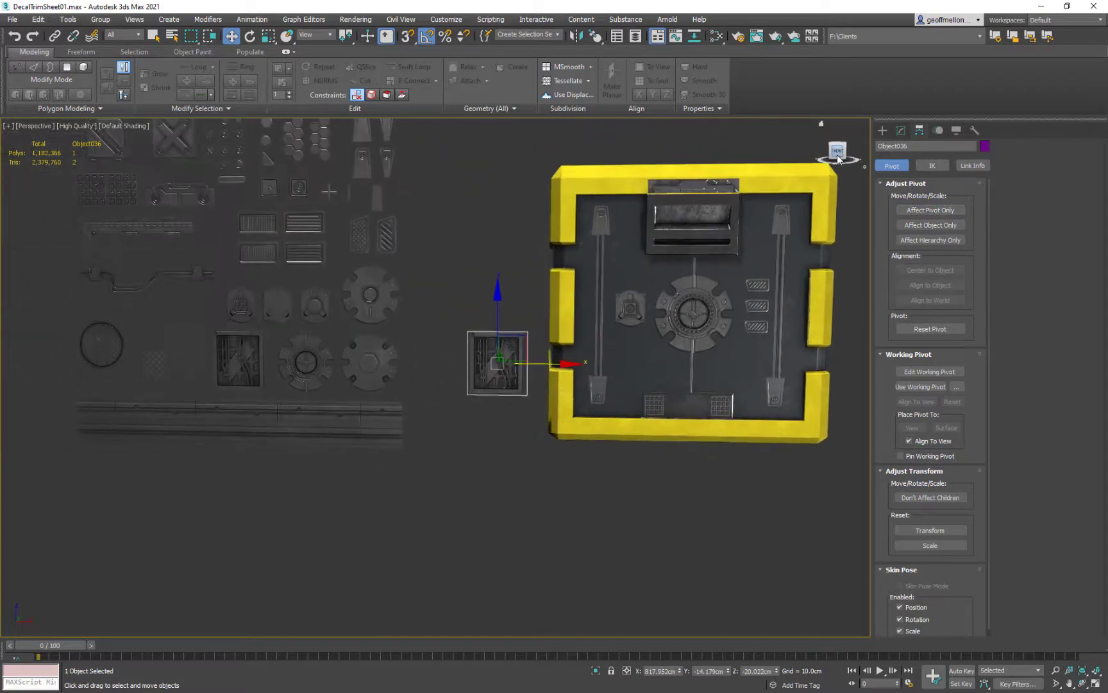
pyautogui.click(901, 130)
pyautogui.moveTo(478, 353); pyautogui.dragTo(412, 334, button='middle')
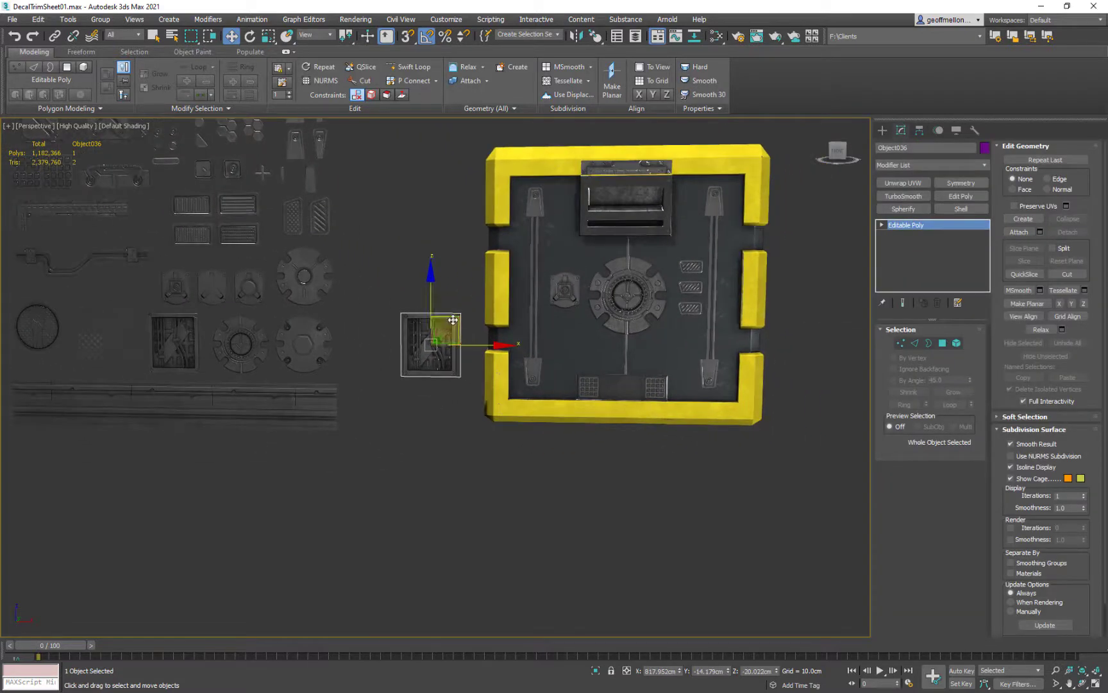
pyautogui.moveTo(452, 320); pyautogui.dragTo(645, 366)
pyautogui.scroll(4, 644, 366)
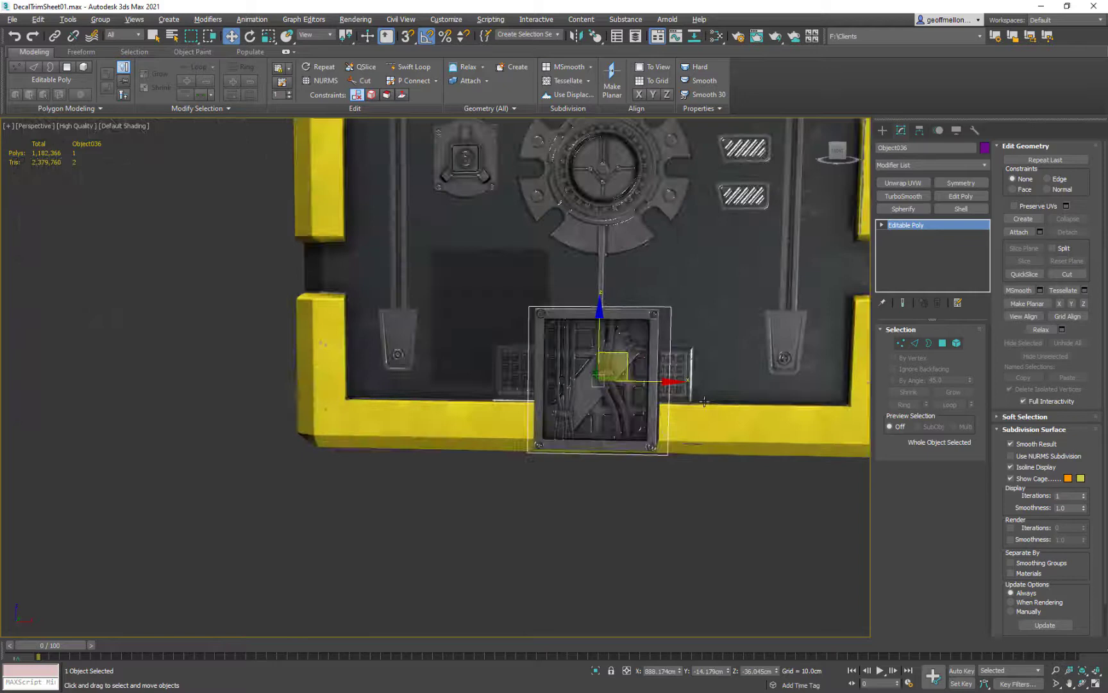
pyautogui.moveTo(645, 366)
pyautogui.keyDown('alt'); pyautogui.mouseDown(button='middle')
pyautogui.moveTo(593, 429)
pyautogui.moveTo(642, 380)
pyautogui.mouseUp(button='middle'); pyautogui.keyUp('alt')
pyautogui.moveTo(641, 380); pyautogui.dragTo(734, 381)
pyautogui.keyDown('alt'); pyautogui.moveTo(734, 381); pyautogui.dragTo(794, 386, button='middle'); pyautogui.keyUp('alt')
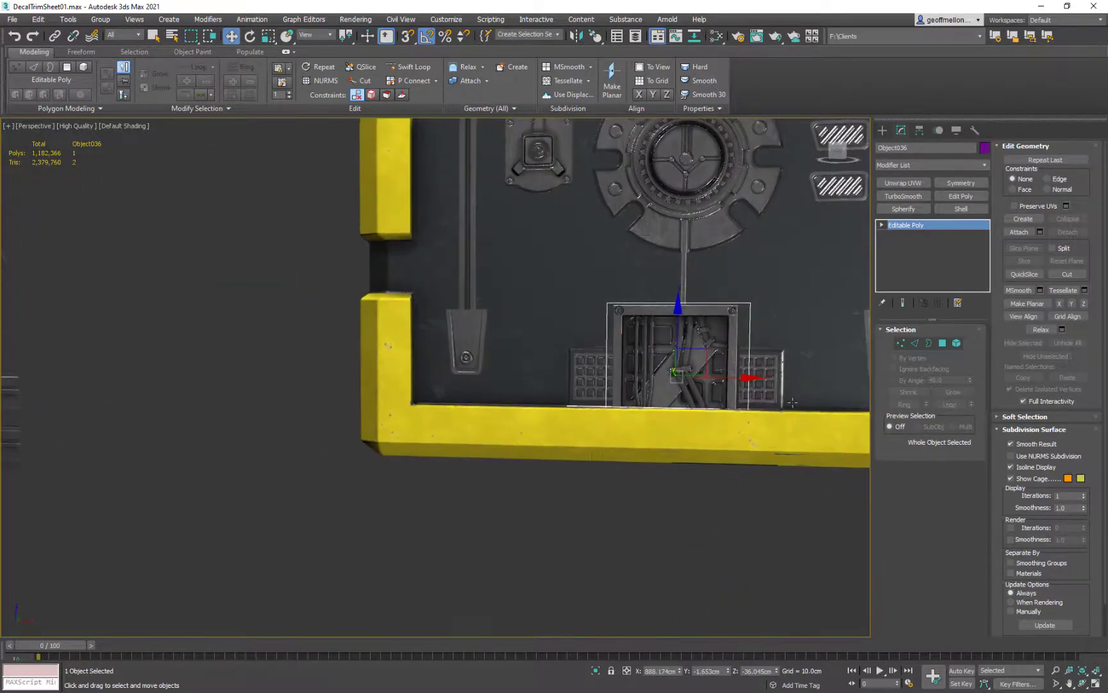
# - Scale the wiring-panel decal uniformly to about 37 percent so it fits within the plate's height
pyautogui.press('r')
pyautogui.moveTo(705, 361); pyautogui.dragTo(696, 457)
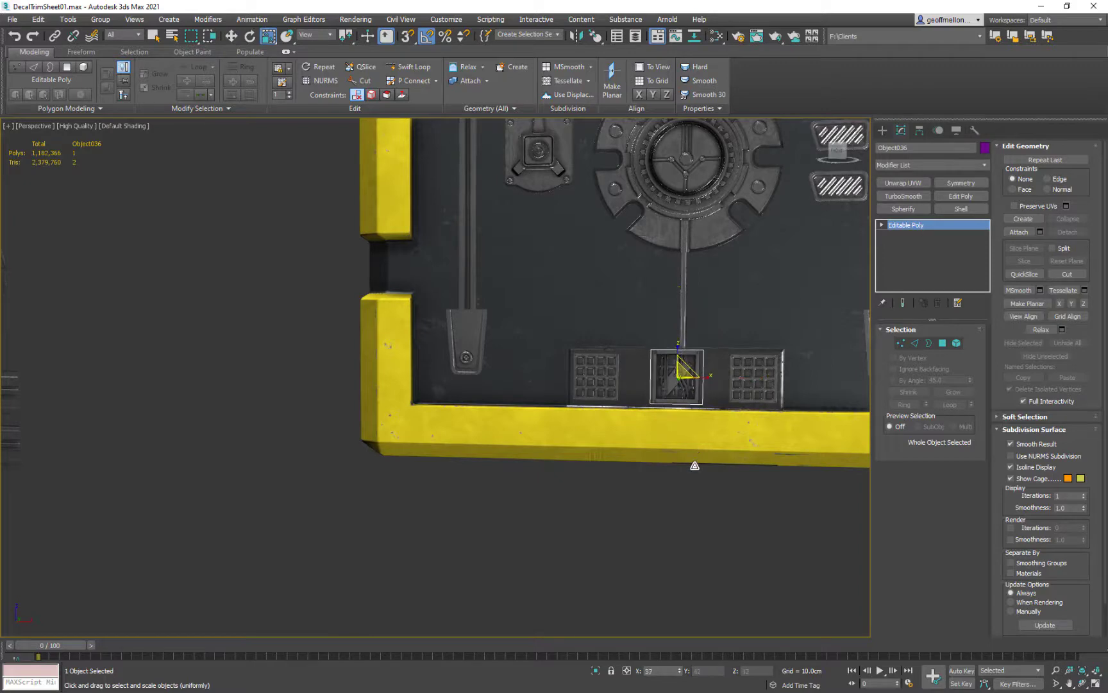
pyautogui.scroll(4, 702, 403)
pyautogui.moveTo(668, 353); pyautogui.dragTo(688, 377, button='middle')
pyautogui.scroll(-3, 690, 424)
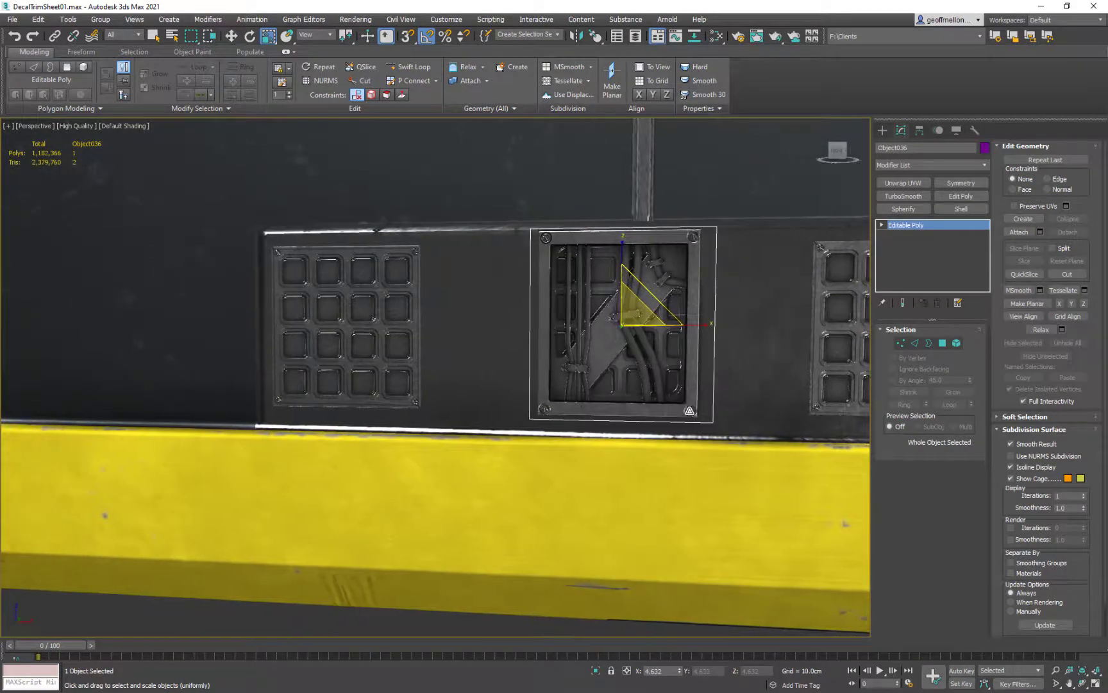
# - Lower the wiring-panel decal slightly within the plate and widen it along X only
pyautogui.press('w')
pyautogui.moveTo(623, 276); pyautogui.dragTo(609, 300)
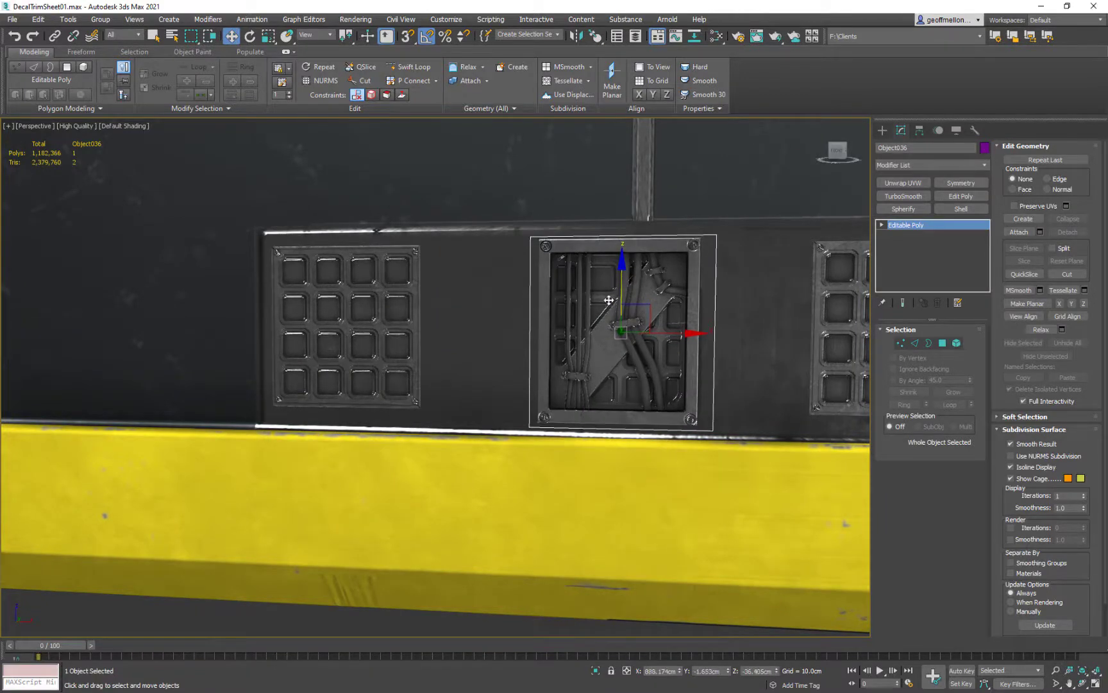
pyautogui.press('r')
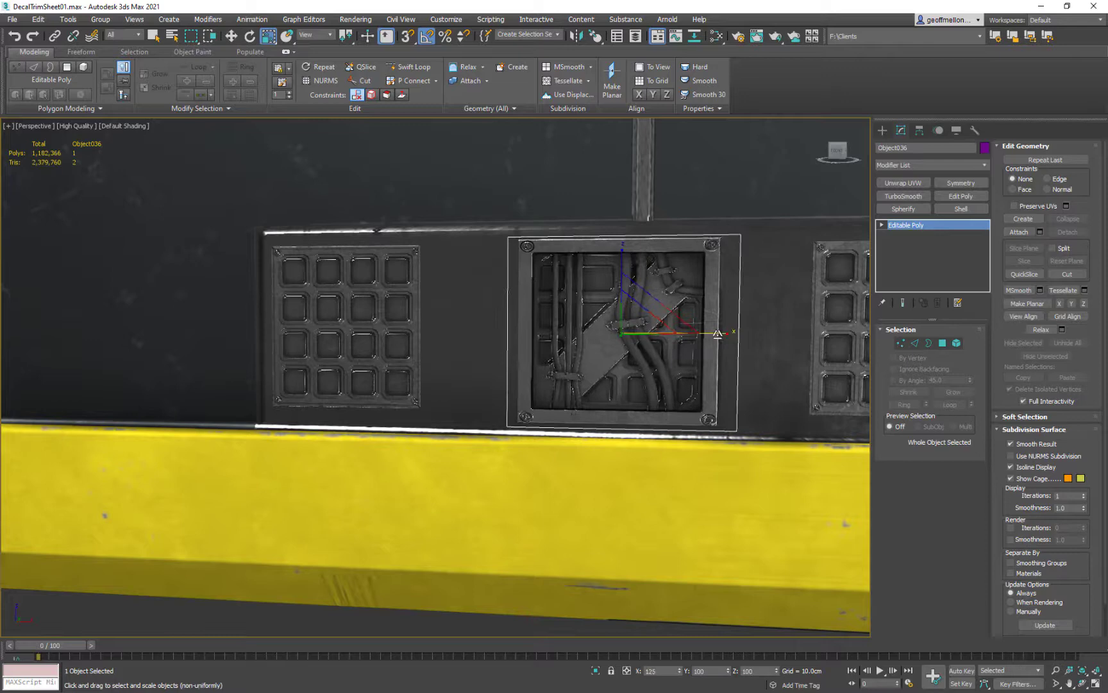
pyautogui.moveTo(708, 334); pyautogui.dragTo(716, 335)
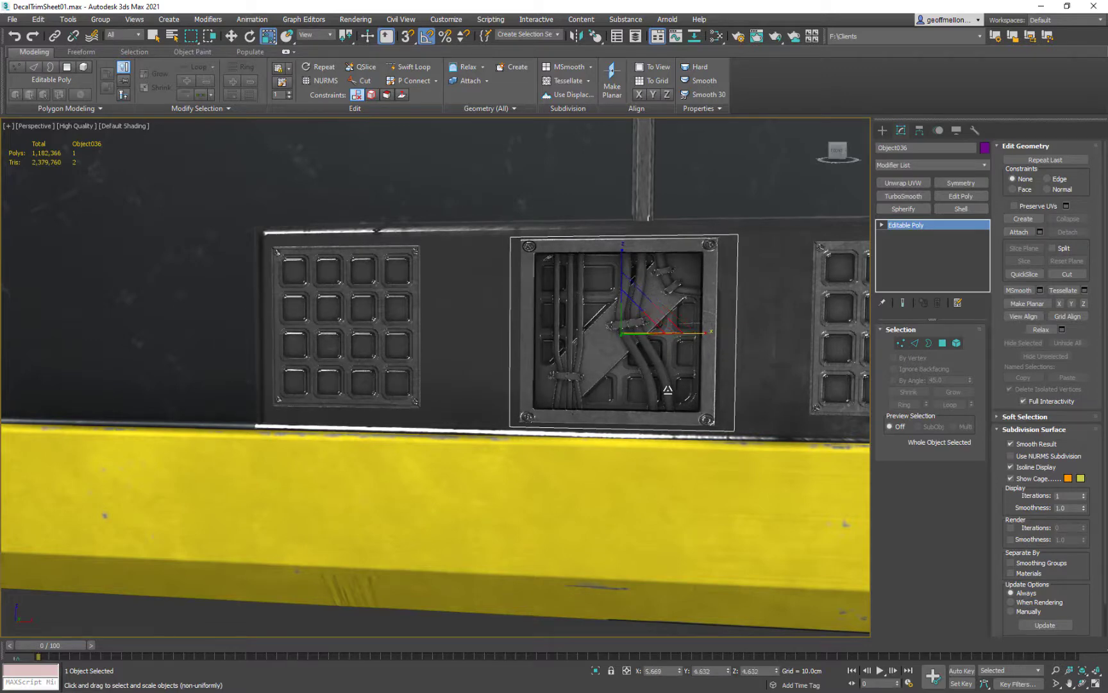
# - Move the wiring-panel decal along Y to about -1.57 cm, closer to the plate
pyautogui.scroll(-4, 668, 389)
pyautogui.moveTo(652, 390); pyautogui.dragTo(541, 367, button='middle')
pyautogui.click(637, 525)
pyautogui.moveTo(631, 516); pyautogui.dragTo(656, 488, button='middle')
pyautogui.scroll(-3, 647, 485)
pyautogui.keyDown('alt'); pyautogui.moveTo(762, 473); pyautogui.dragTo(577, 448, button='middle'); pyautogui.keyUp('alt')
pyautogui.scroll(5, 599, 464)
pyautogui.click(601, 461)
pyautogui.press('w')
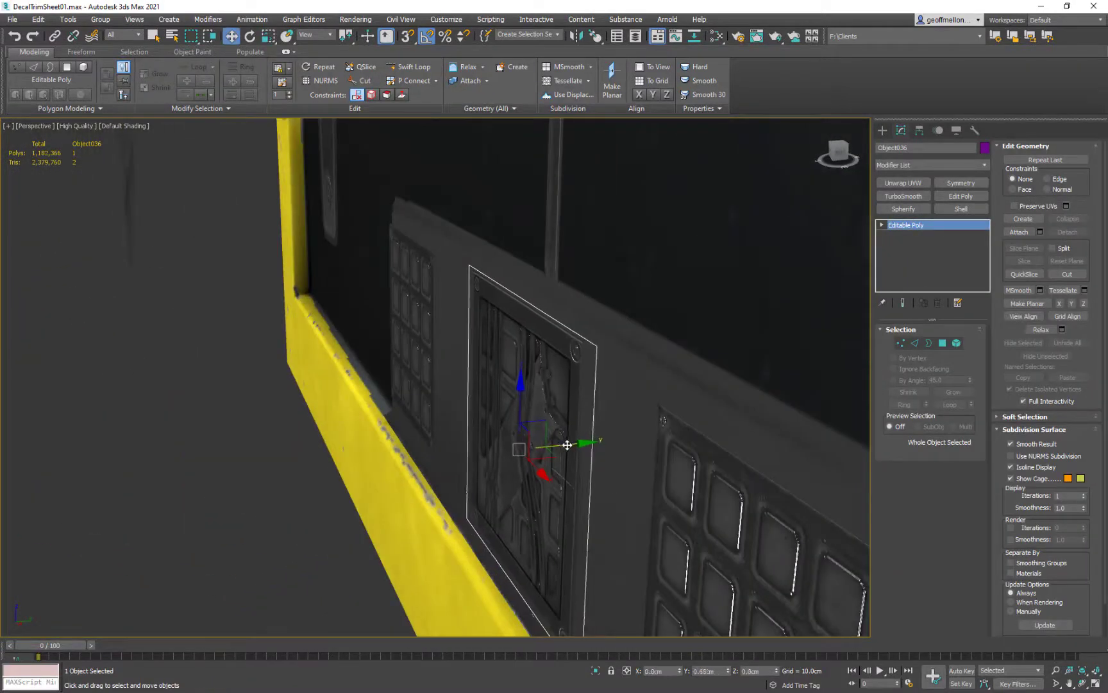
pyautogui.moveTo(568, 445); pyautogui.dragTo(567, 447)
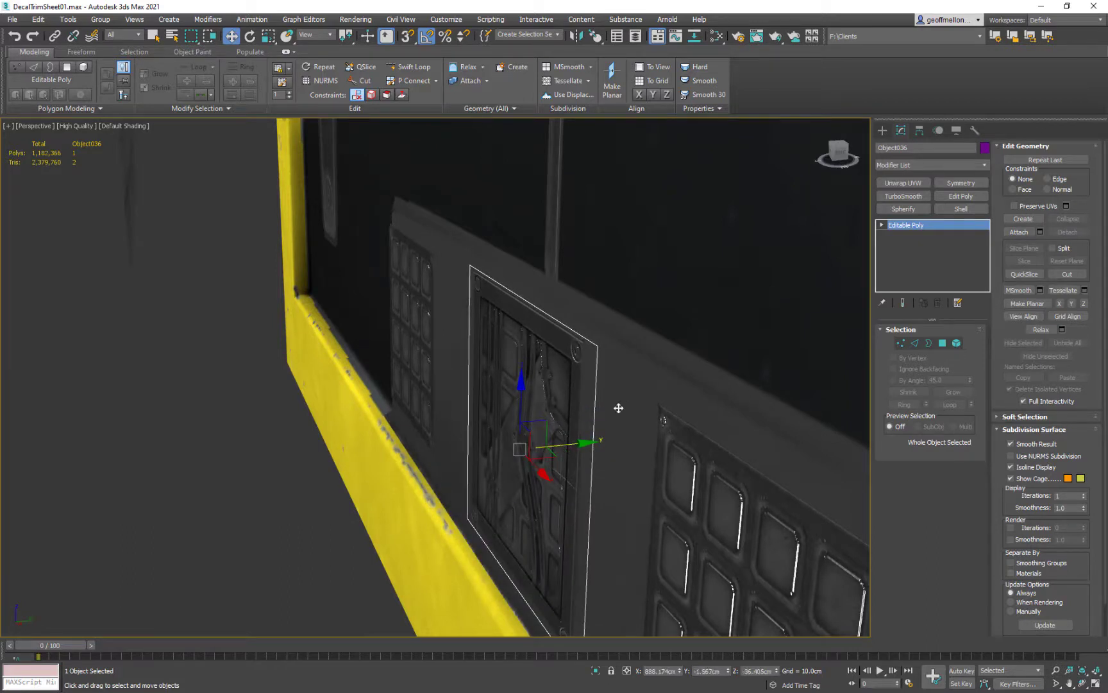
# - Select the two crate polygons behind the decals and read their Y position
pyautogui.click(577, 423)
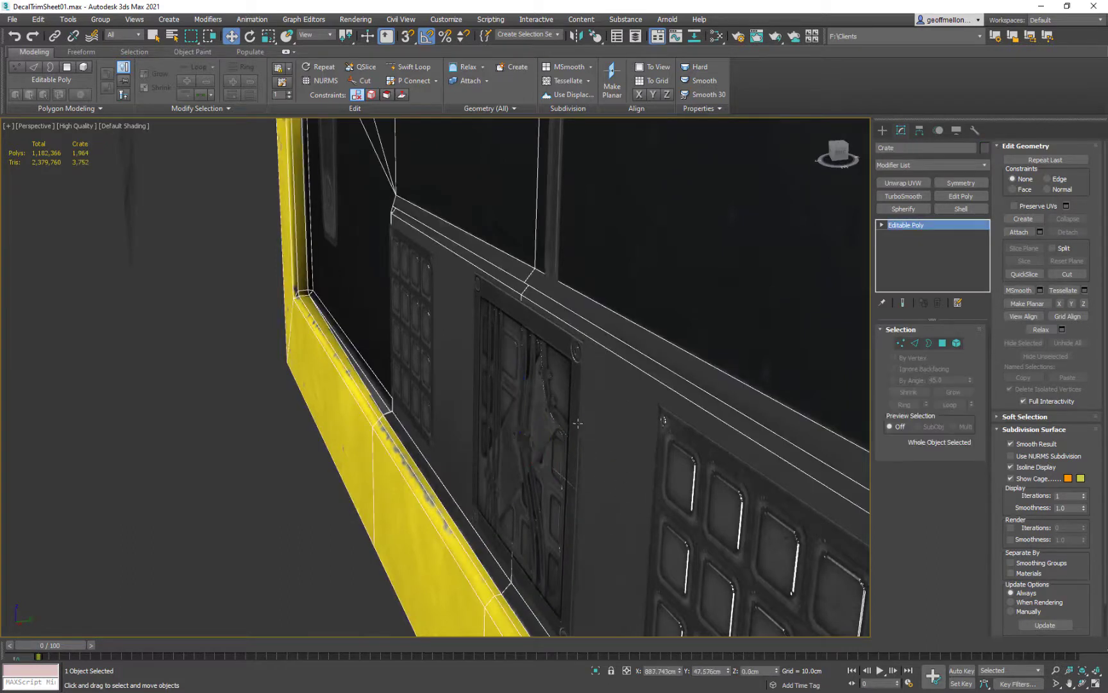
pyautogui.click(941, 343)
pyautogui.click(633, 496)
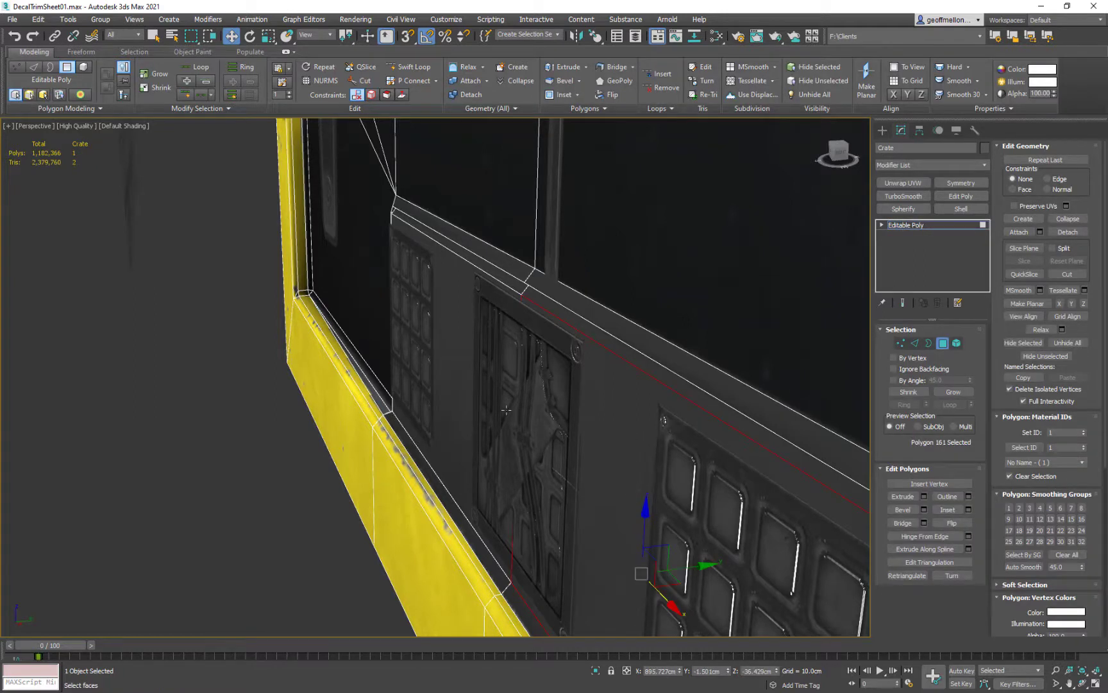
pyautogui.keyDown('ctrl'); pyautogui.click(443, 324); pyautogui.keyUp('ctrl')
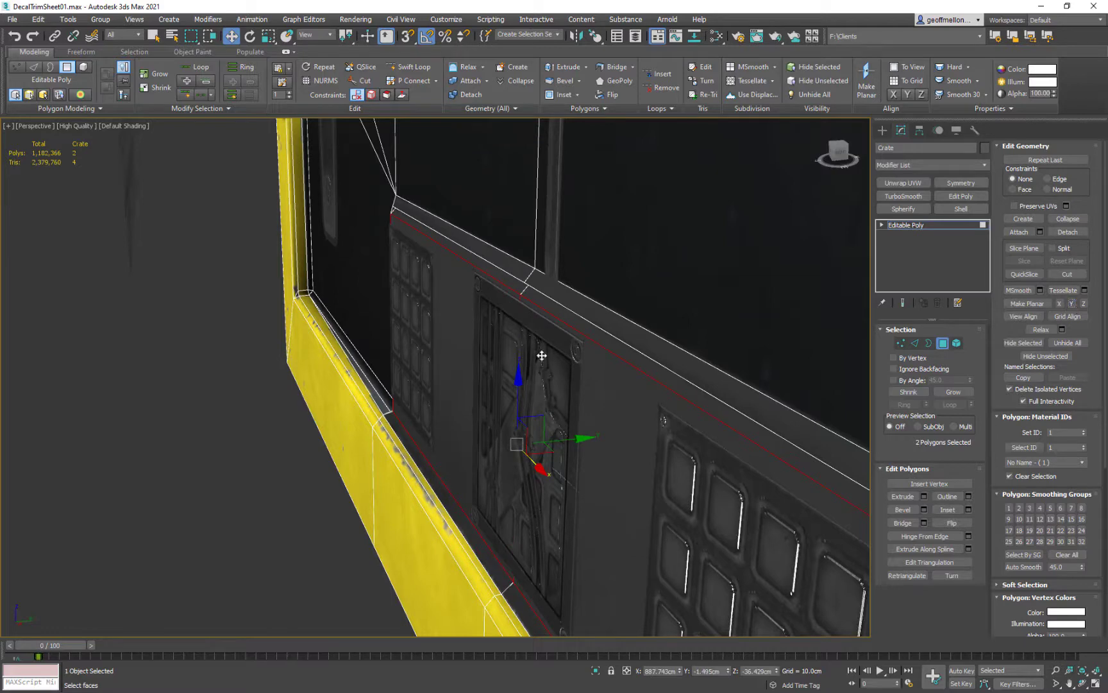
pyautogui.click(942, 343)
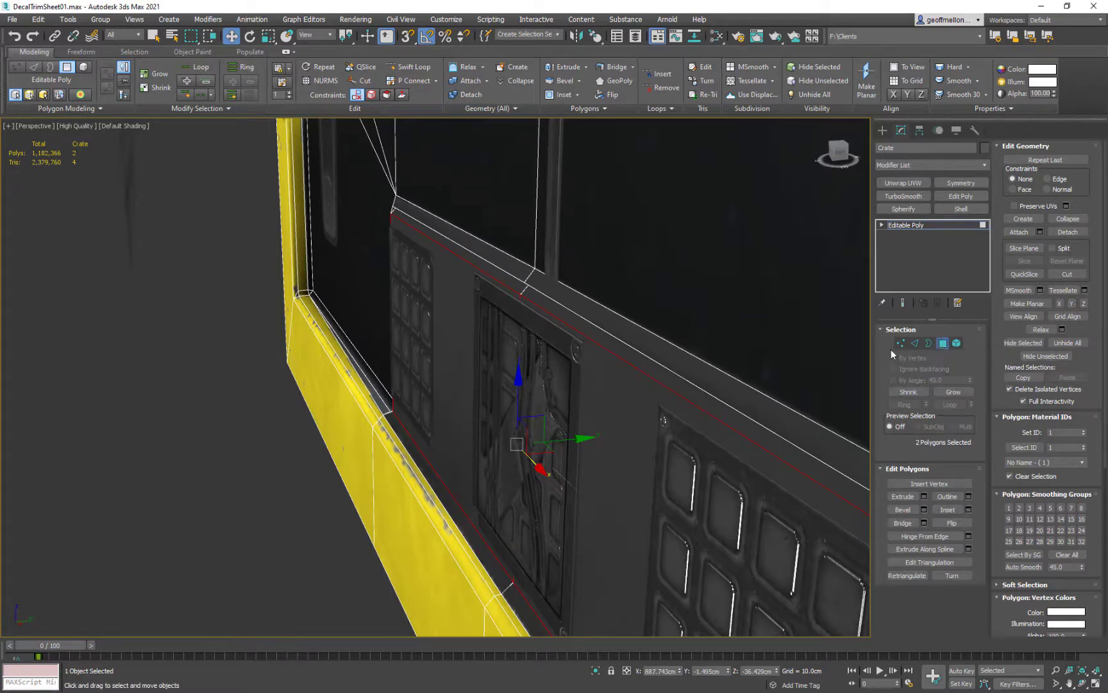
# - Move the wiring-panel decal and both grid decals along Y so they sit just in front of the plate's surface, then deselect everything
pyautogui.click(552, 428)
pyautogui.moveTo(573, 447); pyautogui.dragTo(574, 447)
pyautogui.click(685, 507)
pyautogui.moveTo(744, 472); pyautogui.dragTo(637, 359, button='middle')
pyautogui.moveTo(406, 257); pyautogui.dragTo(409, 258)
pyautogui.keyDown('alt'); pyautogui.moveTo(414, 335); pyautogui.dragTo(765, 399, button='middle'); pyautogui.keyUp('alt')
pyautogui.click(541, 579)
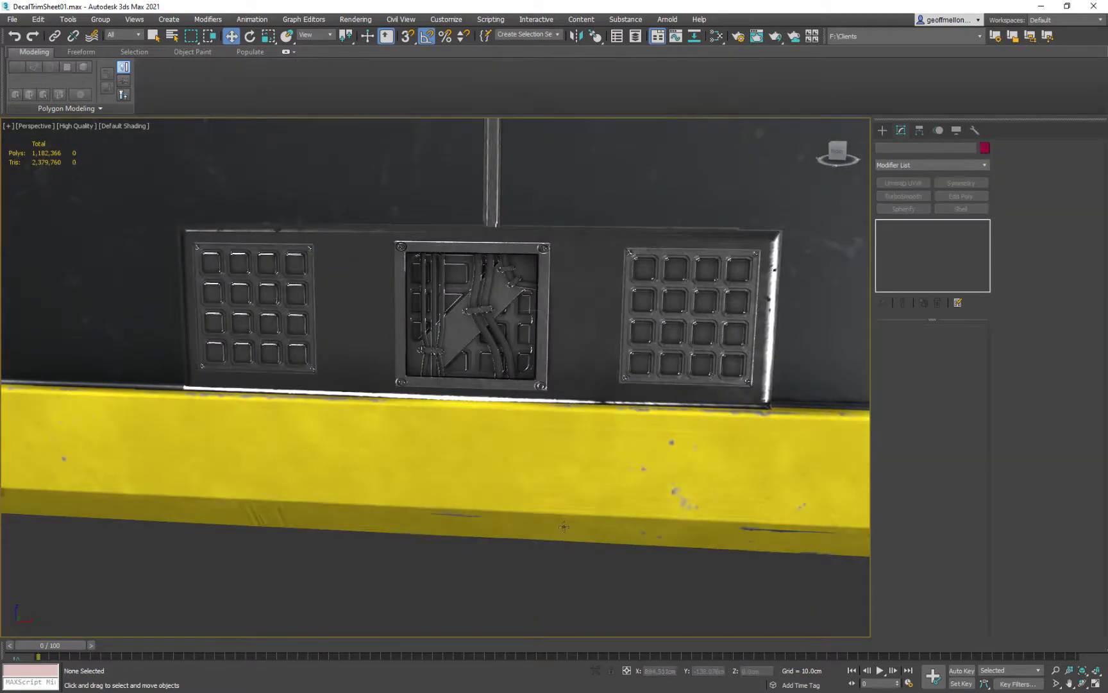
# - Examine the crate's front decals against their sources on the decal sheet, including the circular hub decal up close
pyautogui.scroll(-6, 569, 482)
pyautogui.moveTo(615, 447); pyautogui.dragTo(622, 396, button='middle')
pyautogui.scroll(-3, 629, 388)
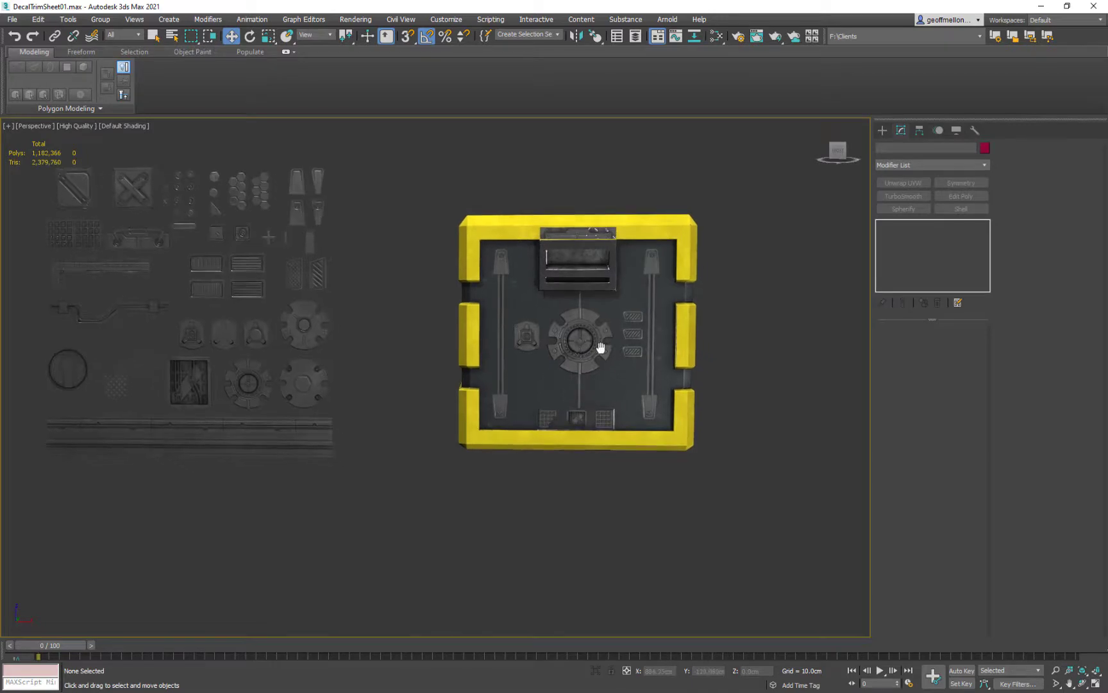
pyautogui.scroll(8, 599, 349)
pyautogui.moveTo(519, 405); pyautogui.dragTo(747, 606, button='middle')
pyautogui.moveTo(452, 286); pyautogui.dragTo(668, 408, button='middle')
pyautogui.scroll(-5, 475, 371)
pyautogui.moveTo(487, 399); pyautogui.dragTo(760, 407, button='middle')
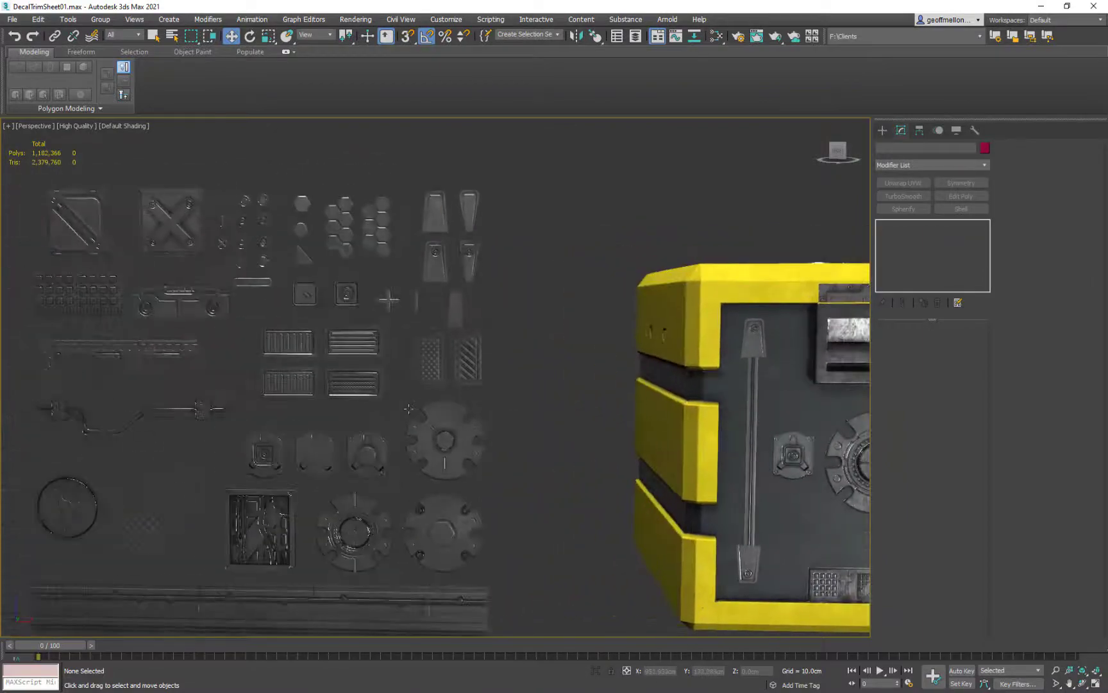
pyautogui.scroll(7, 410, 436)
pyautogui.moveTo(384, 448); pyautogui.dragTo(562, 228, button='middle')
pyautogui.scroll(5, 561, 225)
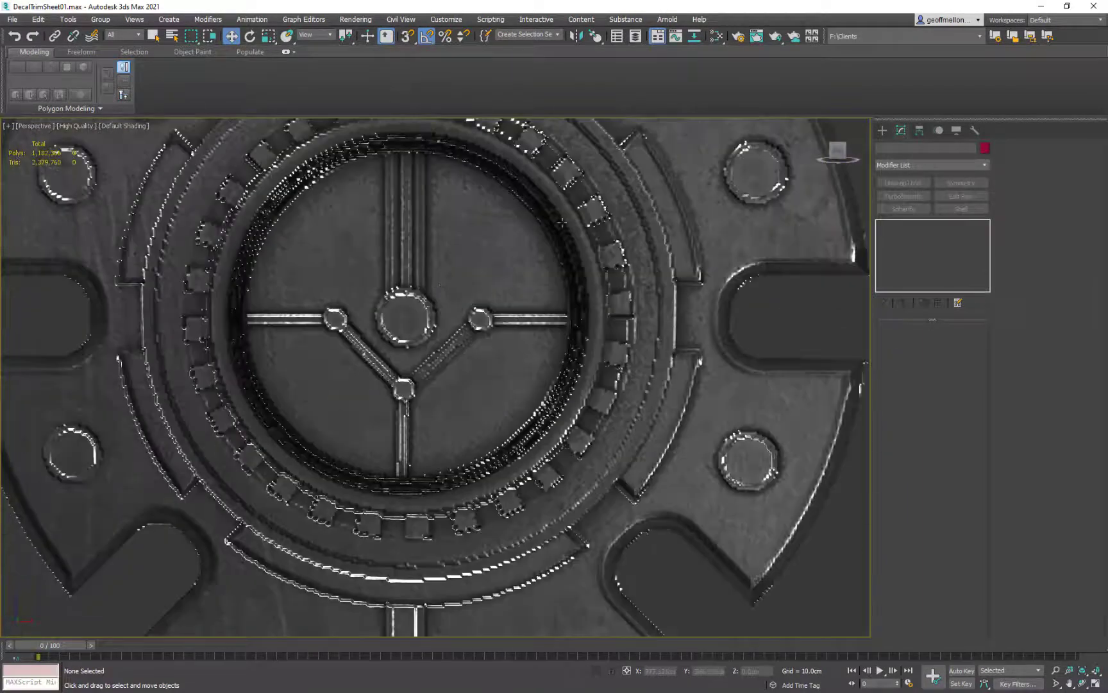
pyautogui.scroll(-8, 453, 280)
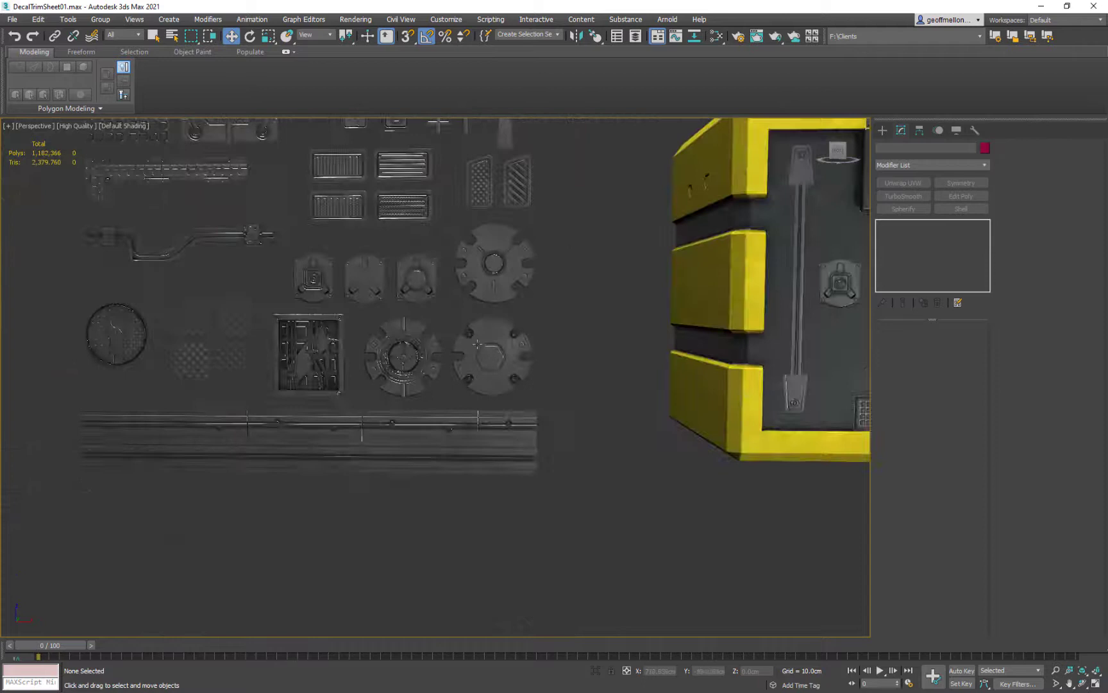
pyautogui.moveTo(749, 409); pyautogui.dragTo(317, 416, button='middle')
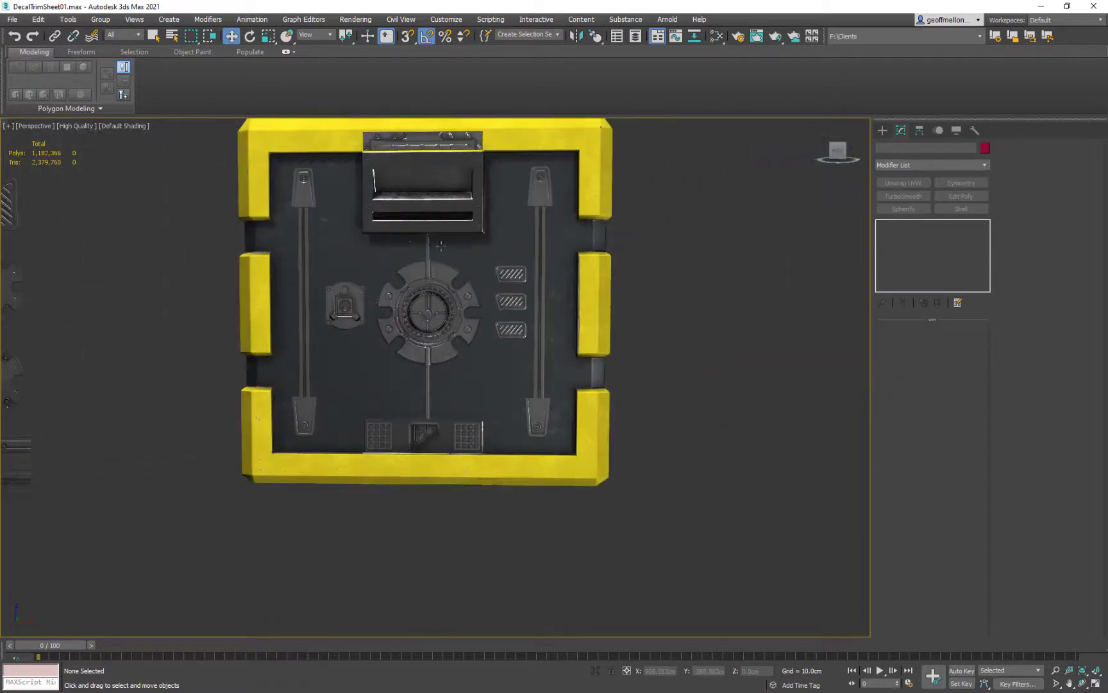
pyautogui.scroll(-2, 395, 276)
pyautogui.moveTo(417, 301)
pyautogui.mouseDown(button='middle')
pyautogui.moveTo(556, 380)
pyautogui.moveTo(499, 367)
pyautogui.moveTo(499, 383)
pyautogui.mouseUp(button='middle')
pyautogui.keyDown('alt'); pyautogui.moveTo(616, 388); pyautogui.dragTo(562, 413, button='middle'); pyautogui.keyUp('alt')
pyautogui.scroll(5, 426, 481)
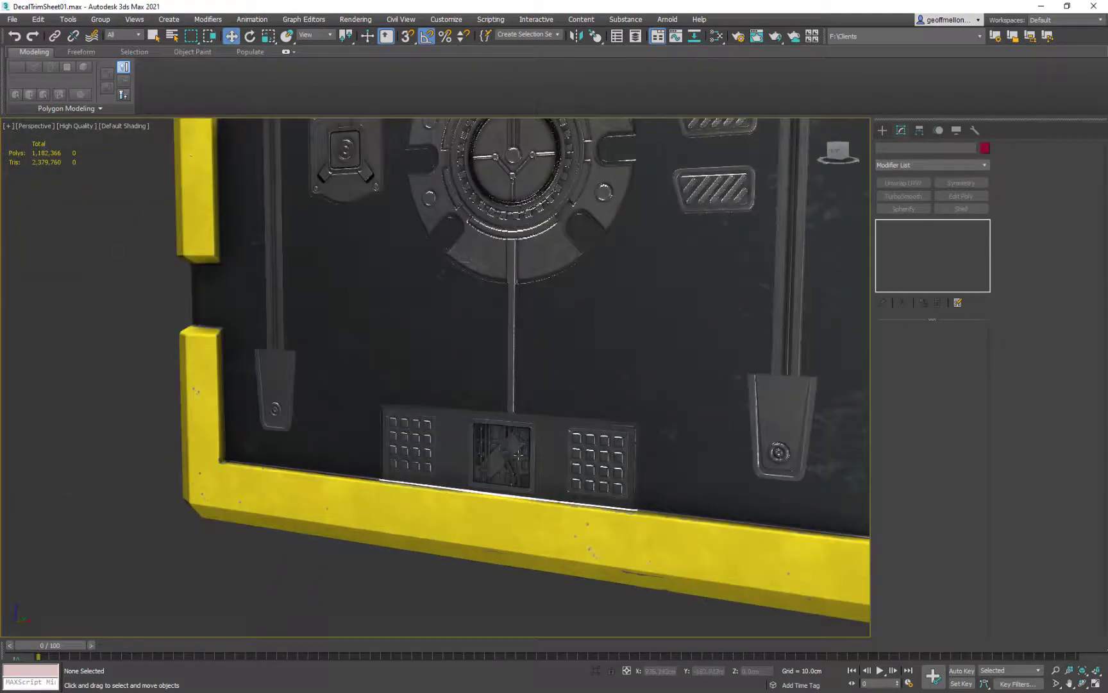
# - Attach the two grid decals and the wiring-panel decal to the crate's main front decal object
pyautogui.click(538, 468)
pyautogui.click(611, 460)
pyautogui.keyDown('ctrl'); pyautogui.click(410, 449); pyautogui.keyUp('ctrl')
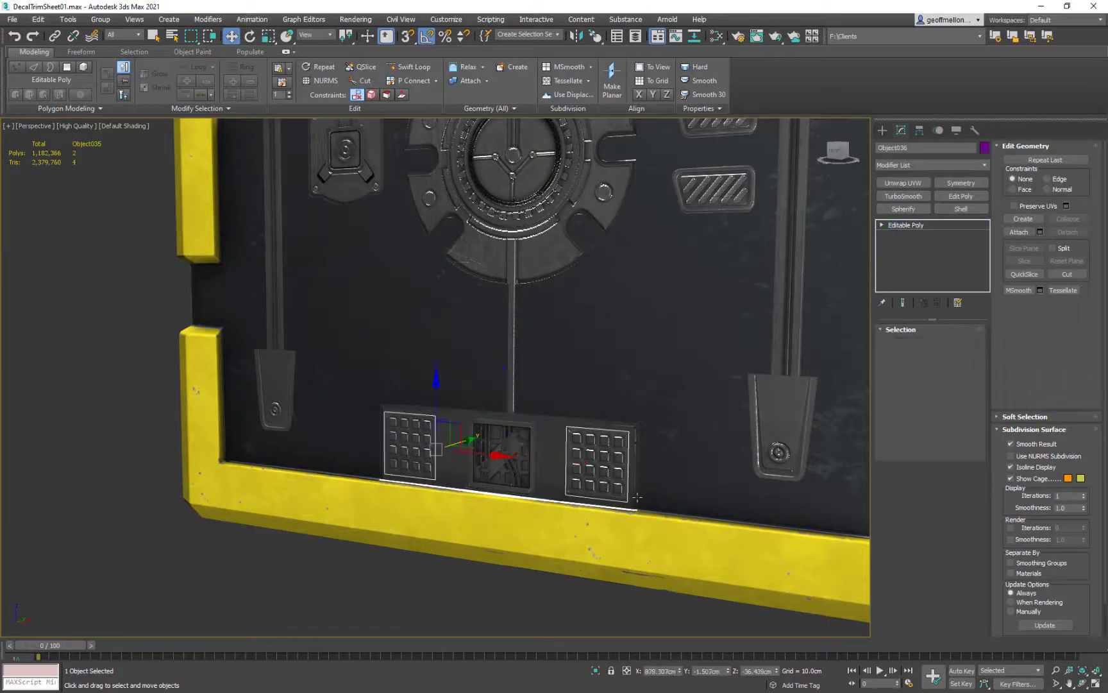
pyautogui.click(523, 170)
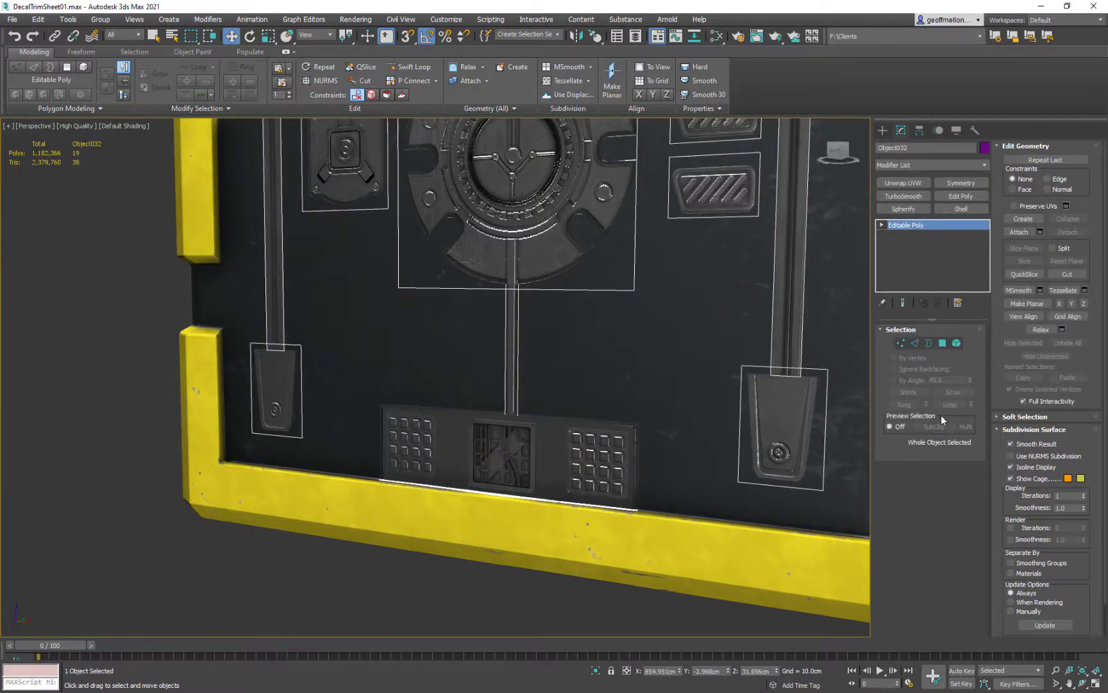
pyautogui.click(1020, 232)
pyautogui.click(603, 486)
pyautogui.click(513, 469)
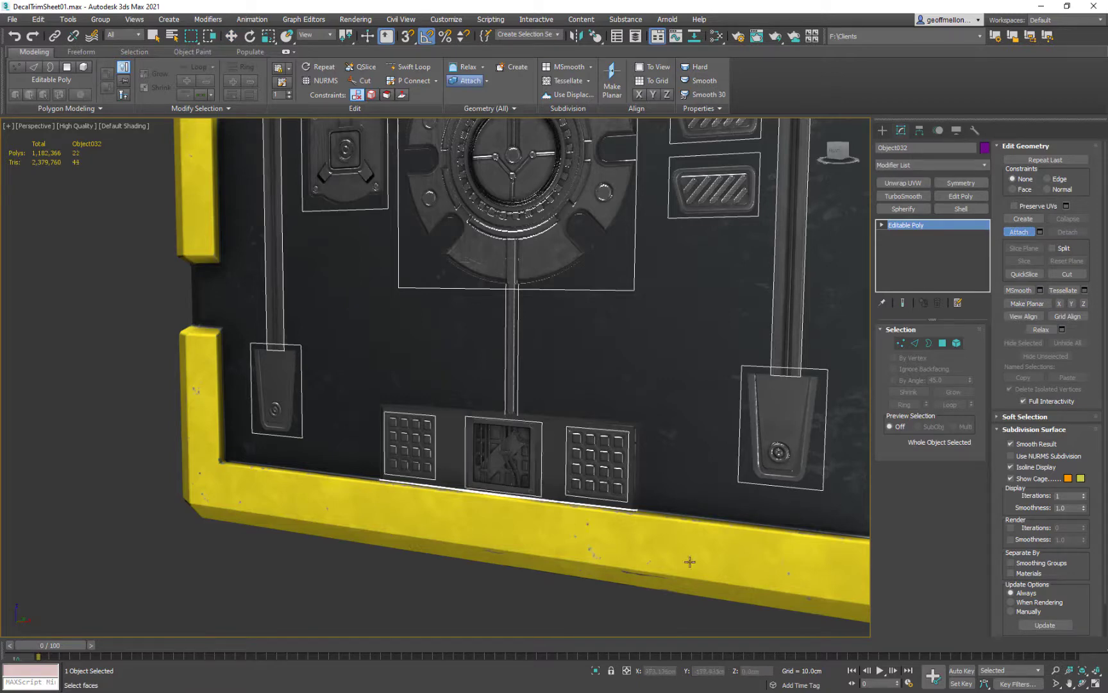
pyautogui.rightClick(689, 563)
# - Try to move the combined front decal object away from the crate, and undo the move
pyautogui.keyDown('alt'); pyautogui.moveTo(619, 343); pyautogui.dragTo(661, 318, button='middle'); pyautogui.keyUp('alt')
pyautogui.scroll(-4, 616, 384)
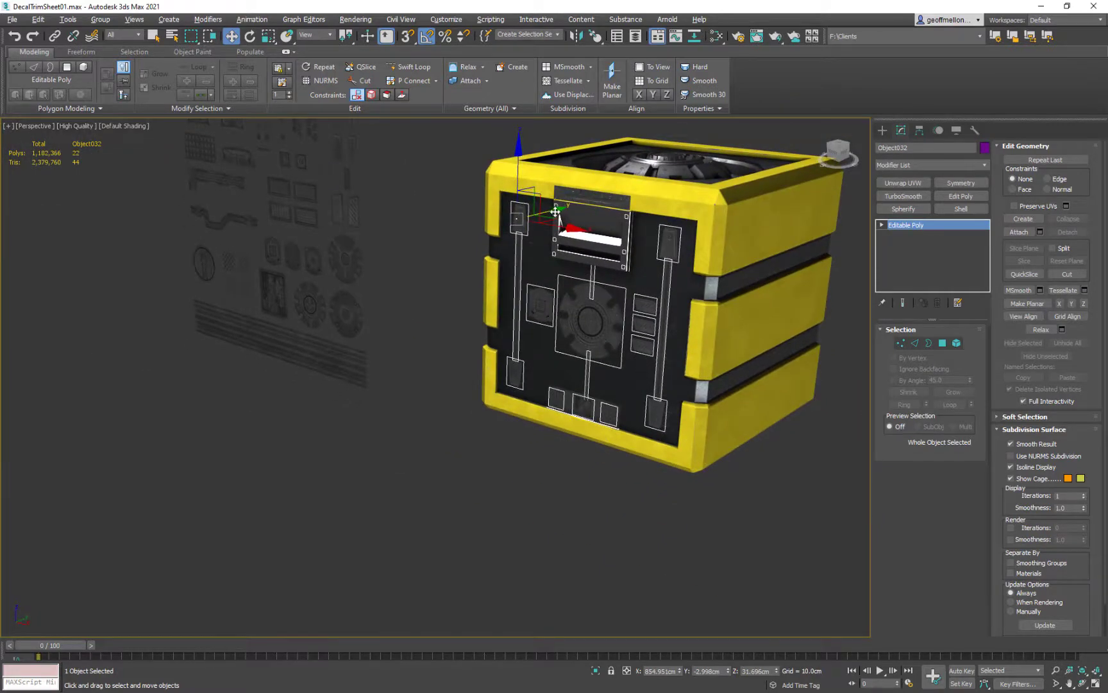
pyautogui.moveTo(555, 212); pyautogui.dragTo(363, 289)
pyautogui.hotkey('ctrl', 'z')
pyautogui.keyDown('alt'); pyautogui.moveTo(621, 432); pyautogui.dragTo(660, 420, button='middle'); pyautogui.keyUp('alt')
pyautogui.keyDown('alt'); pyautogui.moveTo(837, 475); pyautogui.dragTo(715, 472, button='middle'); pyautogui.keyUp('alt')
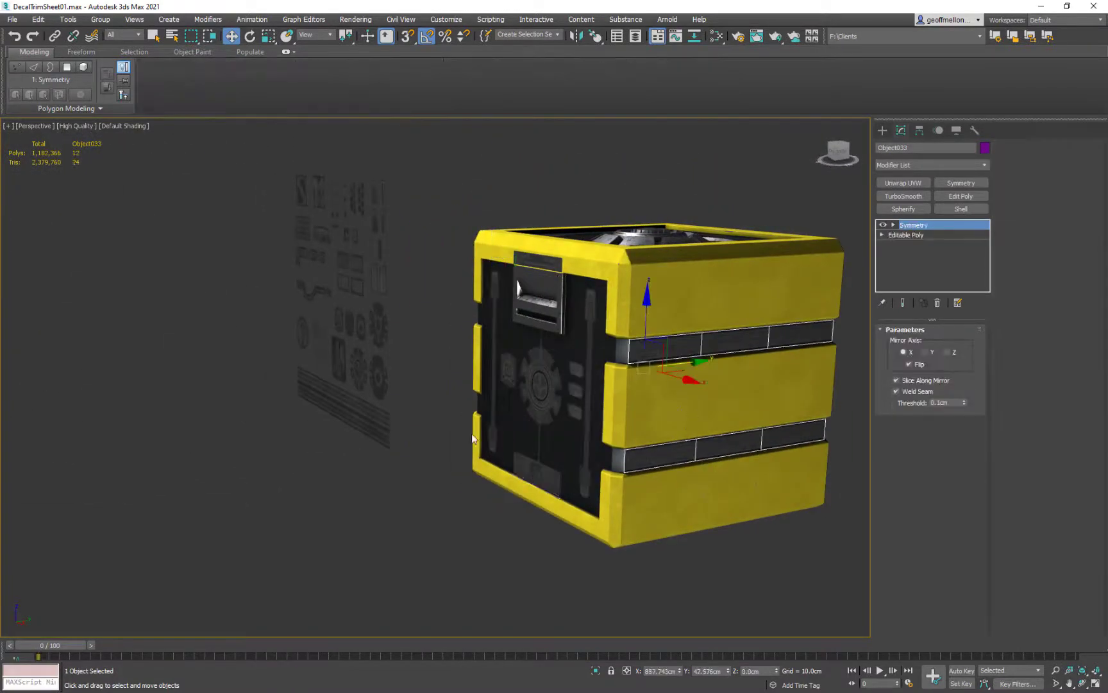
pyautogui.keyDown('alt'); pyautogui.moveTo(680, 353); pyautogui.dragTo(564, 299, button='middle'); pyautogui.keyUp('alt')
pyautogui.keyDown('alt'); pyautogui.moveTo(364, 352); pyautogui.dragTo(389, 321, button='middle'); pyautogui.keyUp('alt')
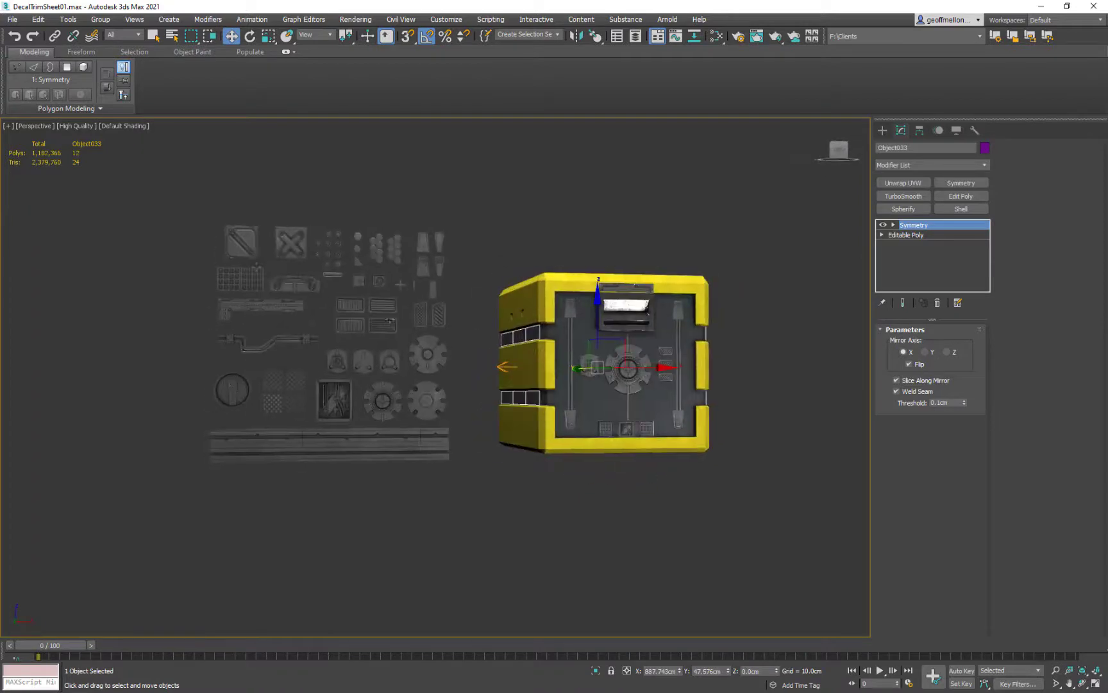
# - Examine the decal strips in the crate's side grooves, its underside and the front decals beside the decal sheet
pyautogui.keyDown('alt'); pyautogui.moveTo(553, 403); pyautogui.dragTo(463, 384, button='middle'); pyautogui.keyUp('alt')
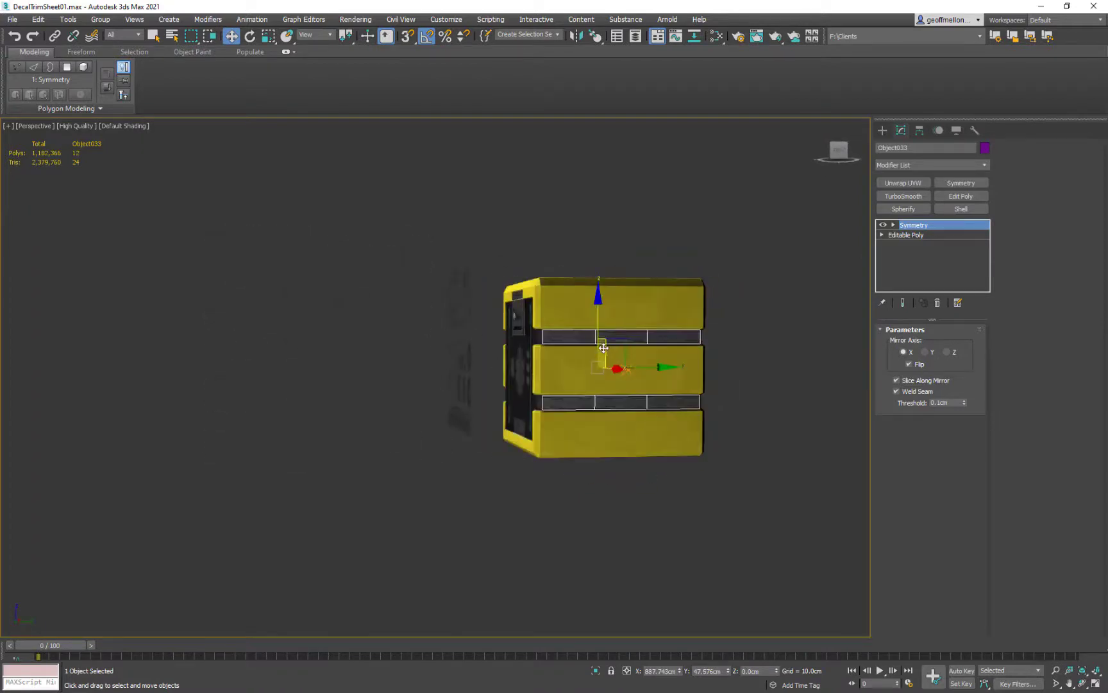
pyautogui.scroll(8, 681, 335)
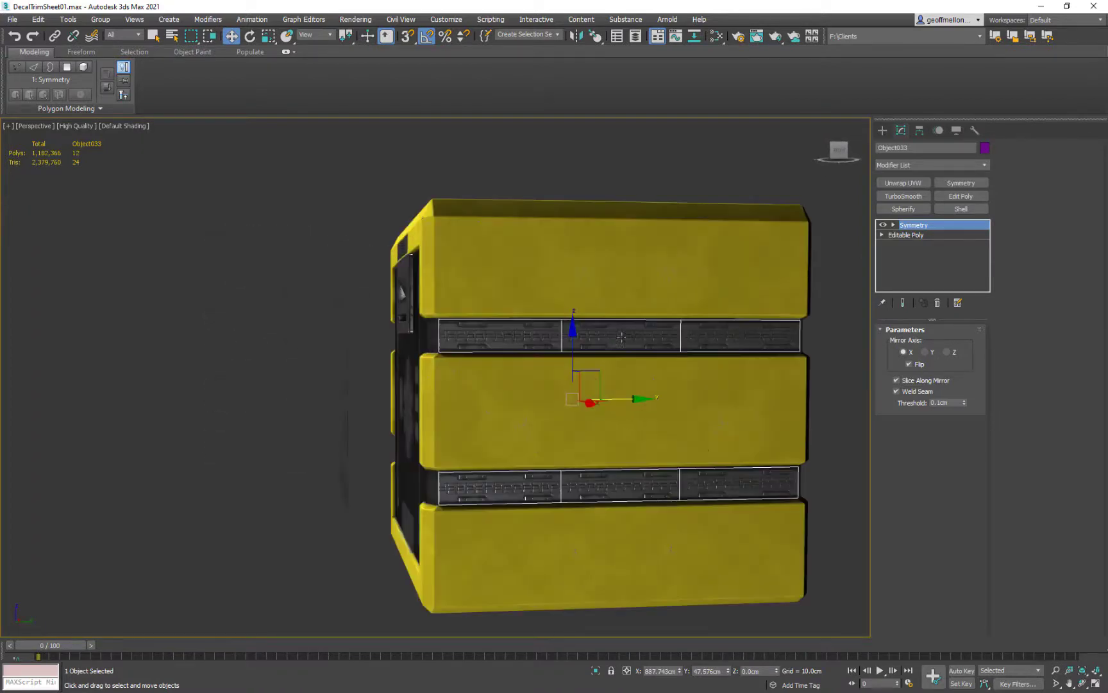
pyautogui.scroll(-8, 635, 410)
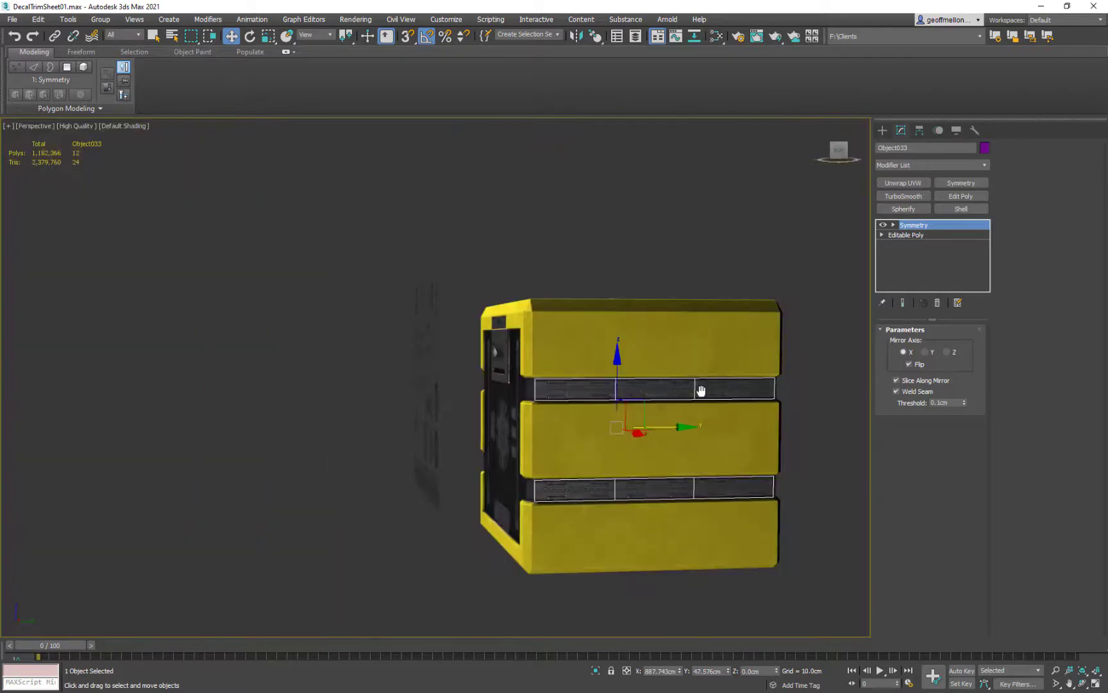
pyautogui.keyDown('alt'); pyautogui.moveTo(700, 390); pyautogui.dragTo(735, 394, button='middle'); pyautogui.keyUp('alt')
pyautogui.keyDown('alt'); pyautogui.moveTo(531, 405); pyautogui.dragTo(650, 465, button='middle'); pyautogui.keyUp('alt')
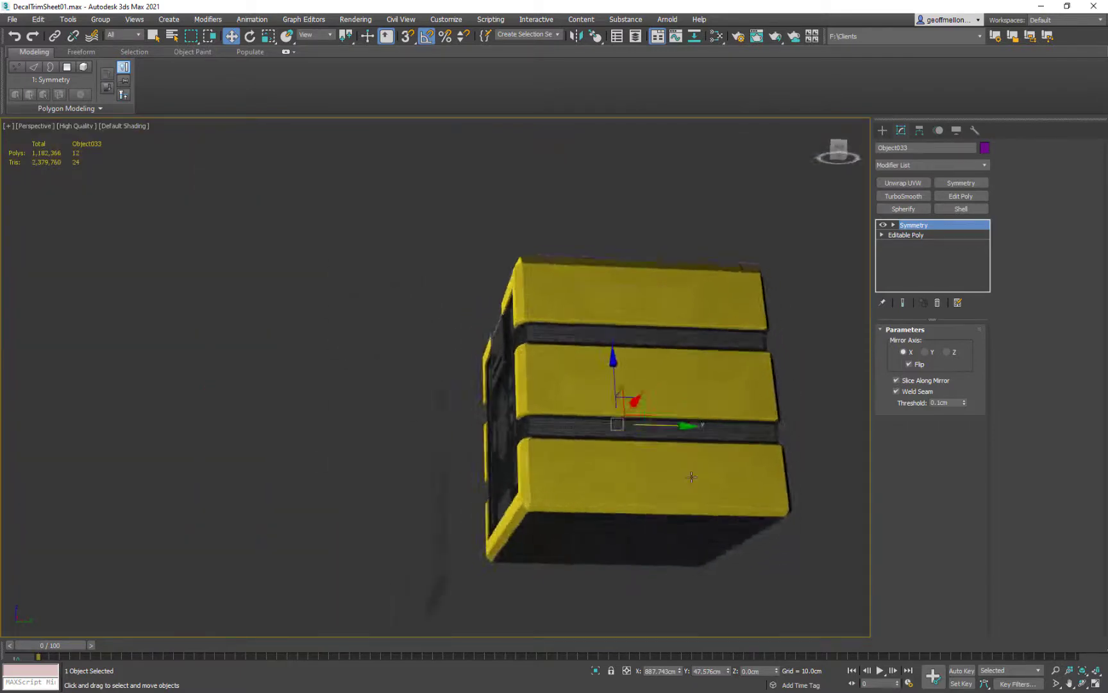
pyautogui.scroll(7, 650, 465)
pyautogui.keyDown('alt'); pyautogui.moveTo(524, 444); pyautogui.dragTo(647, 443, button='middle'); pyautogui.keyUp('alt')
pyautogui.scroll(-6, 601, 493)
pyautogui.scroll(-3, 661, 436)
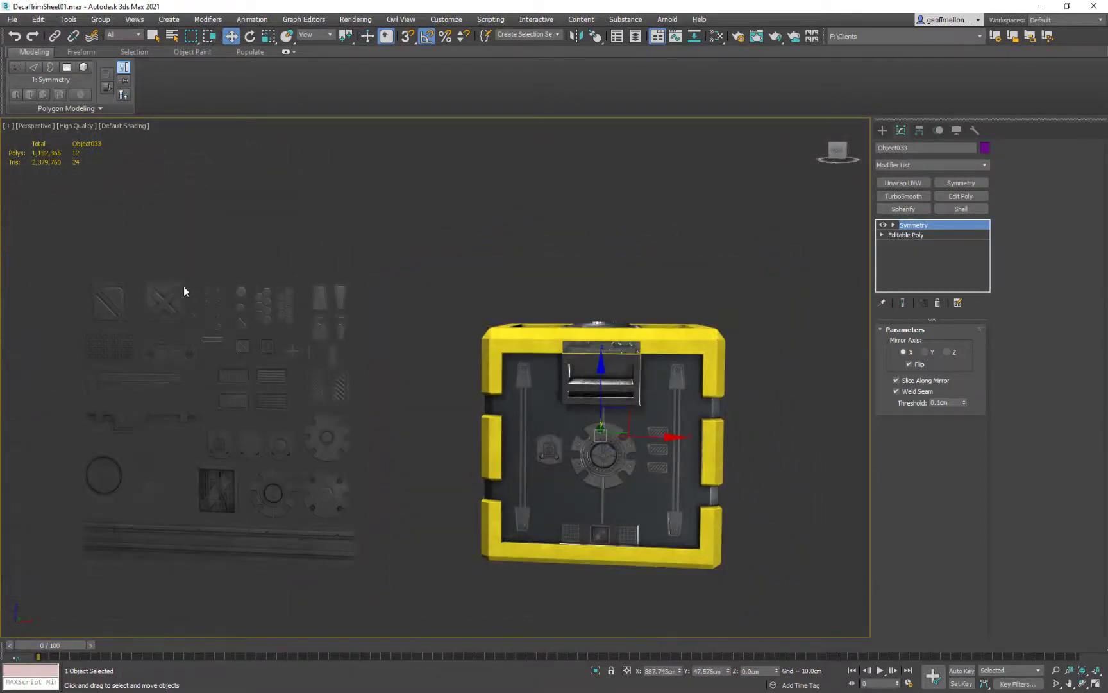
pyautogui.scroll(-3, 577, 487)
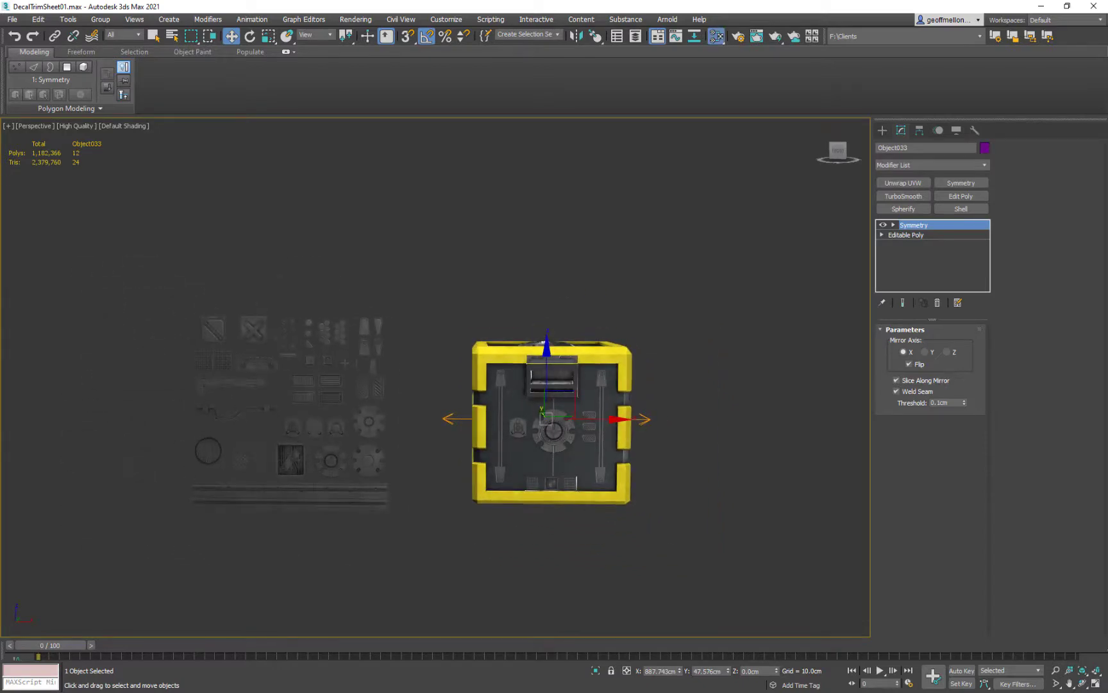
# - Open the Slate Material Editor beside the crate and inspect the crate's material nodes alongside the model
pyautogui.press('m')
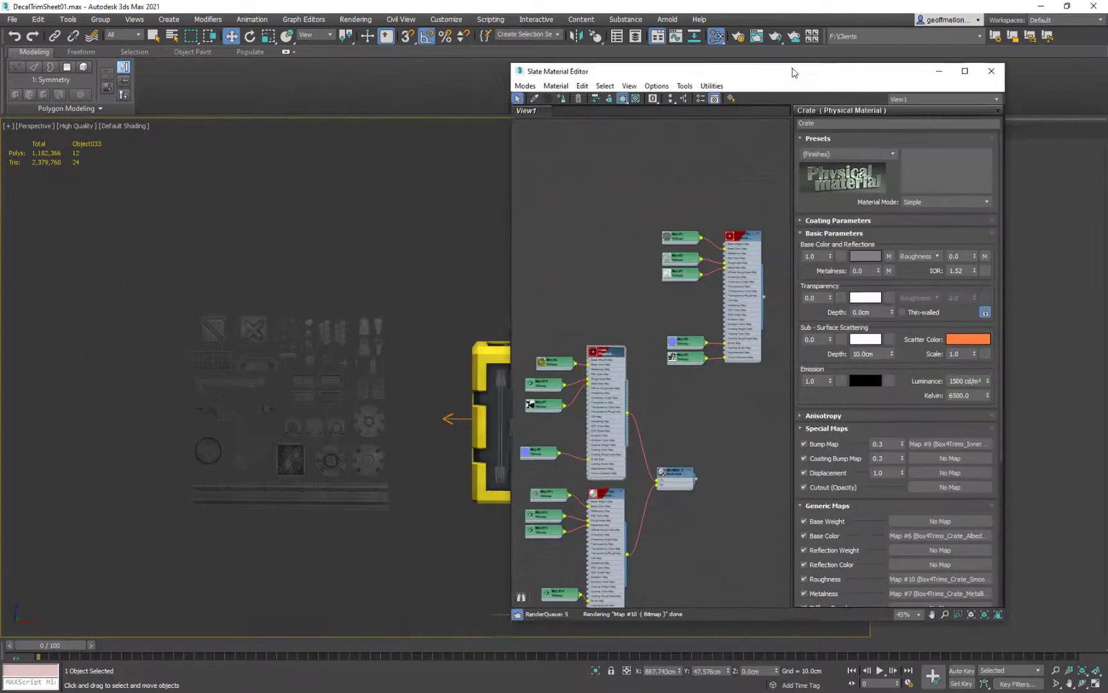
pyautogui.moveTo(772, 77); pyautogui.dragTo(808, 91)
pyautogui.moveTo(487, 292); pyautogui.dragTo(328, 242, button='middle')
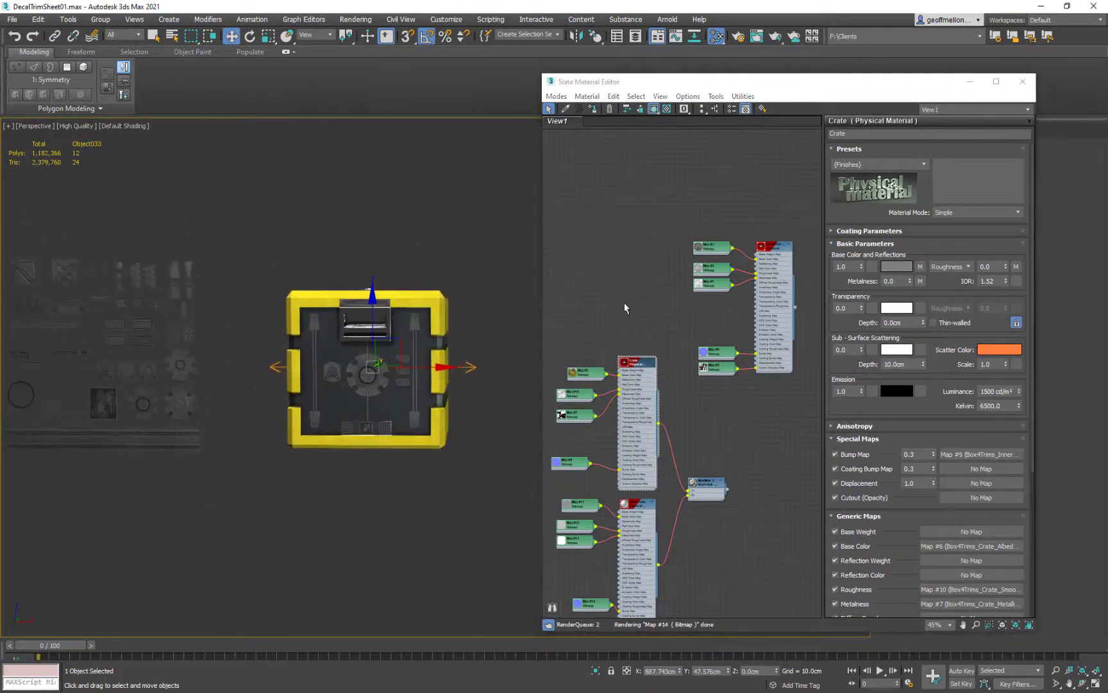
pyautogui.moveTo(628, 309); pyautogui.dragTo(657, 180, button='middle')
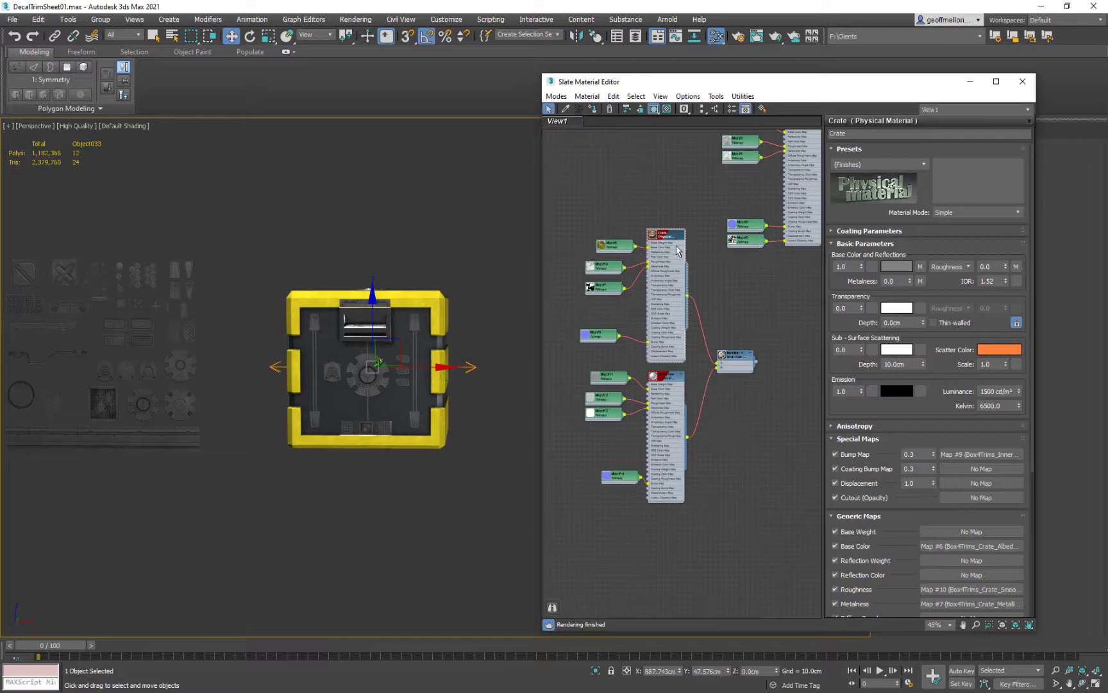
pyautogui.keyDown('alt'); pyautogui.moveTo(431, 307); pyautogui.dragTo(439, 347, button='middle'); pyautogui.keyUp('alt')
pyautogui.keyDown('alt'); pyautogui.moveTo(441, 434); pyautogui.dragTo(389, 355, button='middle'); pyautogui.keyUp('alt')
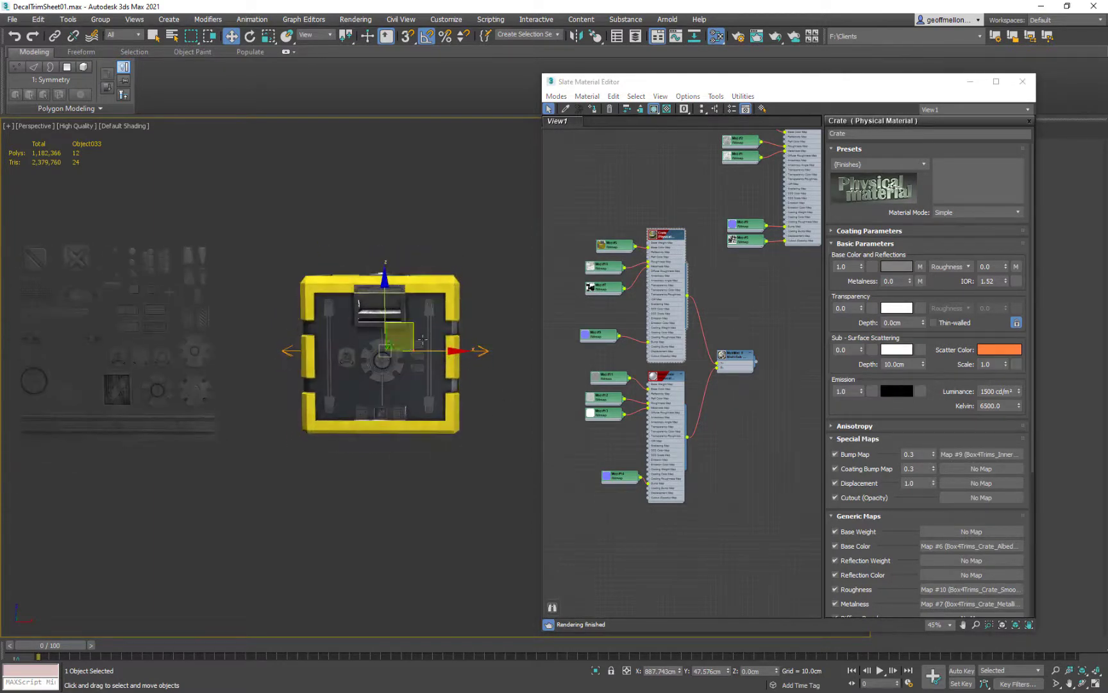
pyautogui.keyDown('alt'); pyautogui.moveTo(490, 362); pyautogui.dragTo(383, 335, button='middle'); pyautogui.keyUp('alt')
pyautogui.scroll(3, 382, 332)
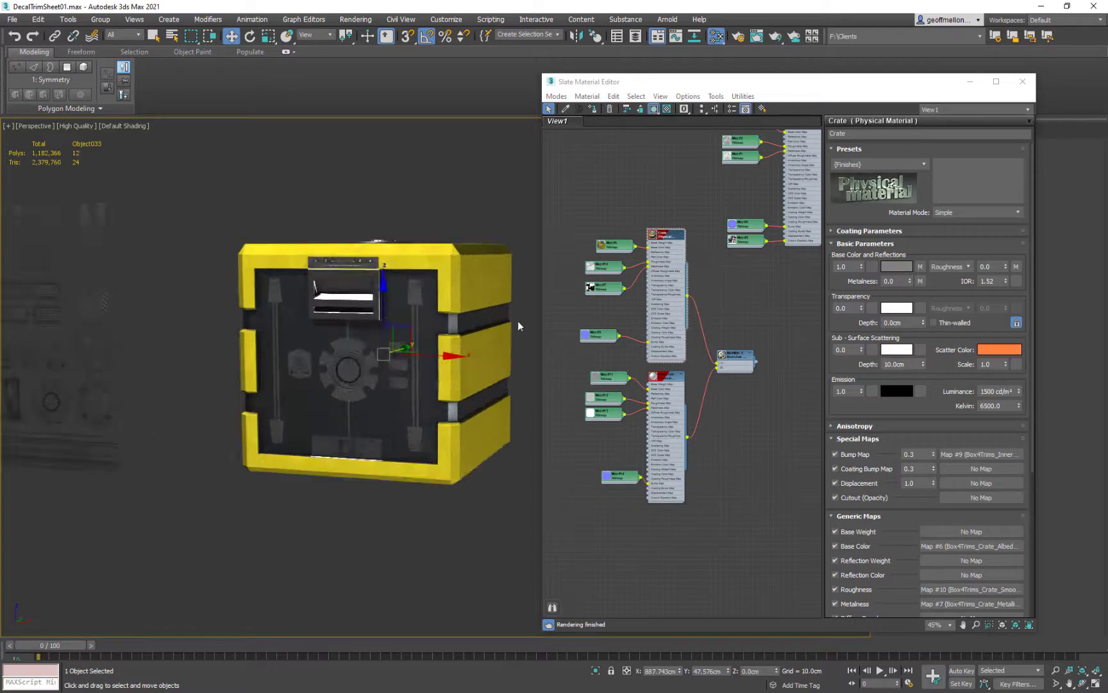
# - Show the DecalTrim01 material's parameters and select the slot panel decal on the crate's upper front for comparison
pyautogui.moveTo(807, 208); pyautogui.dragTo(736, 388, button='middle')
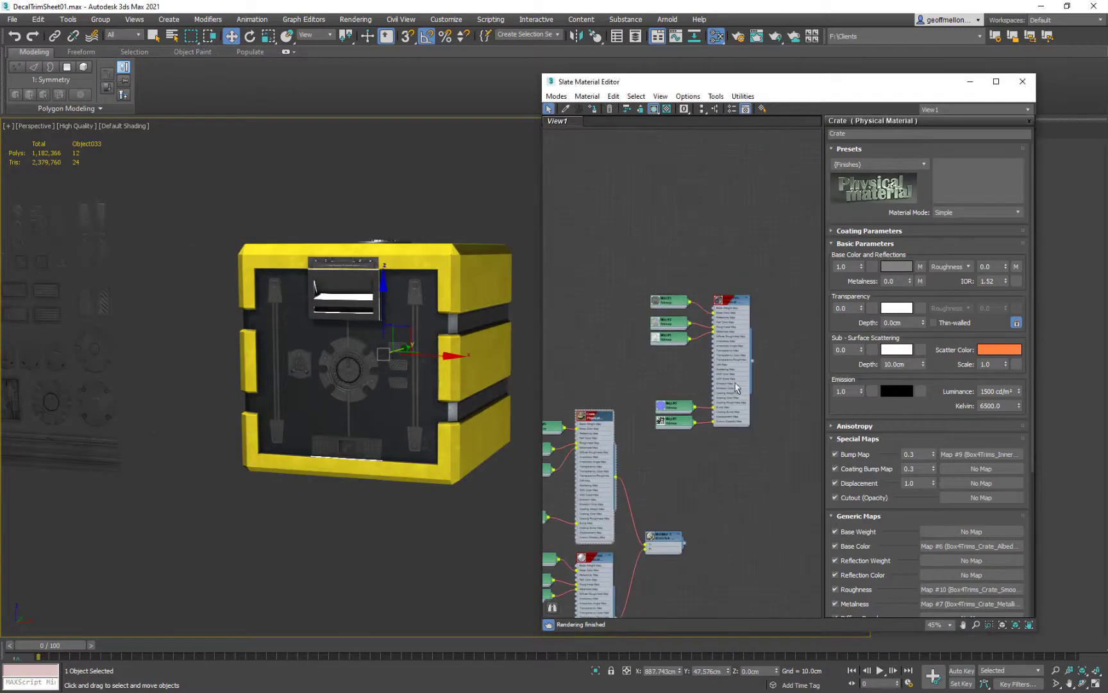
pyautogui.doubleClick(736, 304)
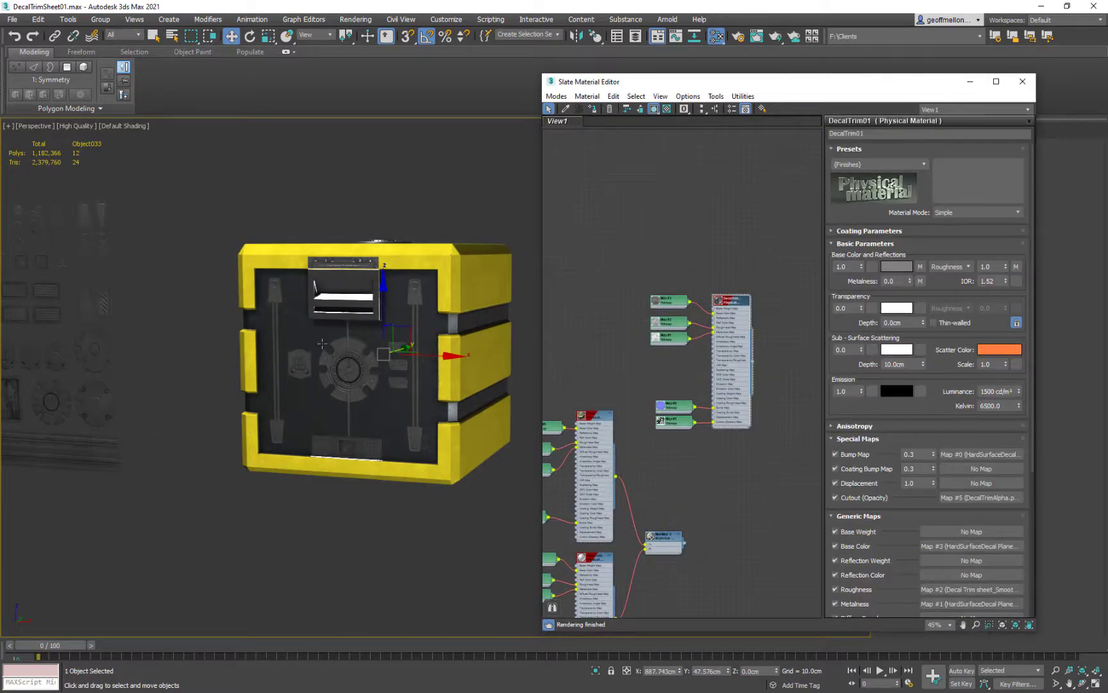
pyautogui.keyDown('alt'); pyautogui.moveTo(321, 344); pyautogui.dragTo(352, 355, button='middle'); pyautogui.keyUp('alt')
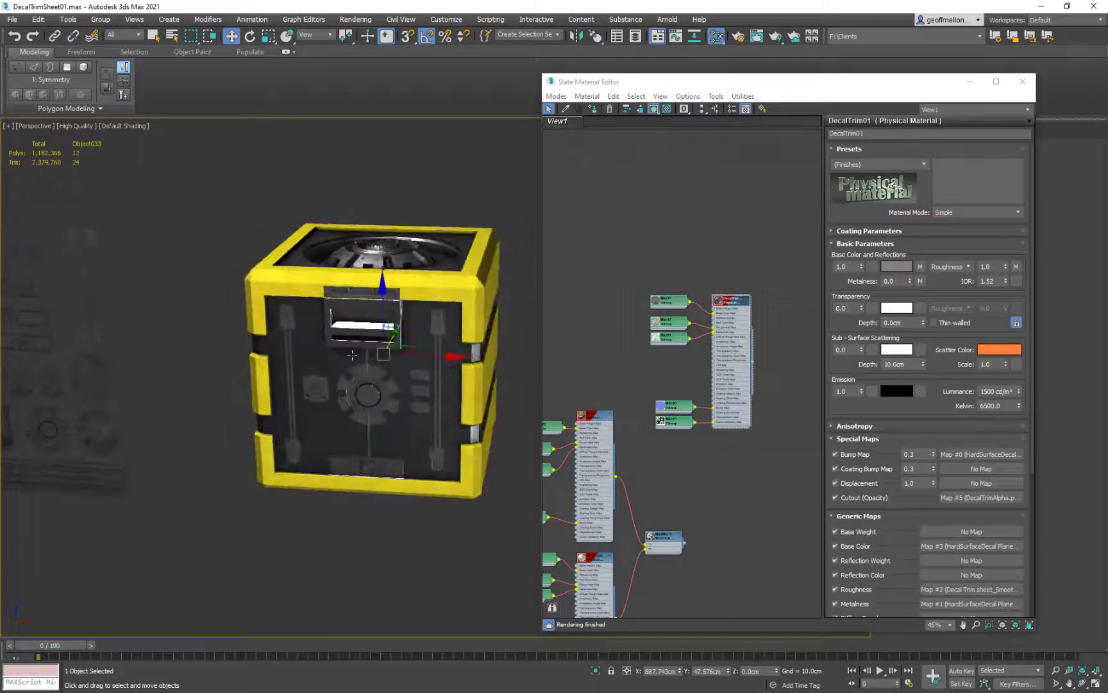
pyautogui.scroll(5, 389, 355)
pyautogui.click(429, 261)
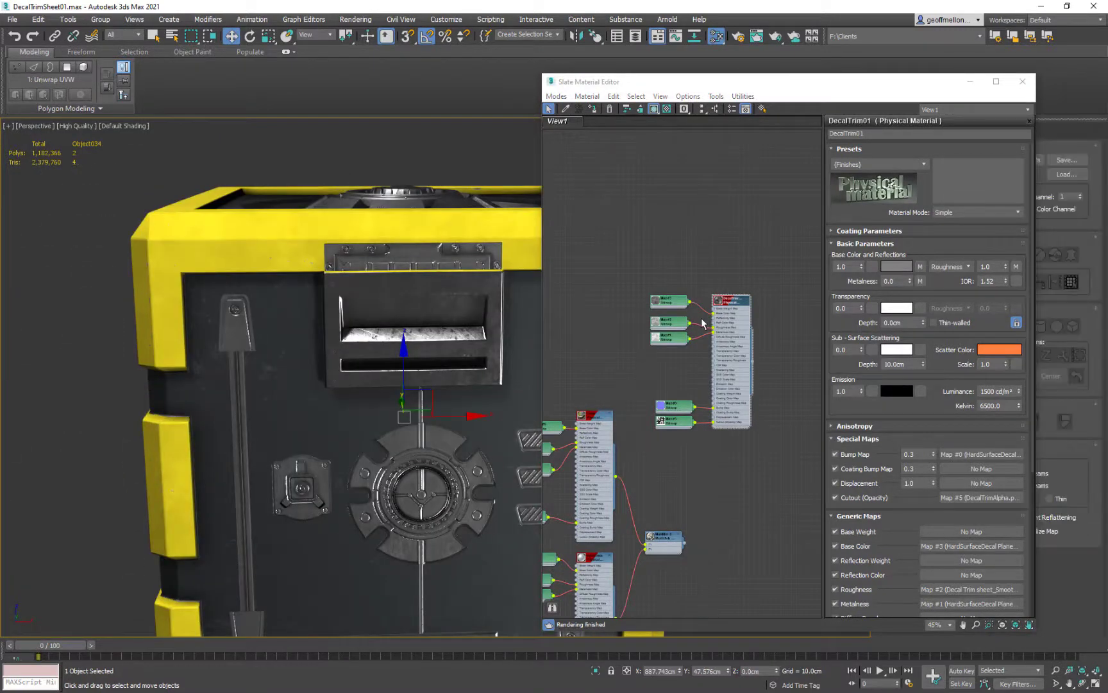
pyautogui.moveTo(676, 261); pyautogui.dragTo(687, 218, button='middle')
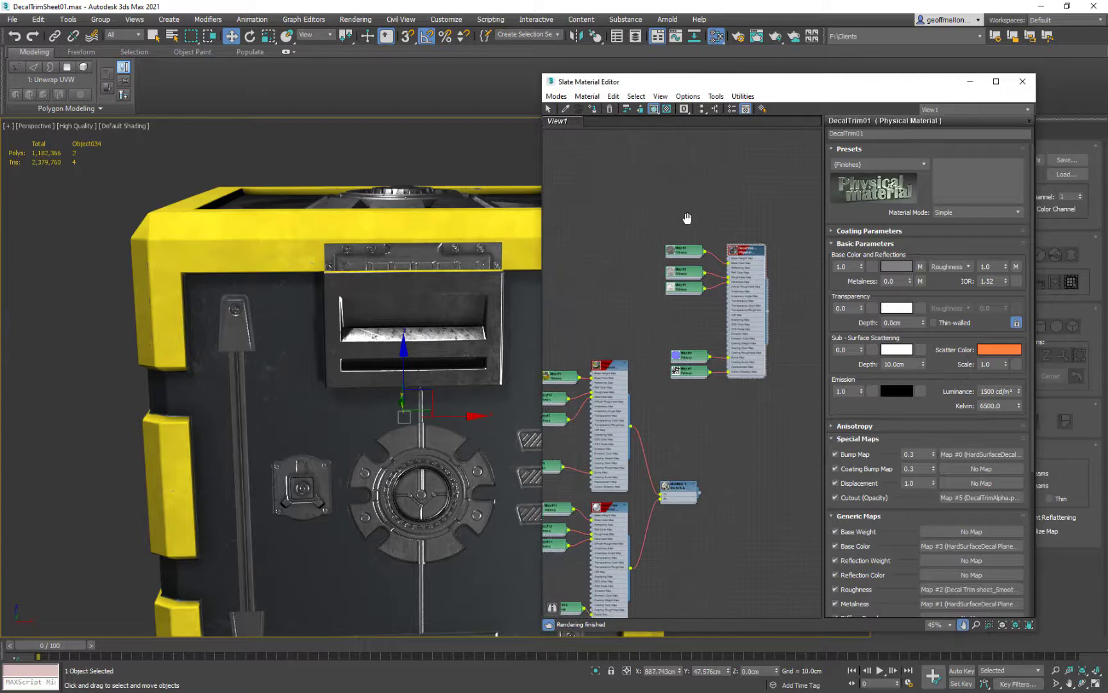